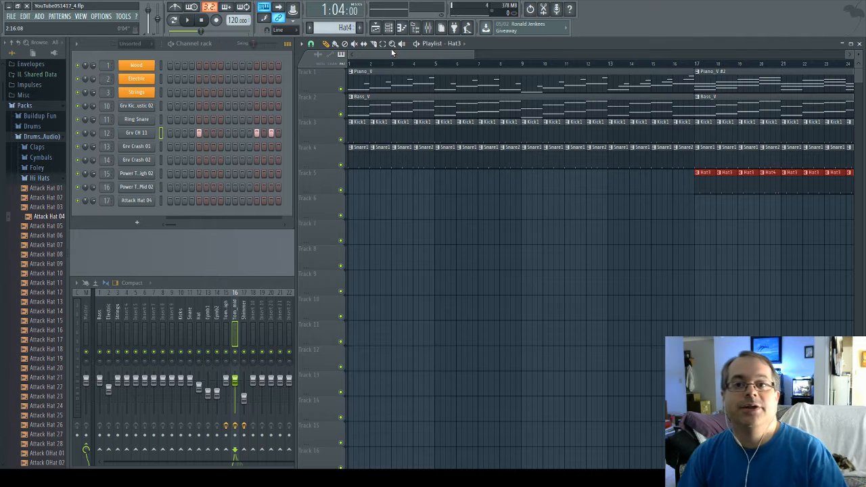
# Play the arrangement from bar 65, where the final Piano_C and Bass_C clips begin
pyautogui.moveTo(392, 53)
pyautogui.mouseDown()
pyautogui.moveTo(721, 54)
pyautogui.moveTo(679, 54)
pyautogui.mouseUp()
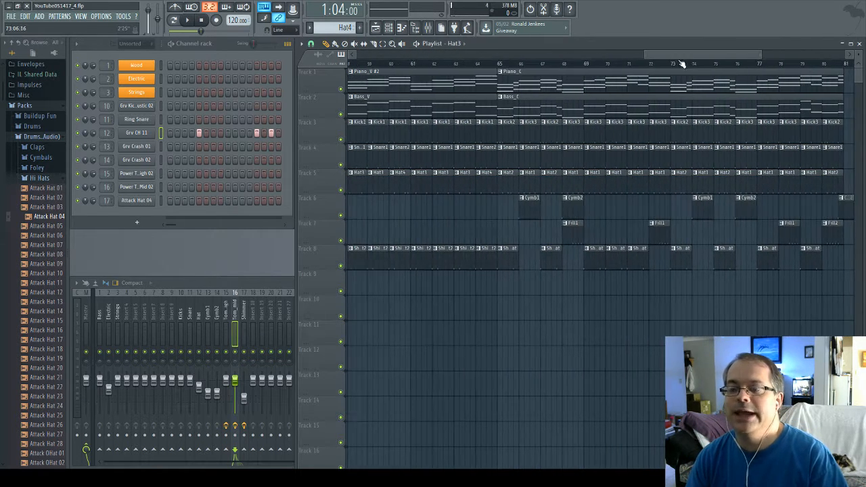
pyautogui.click(499, 65)
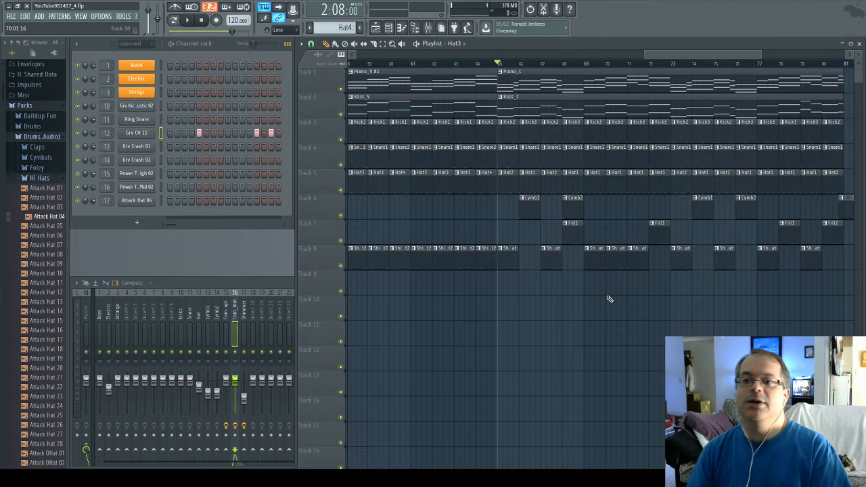
pyautogui.press('space')
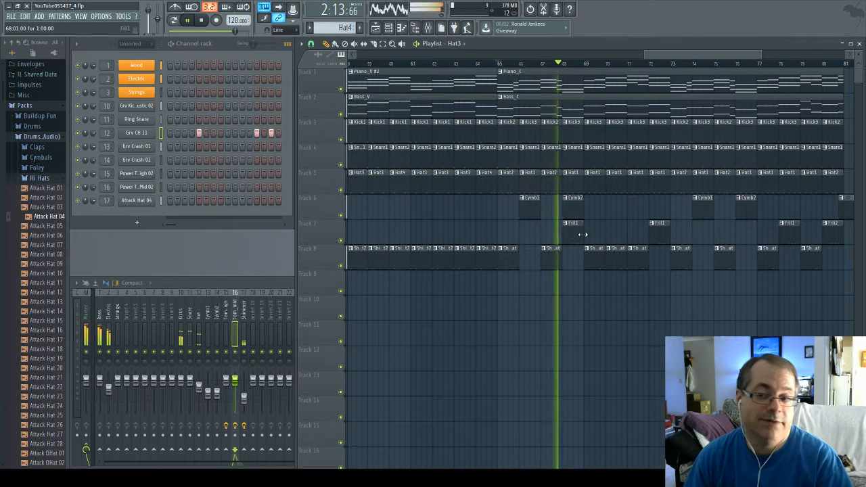
pyautogui.press('space')
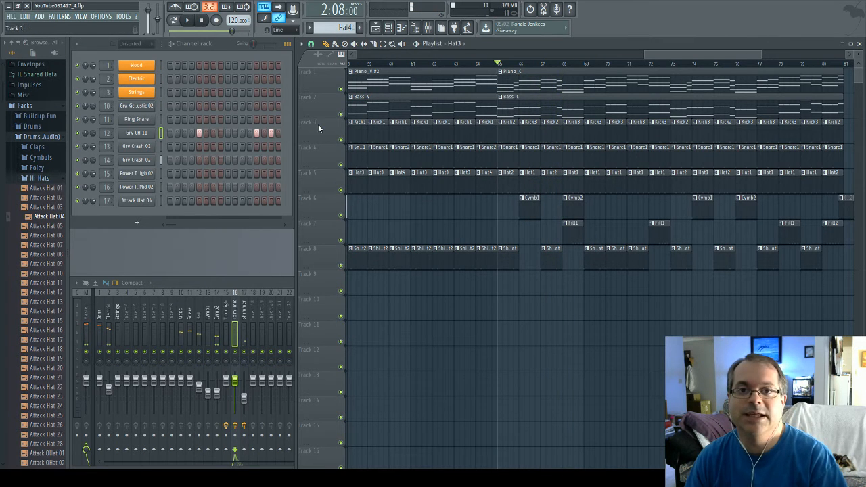
# Set the project tempo to 152 BPM and play the section from bar 65 at the new speed
pyautogui.moveTo(237, 20); pyautogui.dragTo(237, 11)
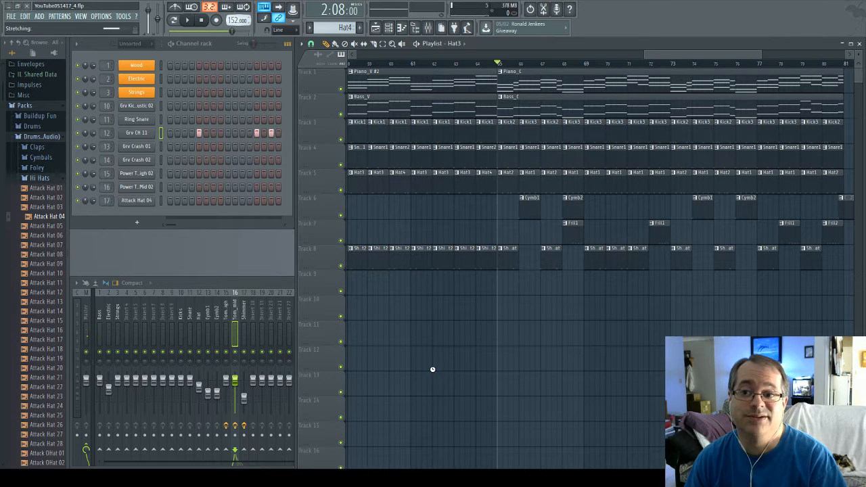
pyautogui.press('space')
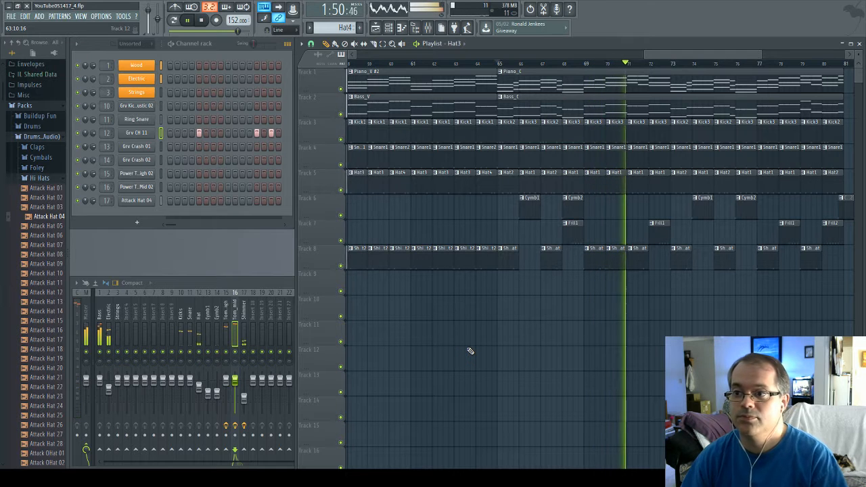
pyautogui.press('space')
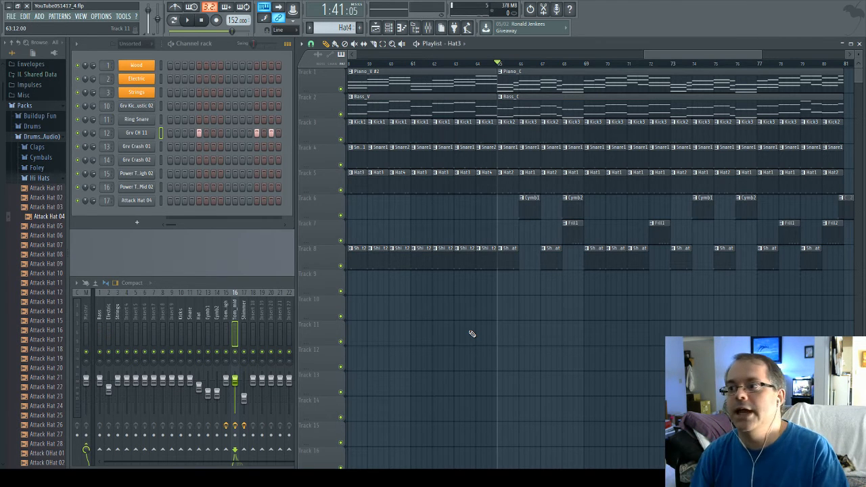
# Look over the song arrangement in the playlist from the final section back to the first bar
pyautogui.moveTo(670, 51); pyautogui.dragTo(684, 51)
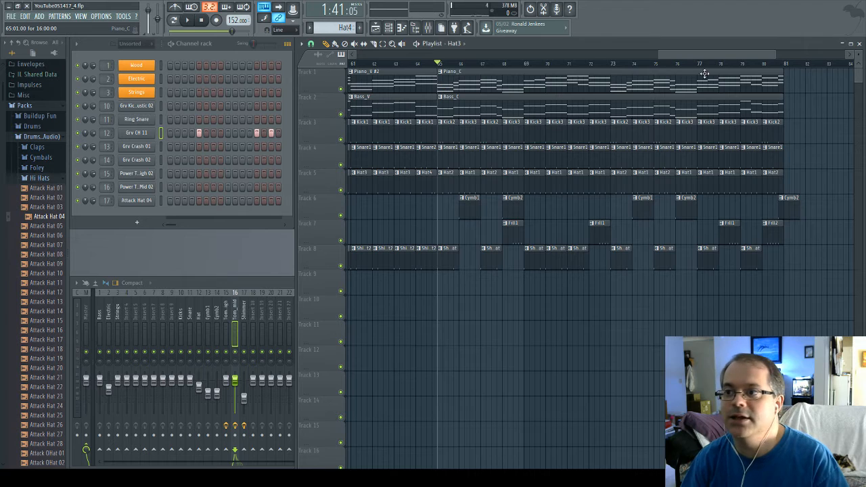
pyautogui.moveTo(719, 60); pyautogui.dragTo(696, 45)
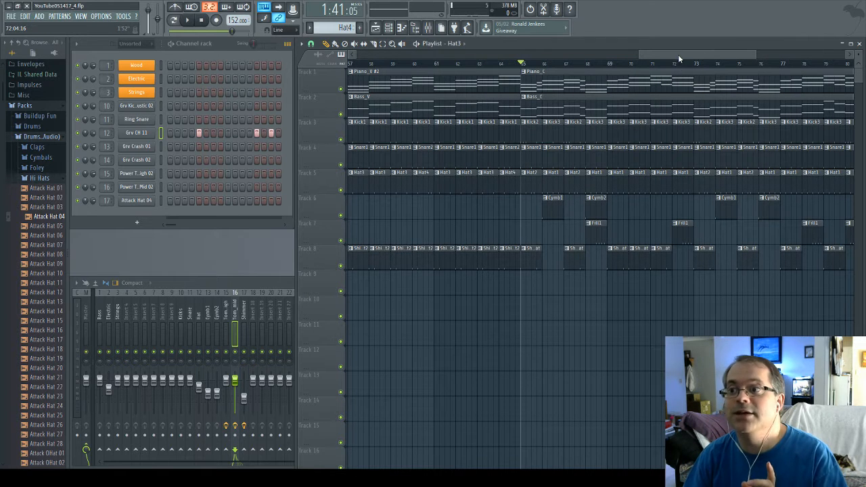
pyautogui.moveTo(680, 57); pyautogui.dragTo(556, 49)
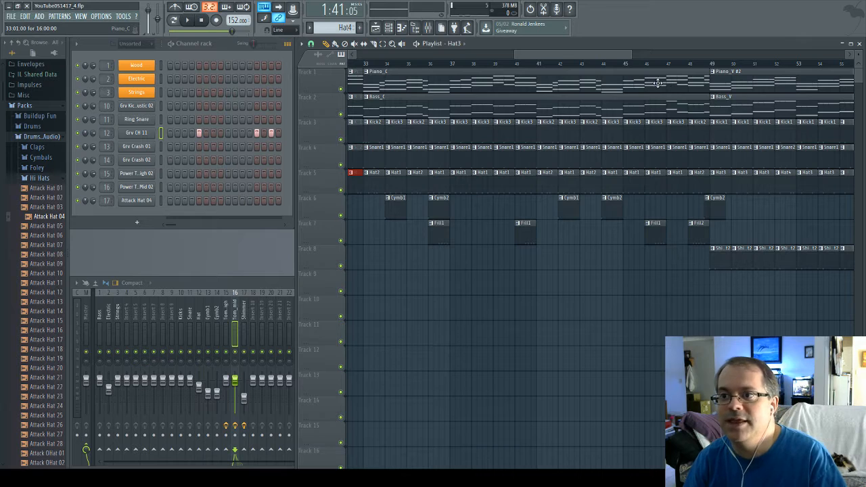
pyautogui.moveTo(574, 57); pyautogui.dragTo(453, 50)
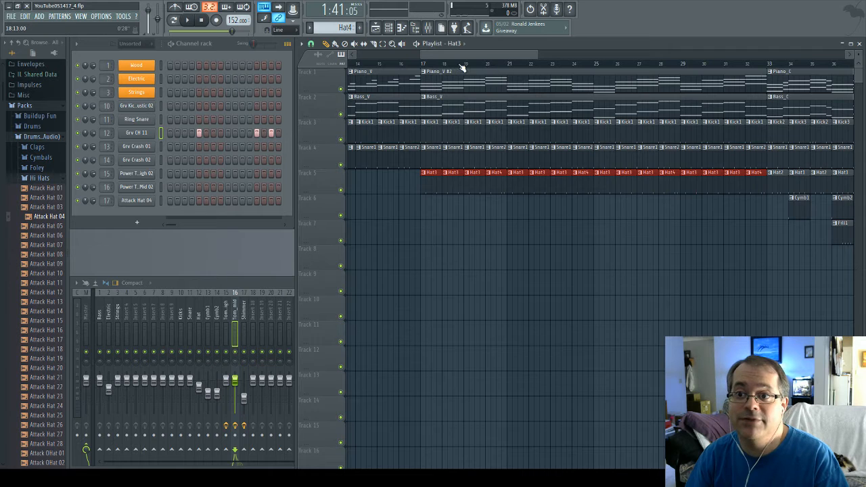
pyautogui.hscroll(-5, 461, 81)
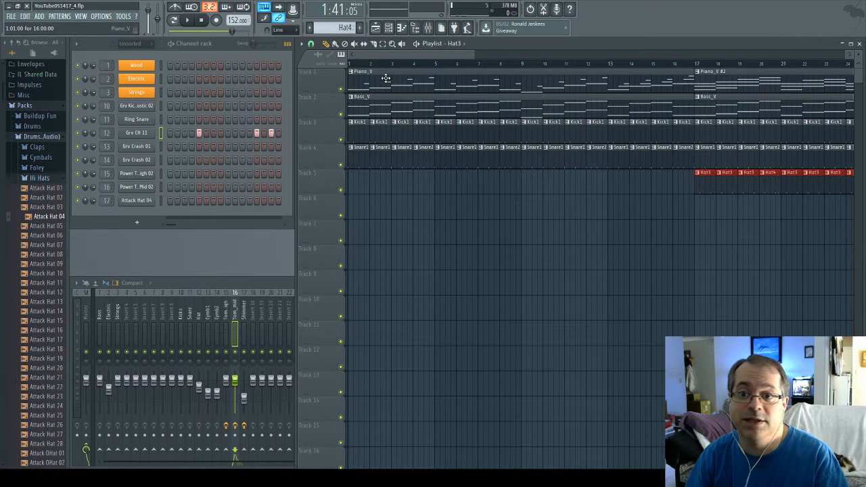
pyautogui.moveTo(417, 54); pyautogui.dragTo(702, 54)
# Examine the opening chords of the Piano_C pattern in the piano roll and play the final section in the playlist
pyautogui.doubleClick(469, 79)
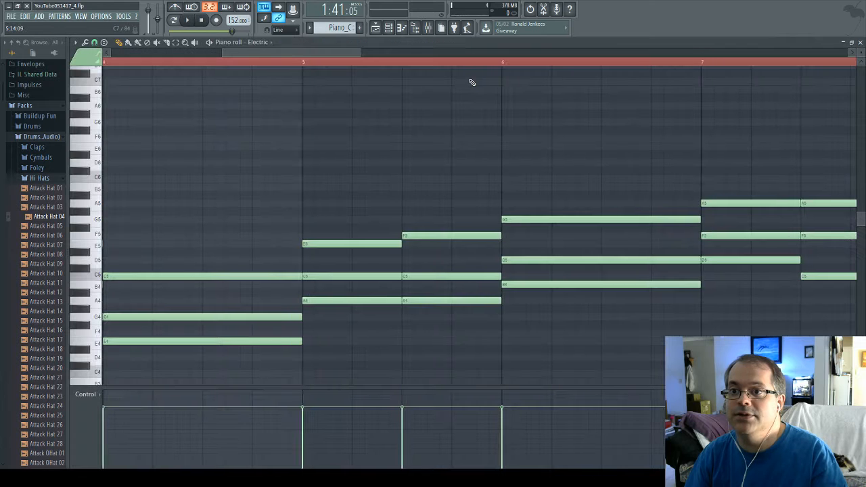
pyautogui.moveTo(284, 57); pyautogui.dragTo(164, 47)
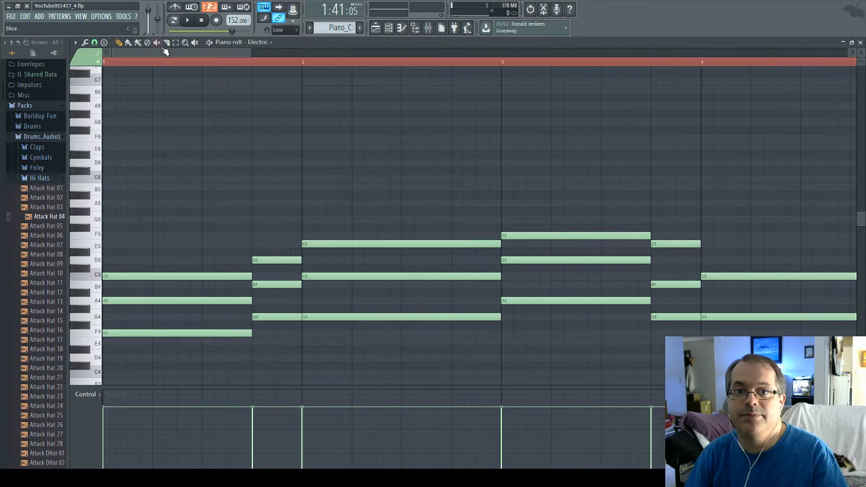
pyautogui.click(861, 43)
pyautogui.press('space')
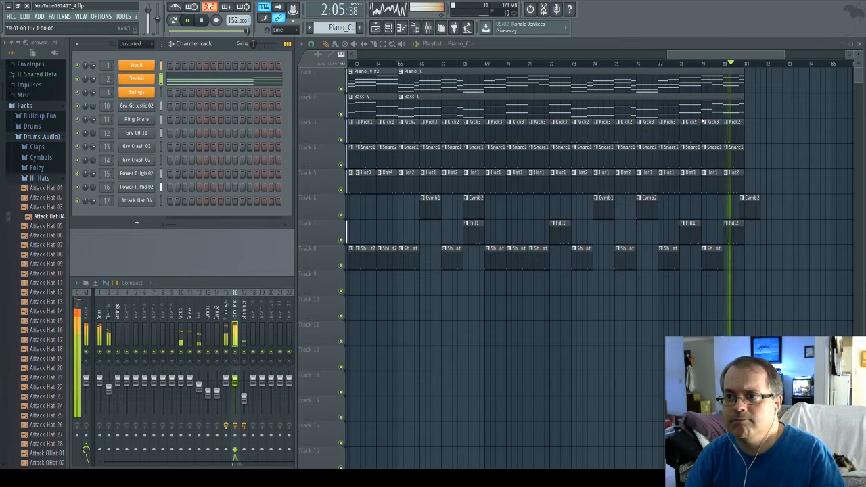
pyautogui.press('space')
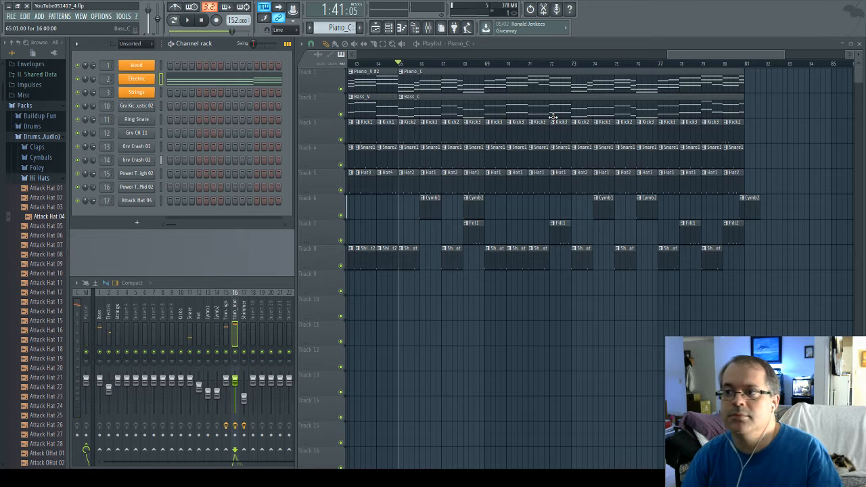
pyautogui.doubleClick(409, 82)
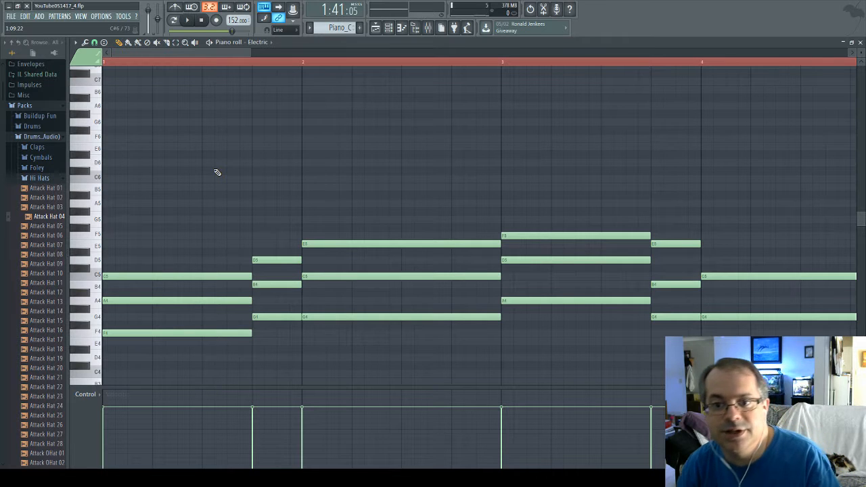
pyautogui.click(860, 43)
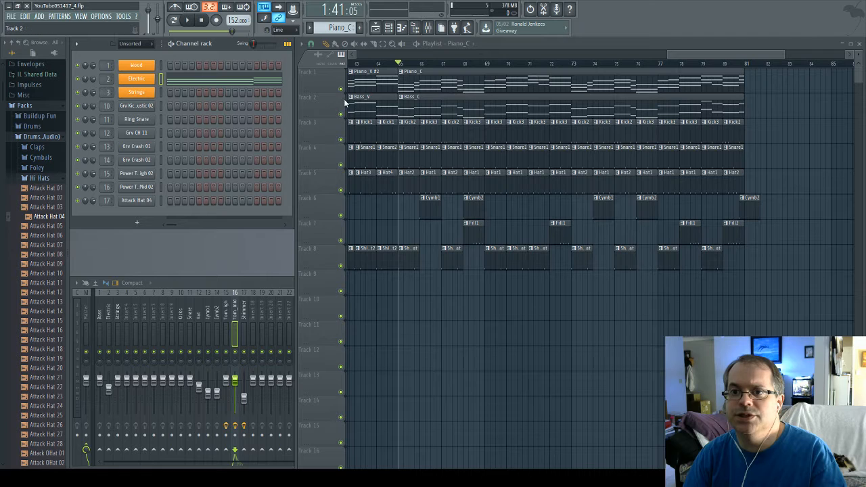
# Solo the piano and bass tracks, Track 1 and Track 2, in the playlist and play them from bar 65
pyautogui.rightClick(347, 95)
pyautogui.click(342, 112)
pyautogui.press('space')
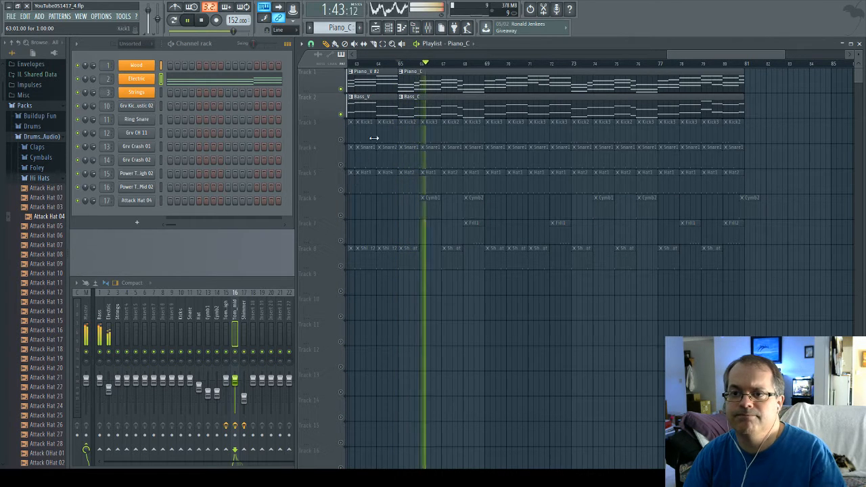
pyautogui.press('space')
# Open the Piano_C pattern in the piano roll and play its chords over the bass
pyautogui.doubleClick(403, 84)
pyautogui.press('space')
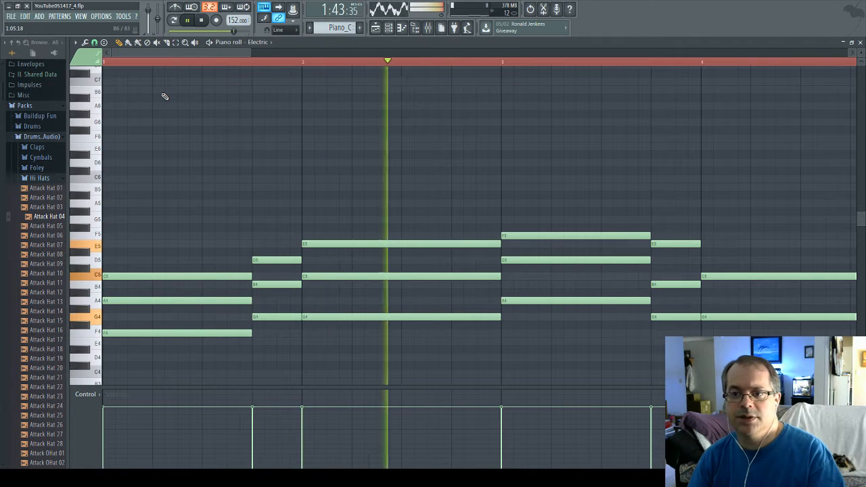
pyautogui.press('space')
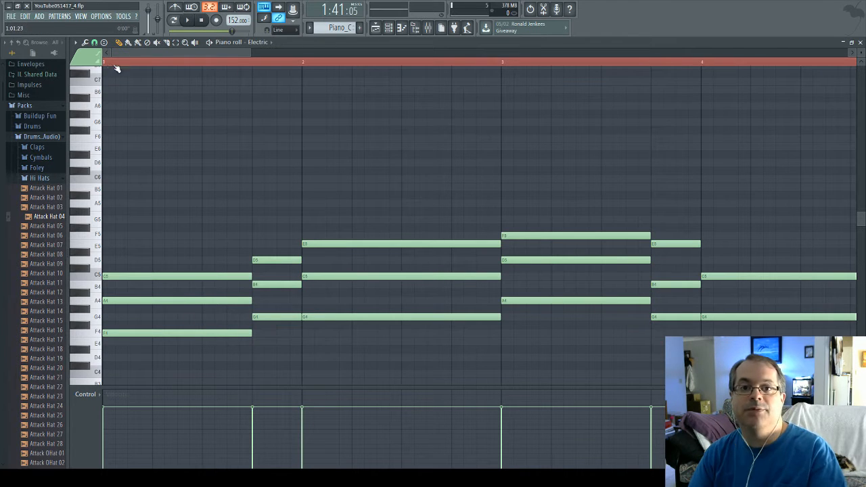
pyautogui.press('space')
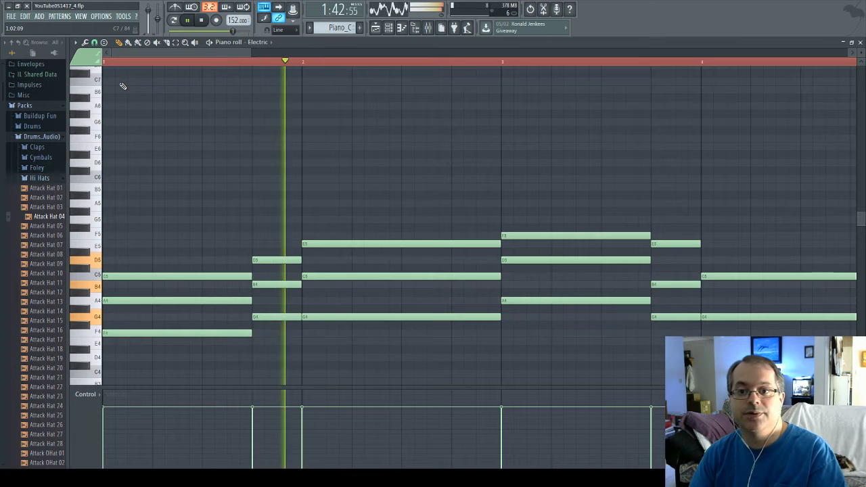
pyautogui.press('space')
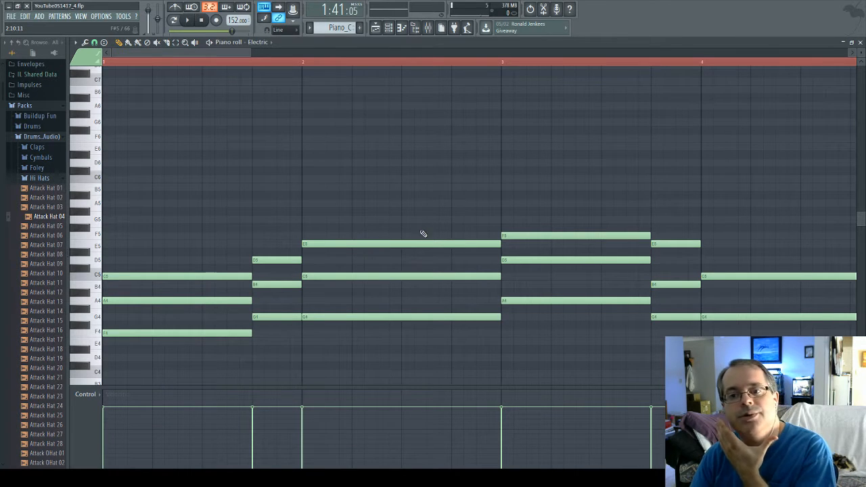
# Shorten the E5 at bar 2 to one beat, follow it with one-beat G5, C6 and G5 notes, and play the result
pyautogui.moveTo(500, 245); pyautogui.dragTo(353, 244)
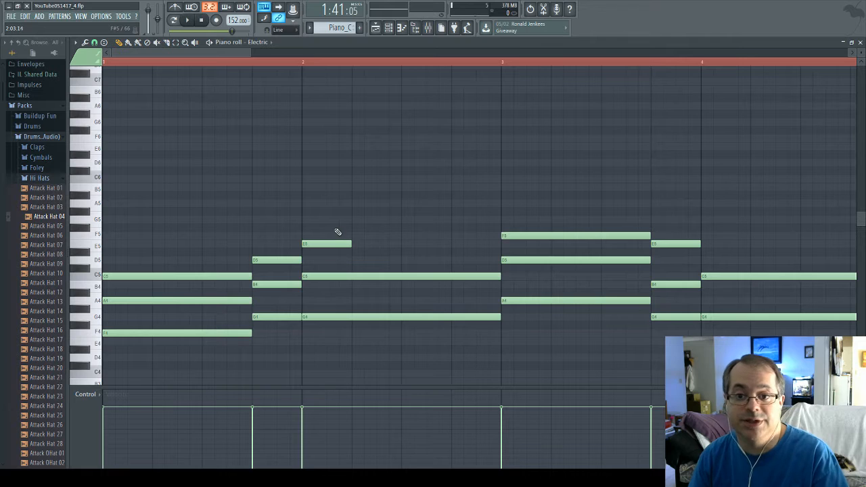
pyautogui.click(358, 220)
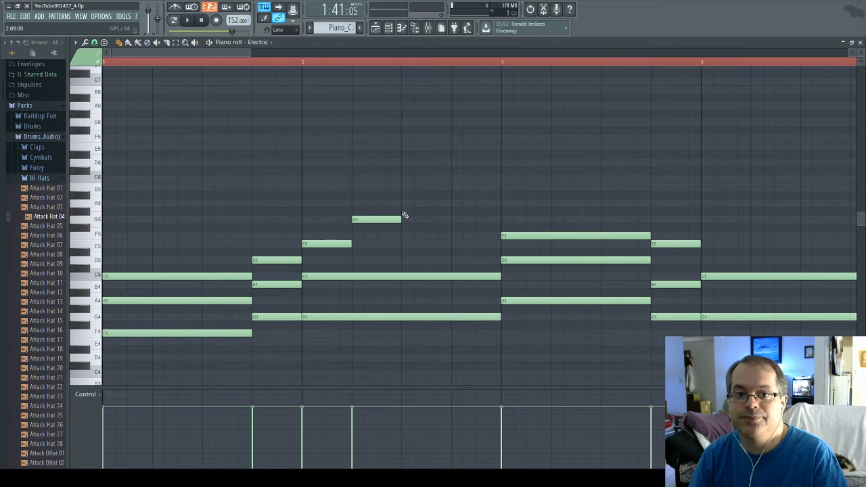
pyautogui.click(405, 180)
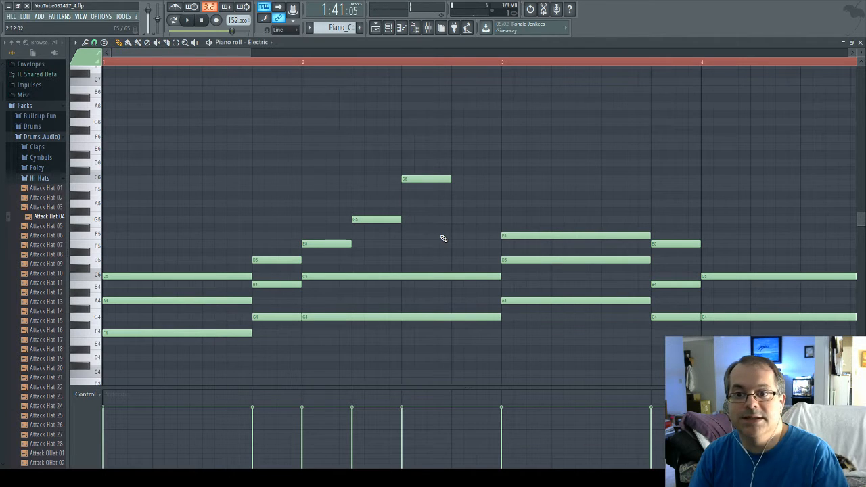
pyautogui.click(458, 220)
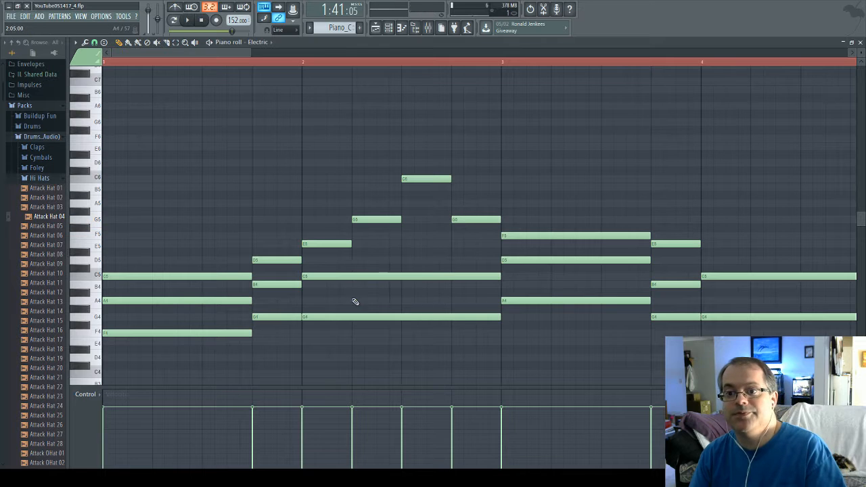
pyautogui.press('space')
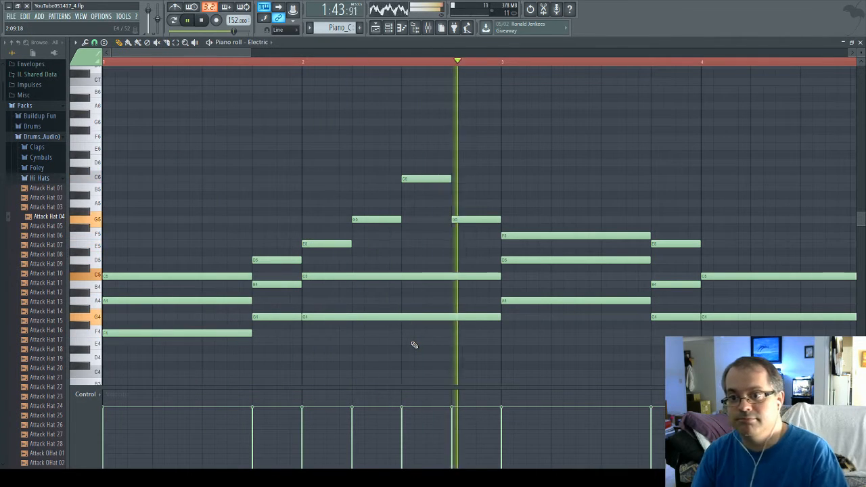
pyautogui.press('space')
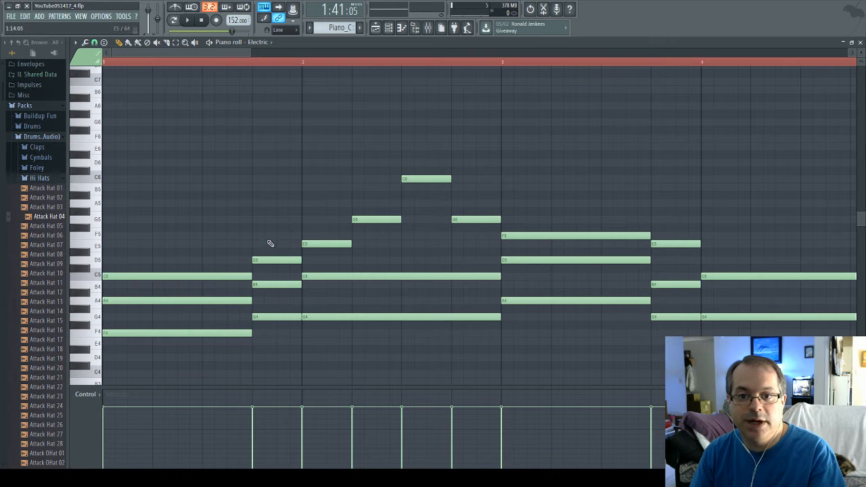
# Add a G5 note on the last half beat of bar 1 in the Piano_C pattern and play the phrase
pyautogui.click(258, 221)
pyautogui.press('space')
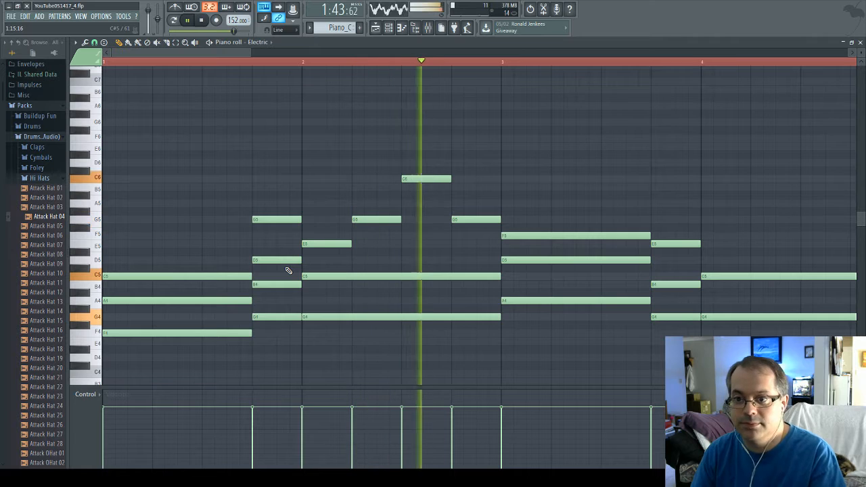
pyautogui.press('space')
pyautogui.moveTo(301, 219)
pyautogui.mouseDown()
pyautogui.moveTo(271, 220)
pyautogui.moveTo(293, 219)
pyautogui.mouseUp()
pyautogui.press('space')
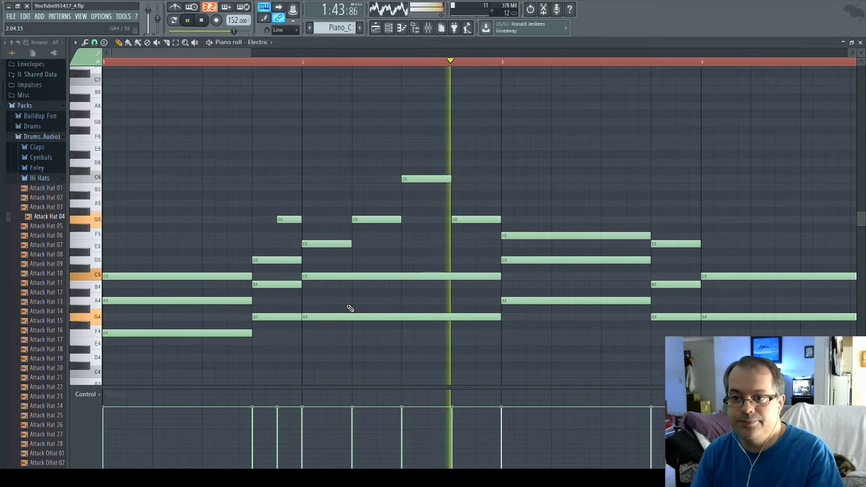
pyautogui.press('space')
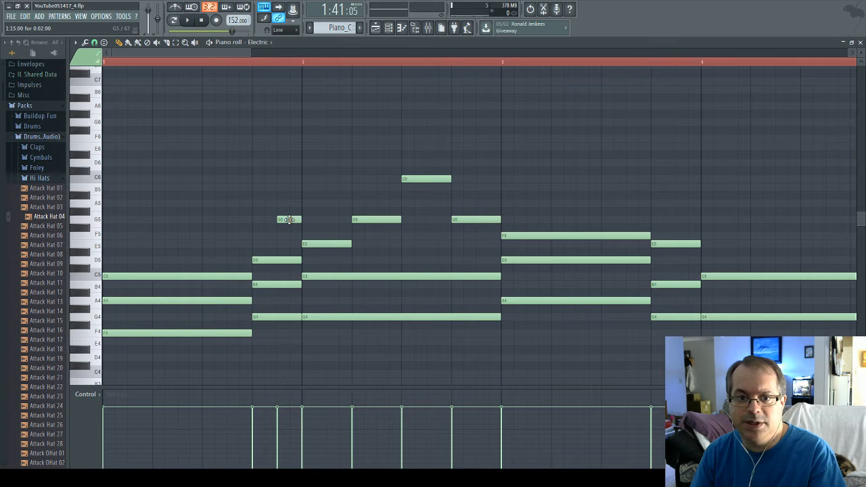
# Lower the half-beat note at the end of bar 1 to E5 and play the phrase
pyautogui.moveTo(289, 219); pyautogui.dragTo(289, 244)
pyautogui.press('space')
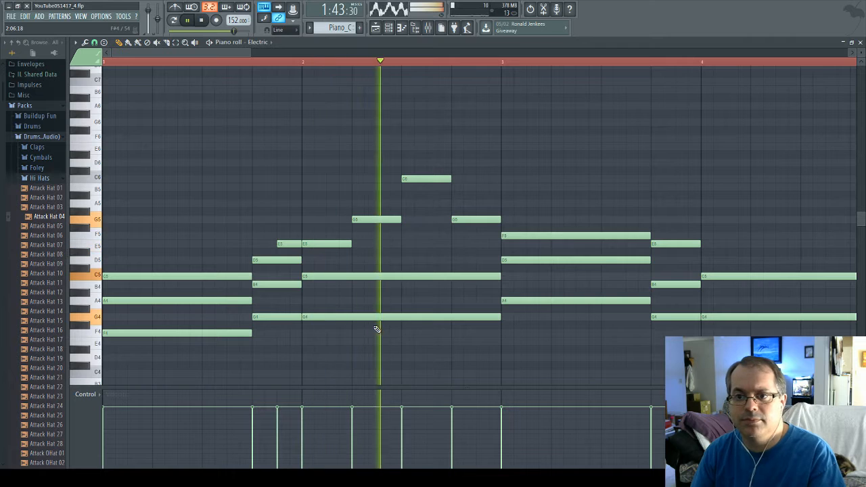
pyautogui.press('space')
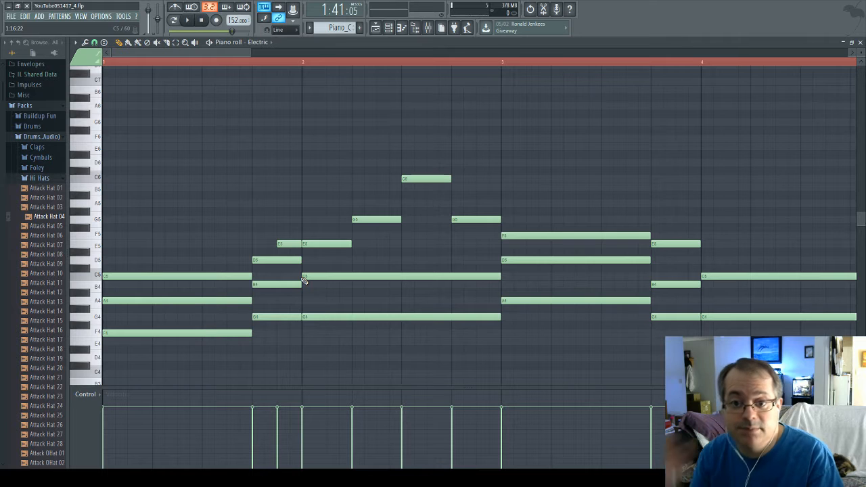
pyautogui.press('space')
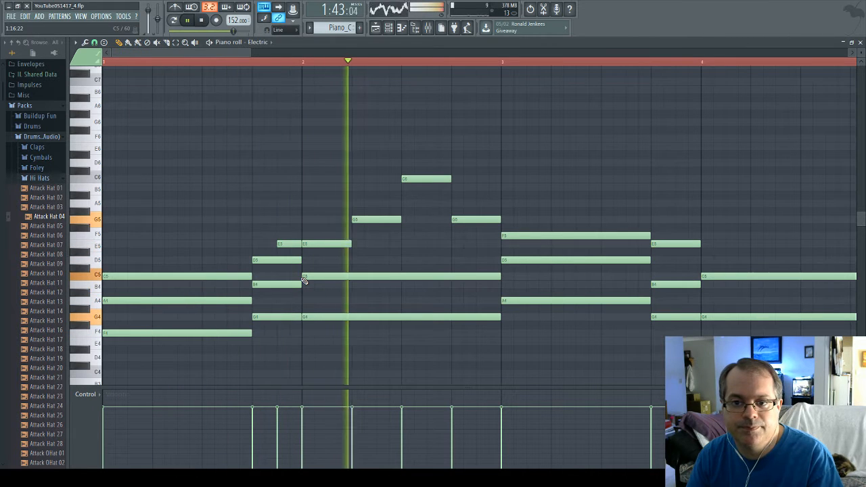
# Try the half-beat note at the end of bar 1 on F5 and play the phrase
pyautogui.press('space')
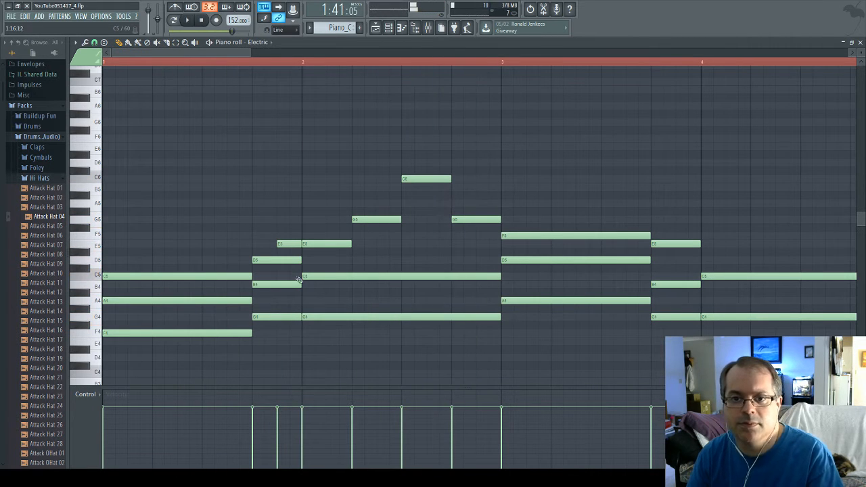
pyautogui.moveTo(286, 243); pyautogui.dragTo(290, 233)
pyautogui.press('space')
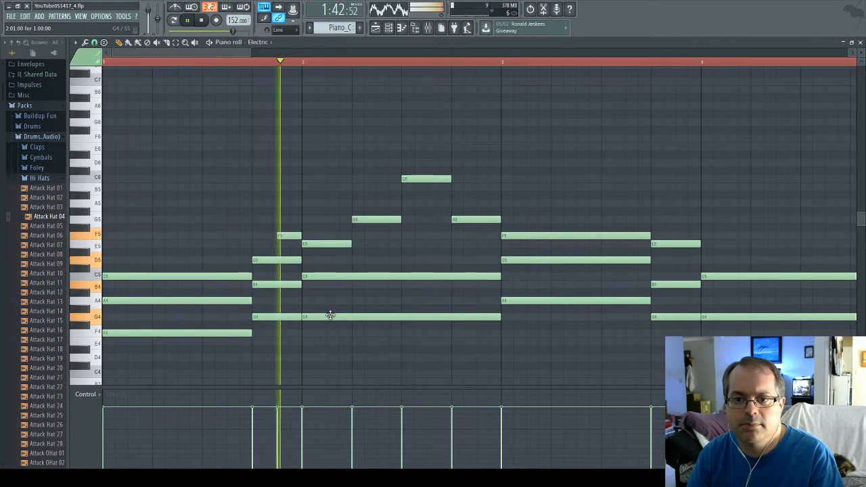
pyautogui.press('space')
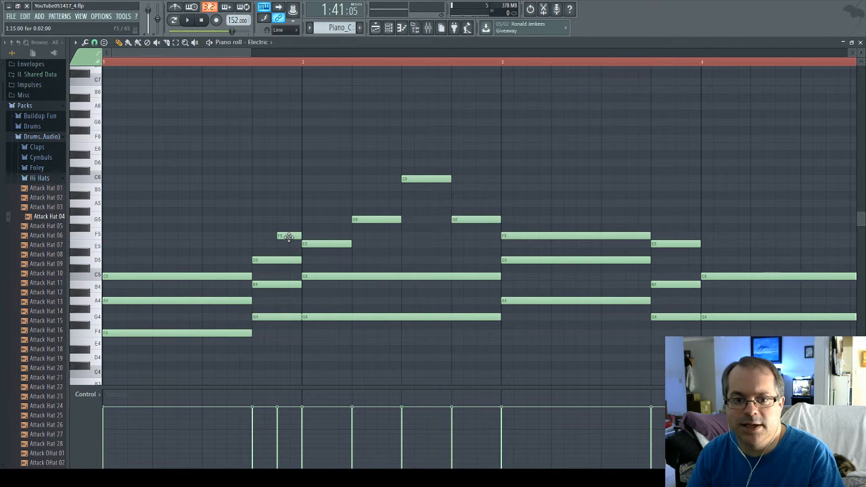
# Move the half-beat note at the end of bar 1 down to E4 and play the phrase
pyautogui.moveTo(289, 237); pyautogui.dragTo(288, 346)
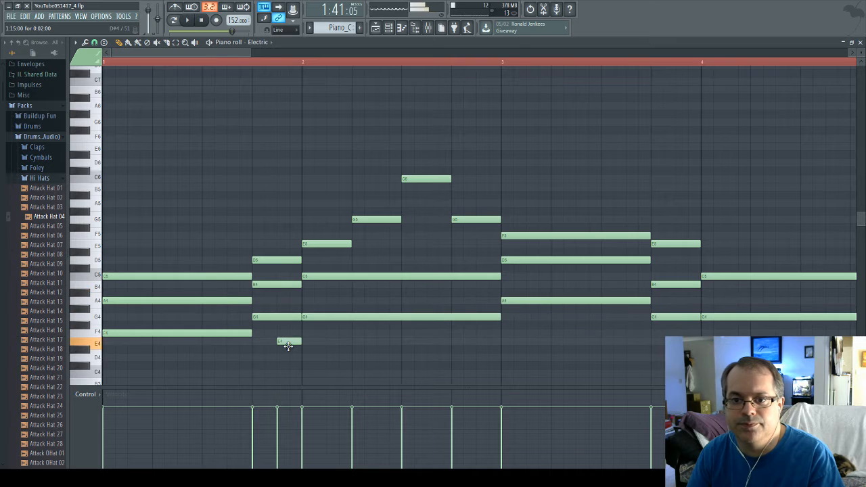
pyautogui.press('space')
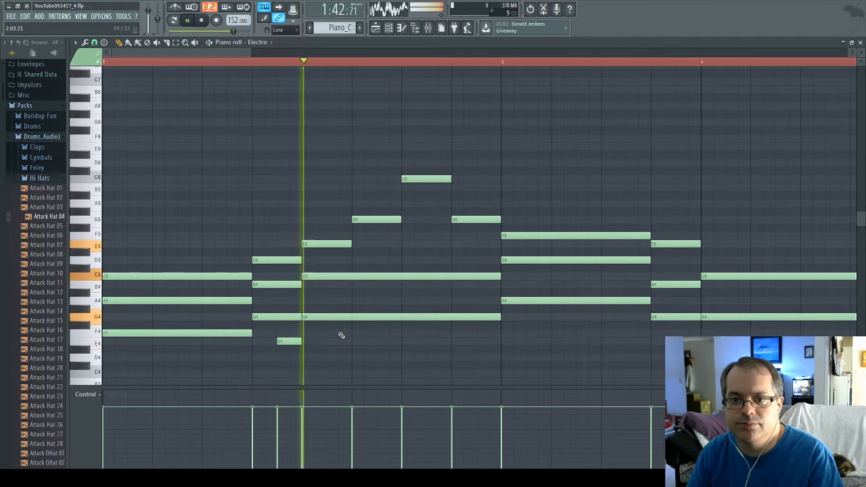
pyautogui.press('space')
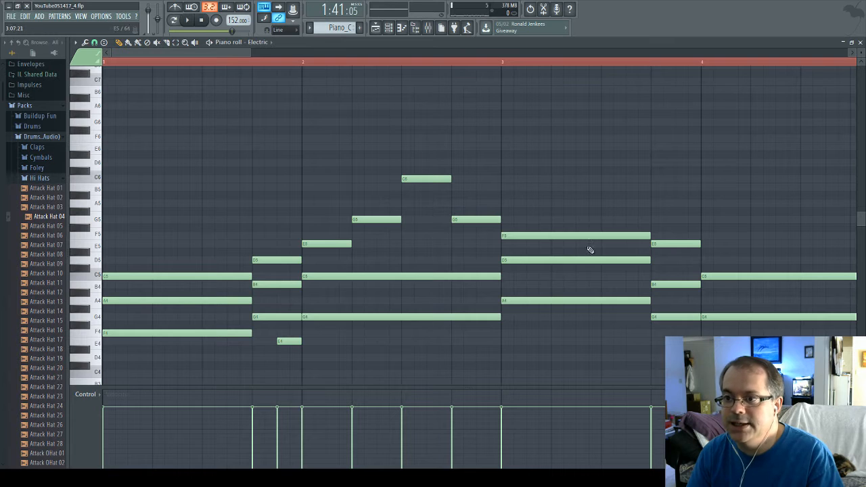
# Copy the four one-beat melody notes of bar 2 (E5, G5, C6, G5) to bar 4 and play the pattern
pyautogui.hscroll(3, 240, 53)
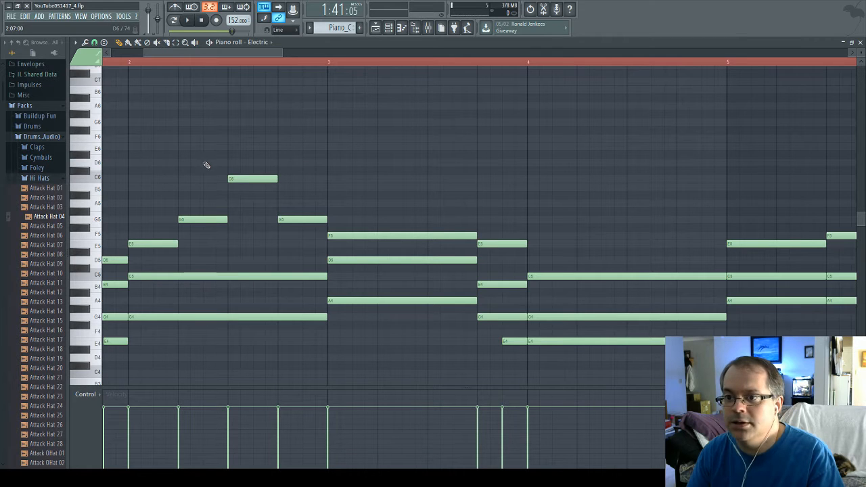
pyautogui.click(155, 162)
pyautogui.moveTo(164, 162); pyautogui.dragTo(291, 280)
pyautogui.rightClick(181, 164)
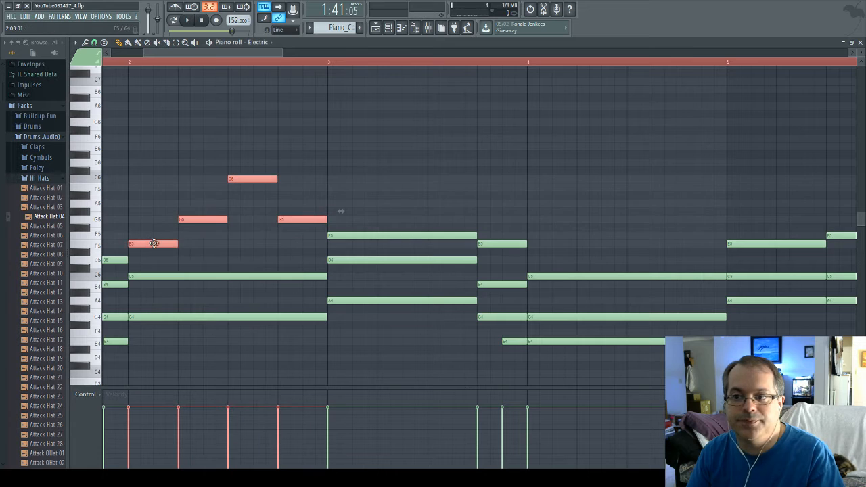
pyautogui.moveTo(154, 243); pyautogui.dragTo(545, 241)
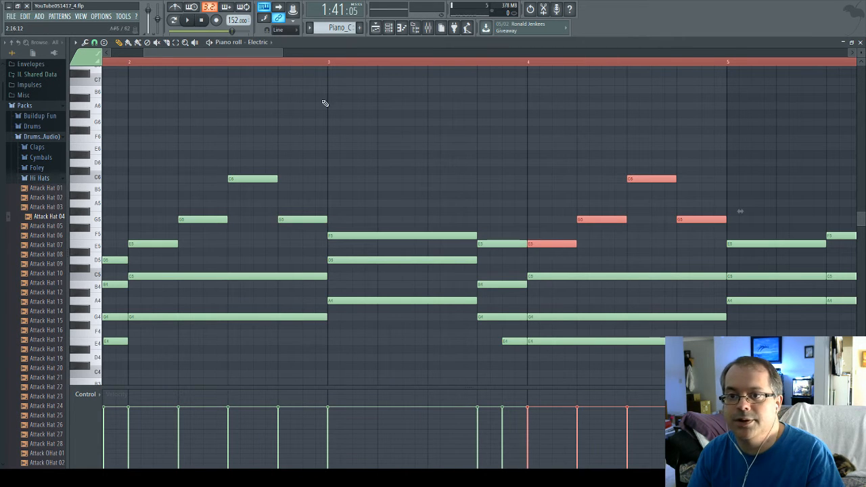
pyautogui.press('space')
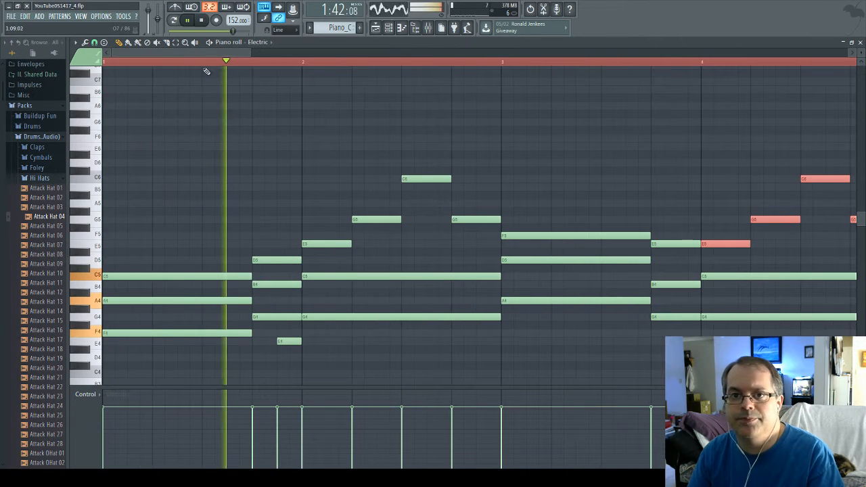
pyautogui.moveTo(206, 51); pyautogui.dragTo(185, 53)
pyautogui.press('space')
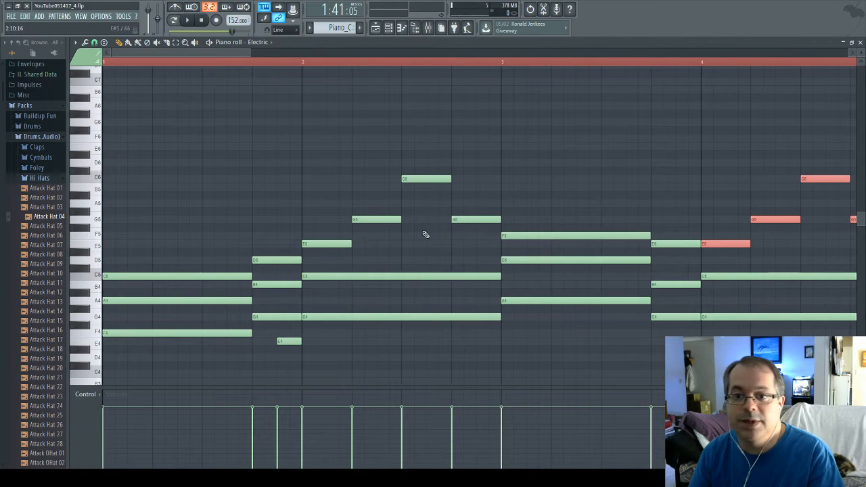
# Raise the last melody note of bar 4 to A5 and play the pattern through into bar 6
pyautogui.moveTo(194, 49); pyautogui.dragTo(146, 55)
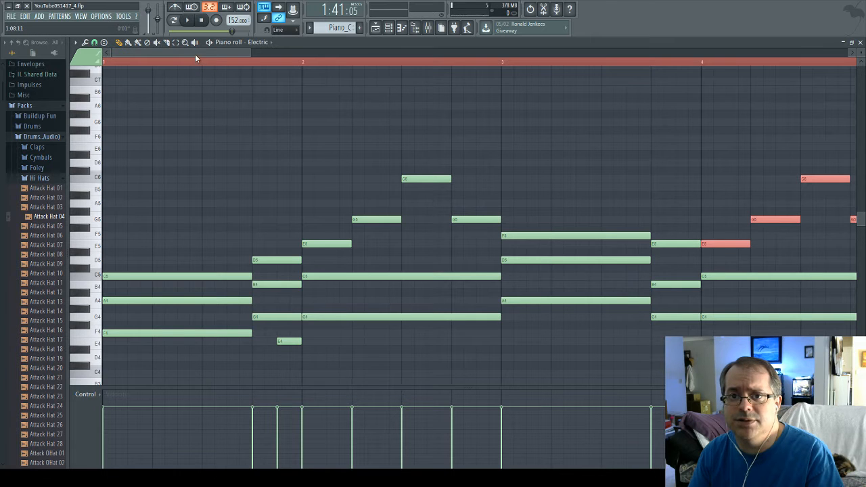
pyautogui.moveTo(196, 58); pyautogui.dragTo(298, 47)
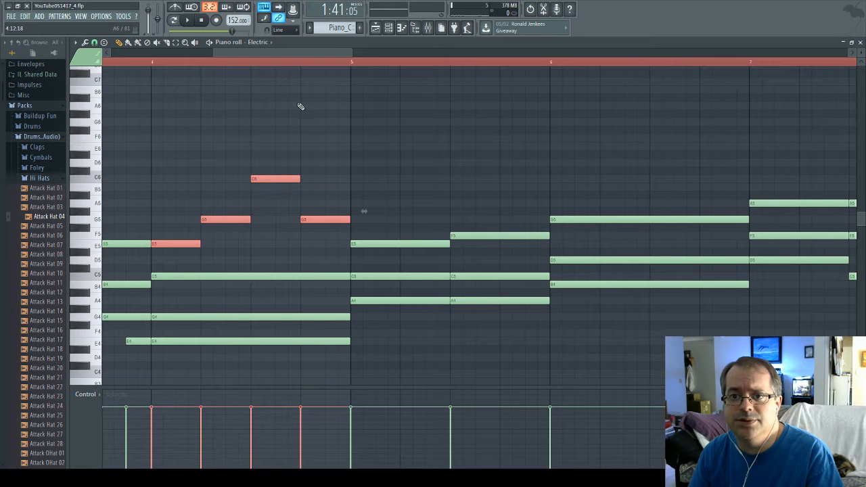
pyautogui.moveTo(288, 51); pyautogui.dragTo(248, 60)
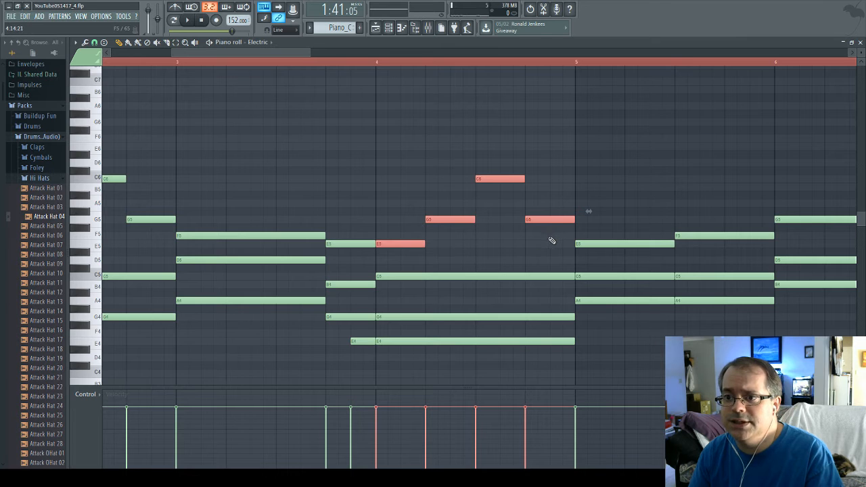
pyautogui.click(551, 221)
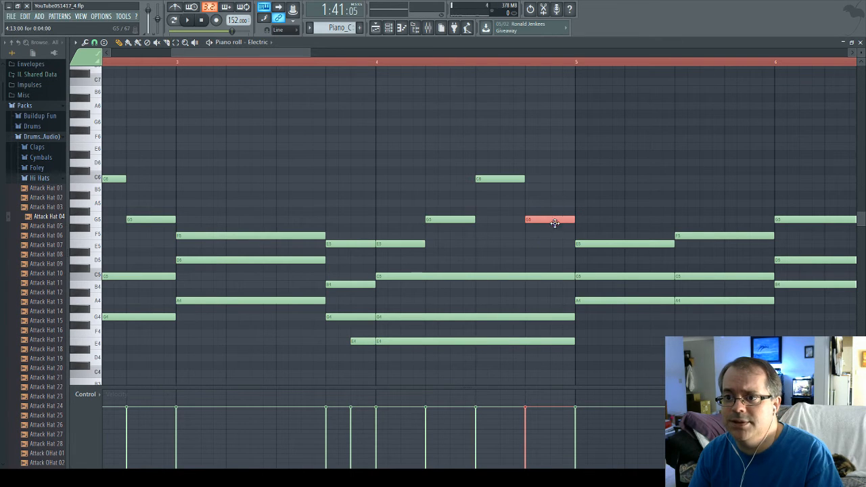
pyautogui.moveTo(551, 221); pyautogui.dragTo(551, 203)
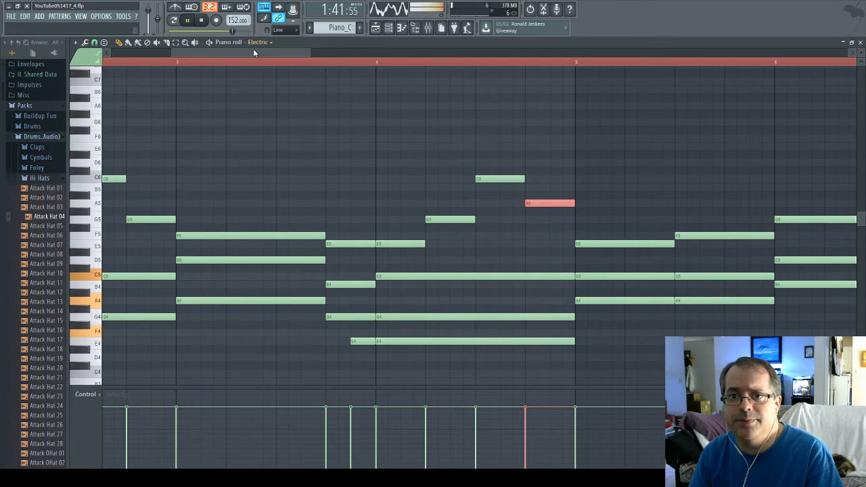
pyautogui.moveTo(253, 49)
pyautogui.mouseDown()
pyautogui.moveTo(161, 61)
pyautogui.moveTo(258, 60)
pyautogui.mouseUp()
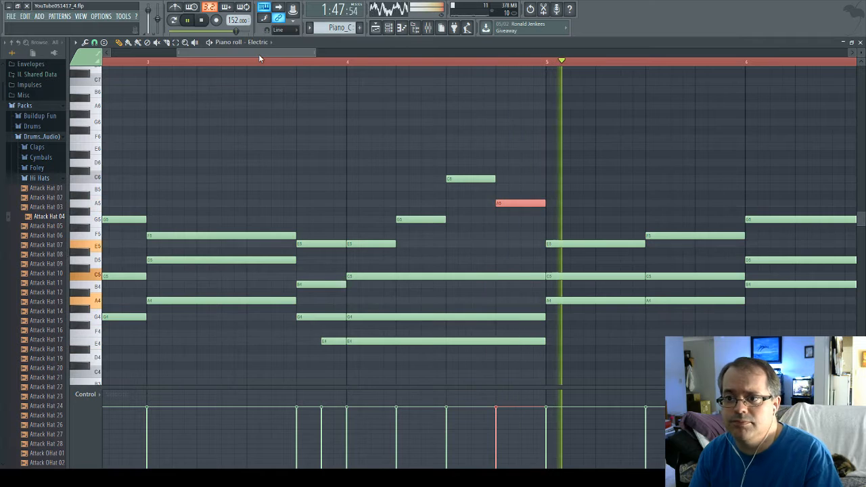
pyautogui.moveTo(258, 54); pyautogui.dragTo(306, 62)
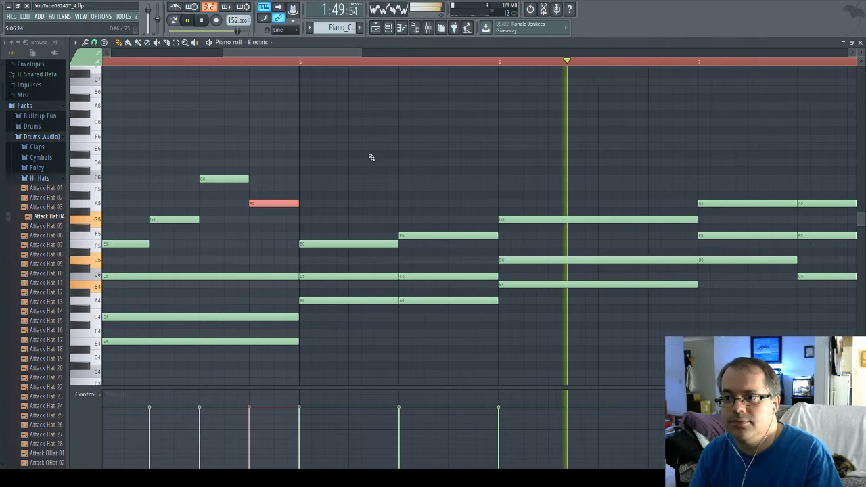
pyautogui.press('space')
# Copy bar 4's four-note melody run to bar 6, transposed to start on B5, and lower the copy's last note to D6
pyautogui.moveTo(256, 53); pyautogui.dragTo(233, 58)
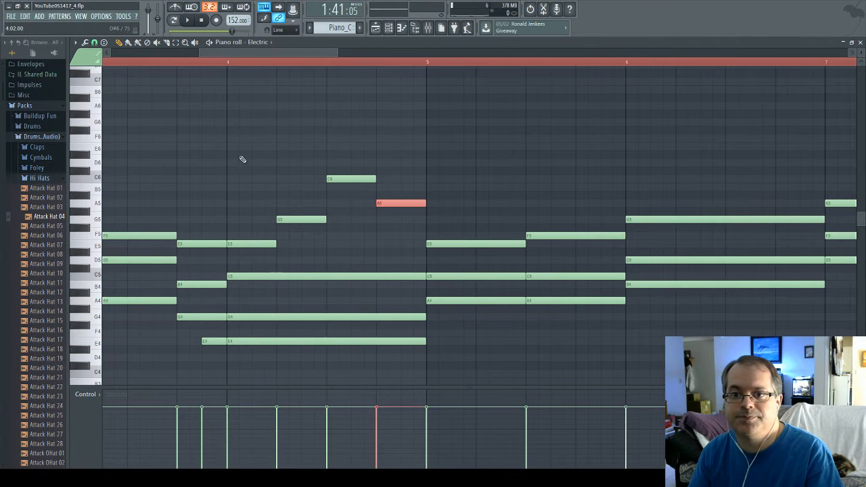
pyautogui.moveTo(240, 151); pyautogui.dragTo(398, 259)
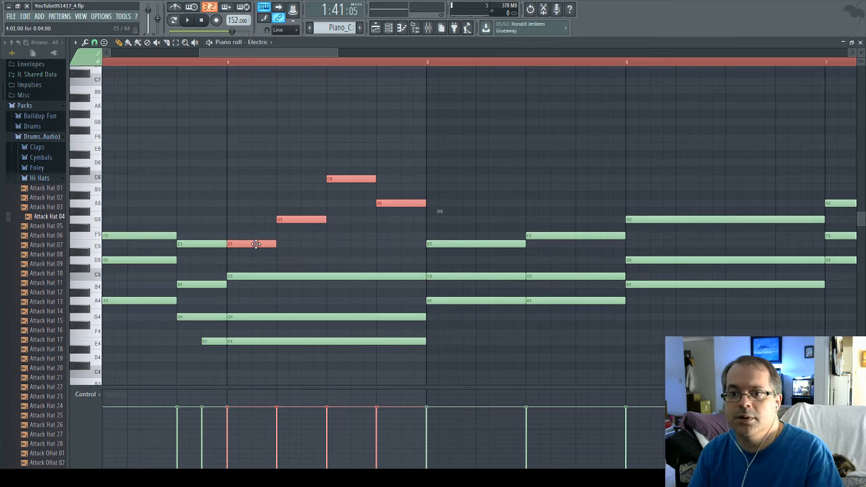
pyautogui.moveTo(257, 245); pyautogui.dragTo(651, 172)
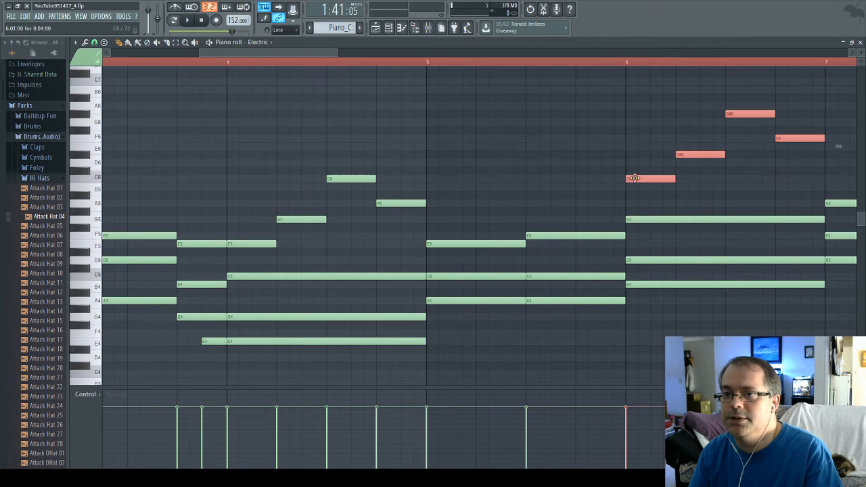
pyautogui.moveTo(264, 54); pyautogui.dragTo(332, 51)
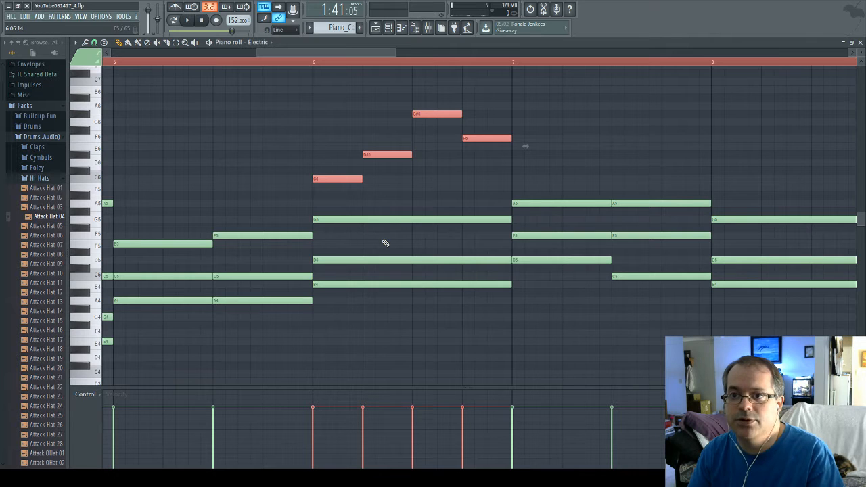
pyautogui.scroll(2, 383, 243)
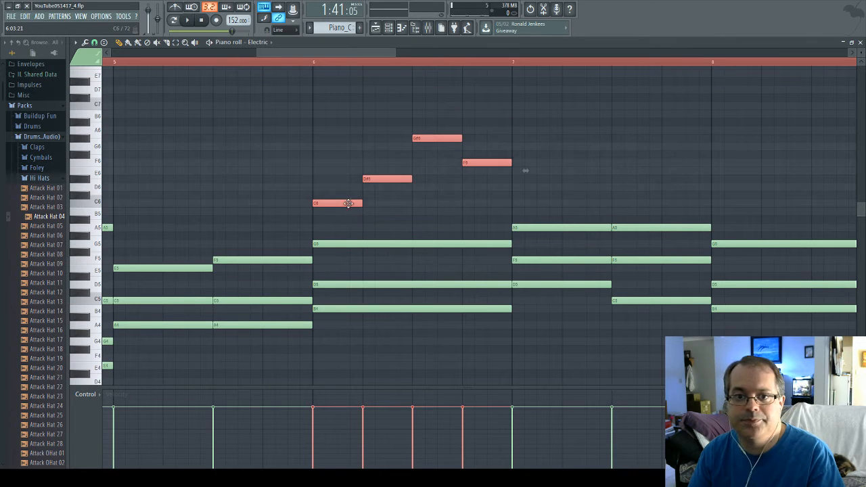
pyautogui.moveTo(348, 201); pyautogui.dragTo(347, 212)
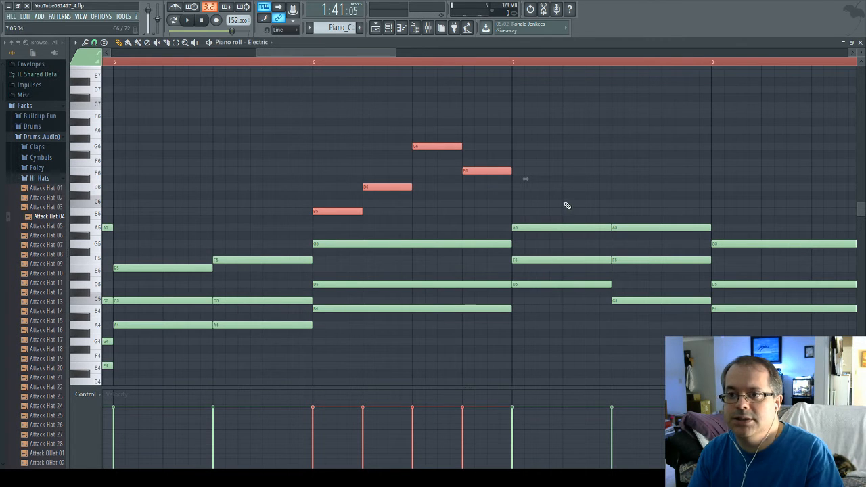
pyautogui.click(495, 153)
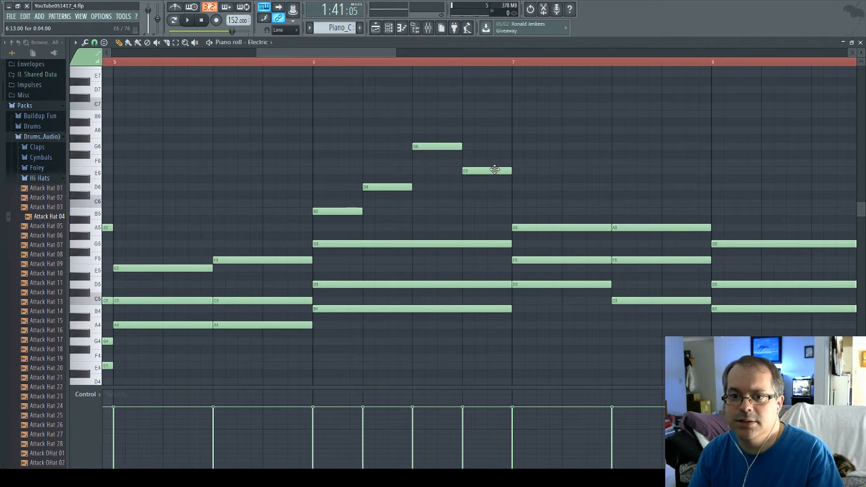
pyautogui.moveTo(494, 170); pyautogui.dragTo(492, 187)
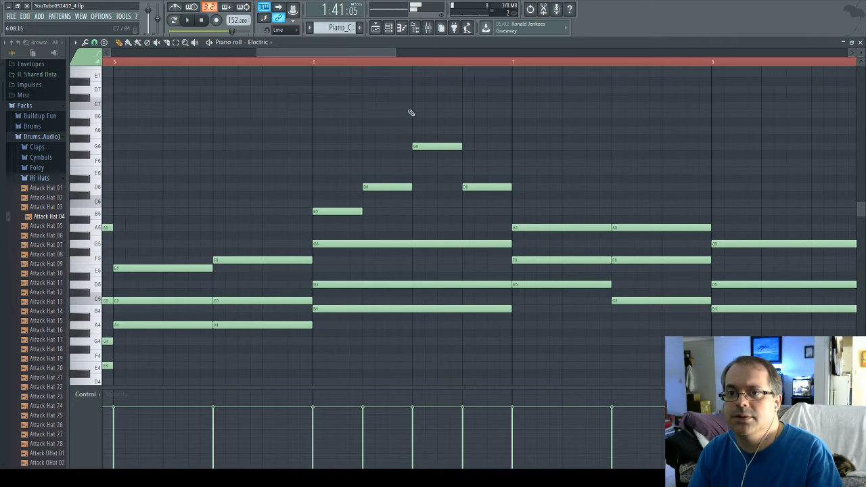
# Copy bar 6's four-note melody run to bar 8 and lower the copy's last note to C6
pyautogui.moveTo(362, 51); pyautogui.dragTo(391, 54)
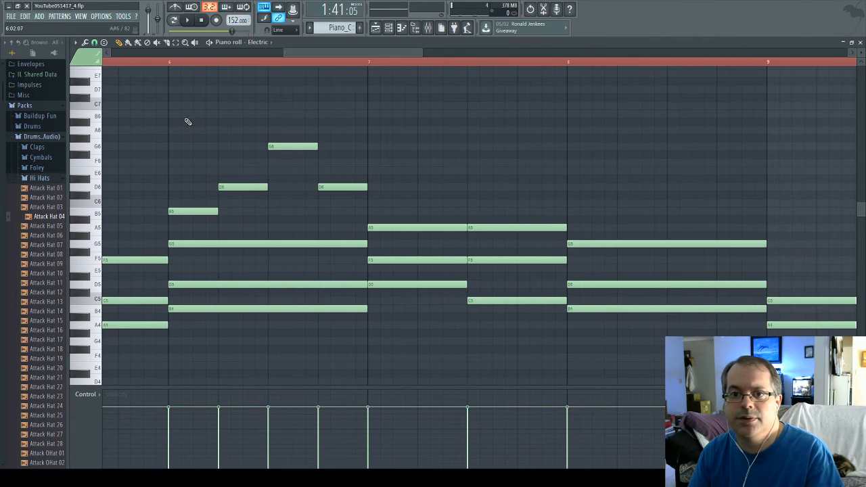
pyautogui.moveTo(187, 122)
pyautogui.mouseDown()
pyautogui.moveTo(341, 208)
pyautogui.moveTo(236, 132)
pyautogui.moveTo(298, 205)
pyautogui.moveTo(331, 217)
pyautogui.mouseUp()
pyautogui.rightClick(235, 128)
pyautogui.moveTo(205, 212); pyautogui.dragTo(604, 215)
pyautogui.moveTo(306, 53); pyautogui.dragTo(387, 52)
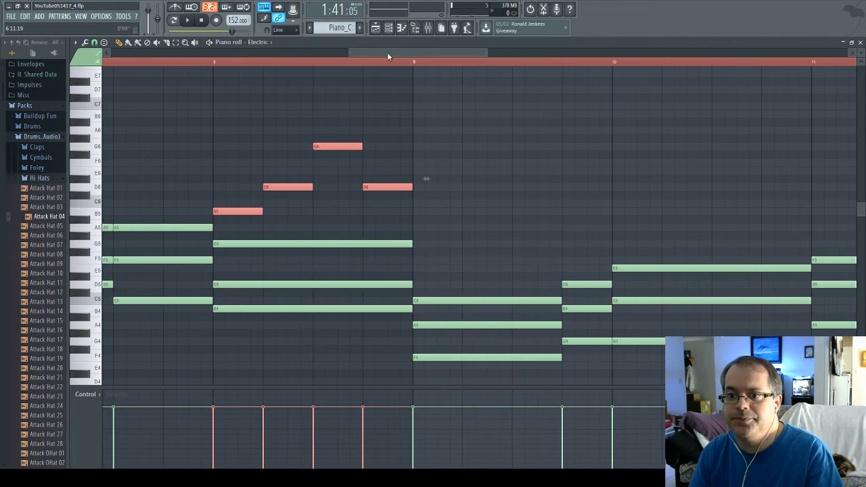
pyautogui.click(389, 169)
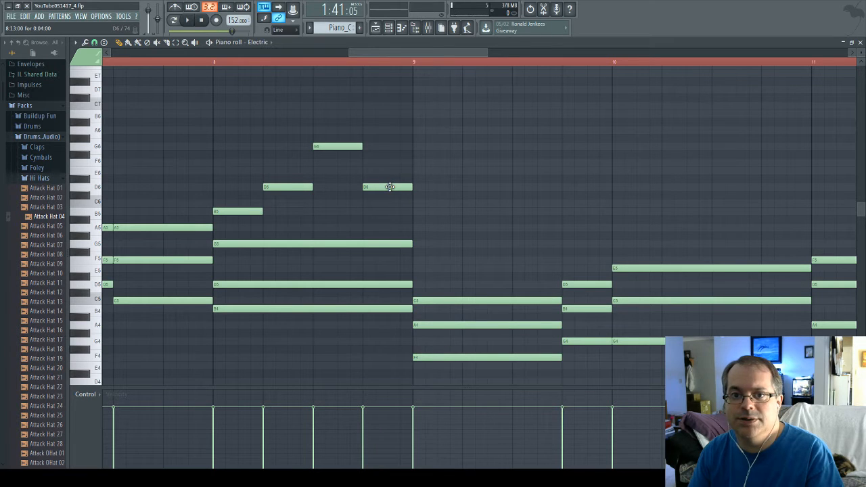
pyautogui.moveTo(390, 186); pyautogui.dragTo(389, 203)
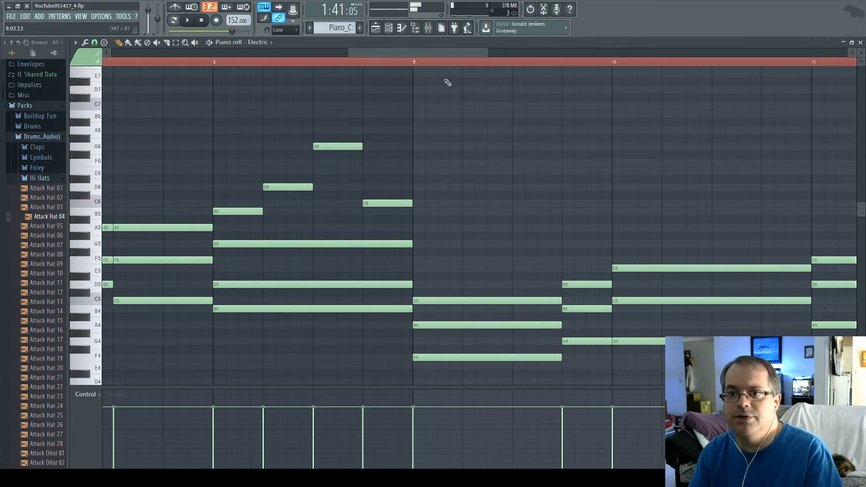
# Look over the melody runs across the Piano_C pattern and play it from the start
pyautogui.scroll(-3, 453, 109)
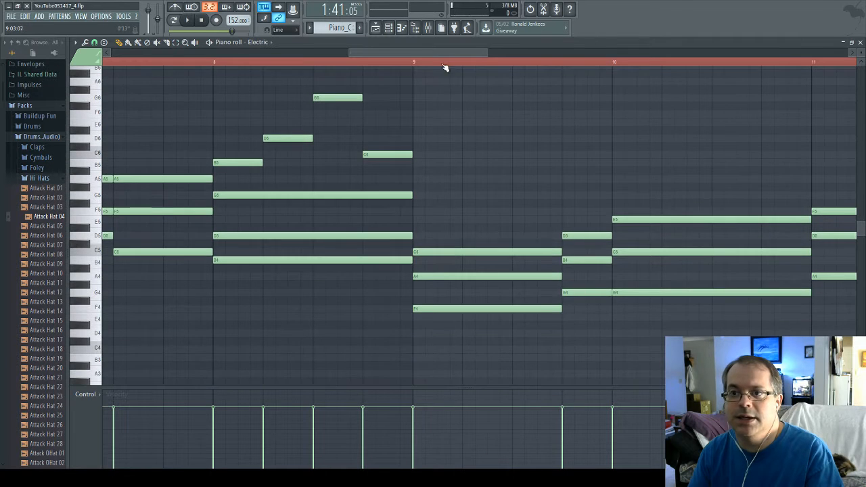
pyautogui.moveTo(445, 52); pyautogui.dragTo(259, 61)
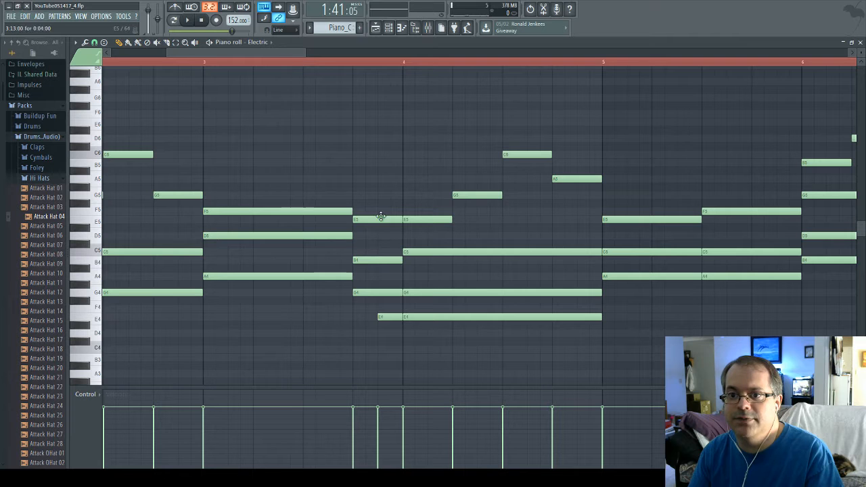
pyautogui.moveTo(266, 54); pyautogui.dragTo(493, 68)
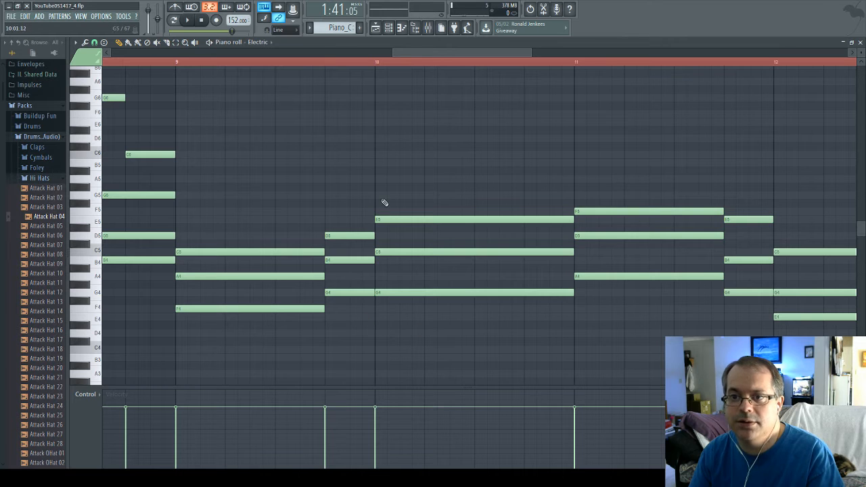
pyautogui.moveTo(455, 53); pyautogui.dragTo(176, 63)
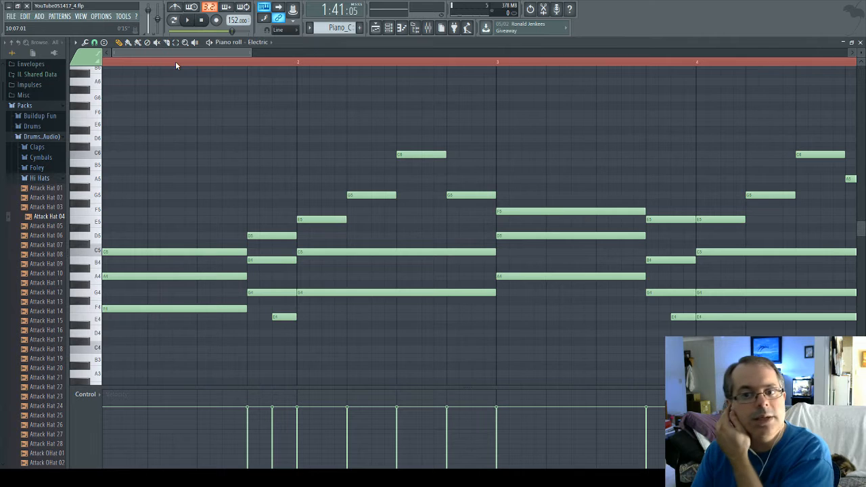
pyautogui.moveTo(176, 64); pyautogui.dragTo(298, 54)
pyautogui.press('space')
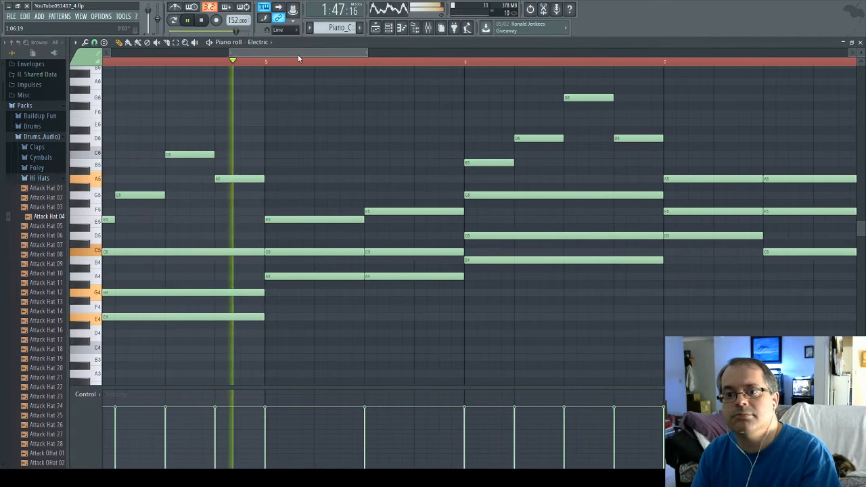
# Stop playback and add a pair of eighth notes, C6 followed by A5, on beats 2 and 4 of bar 5
pyautogui.press('space')
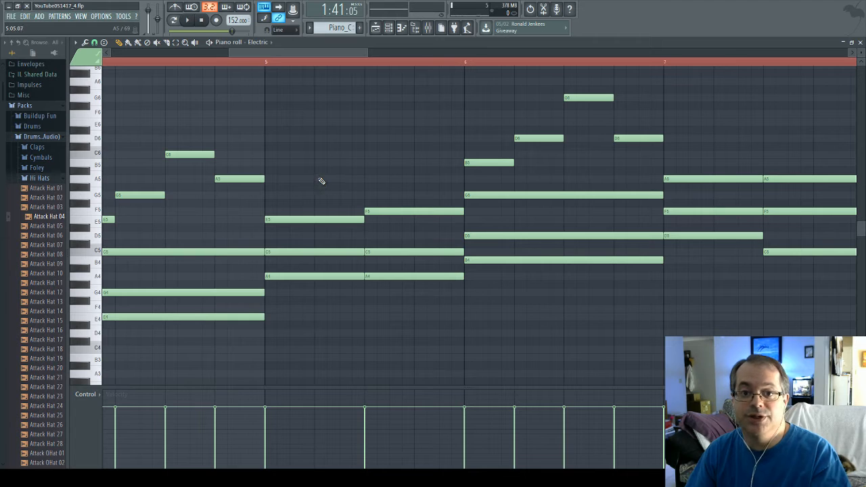
pyautogui.click(323, 155)
pyautogui.moveTo(363, 155); pyautogui.dragTo(332, 155)
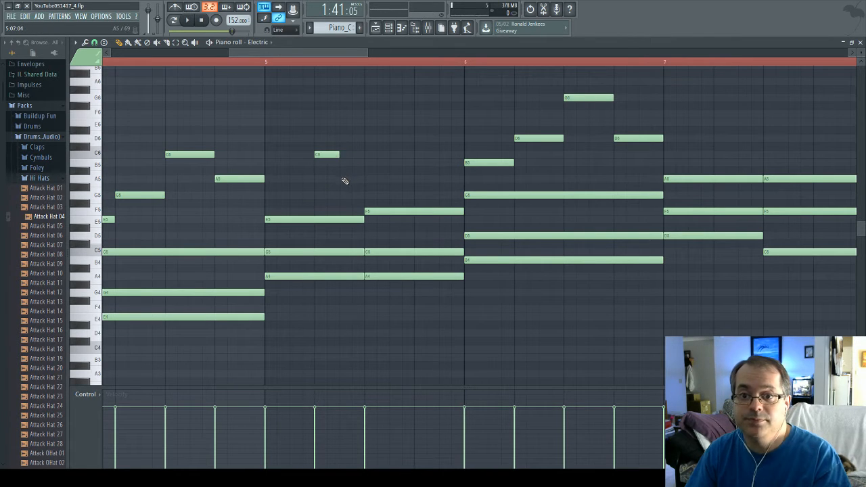
pyautogui.click(345, 180)
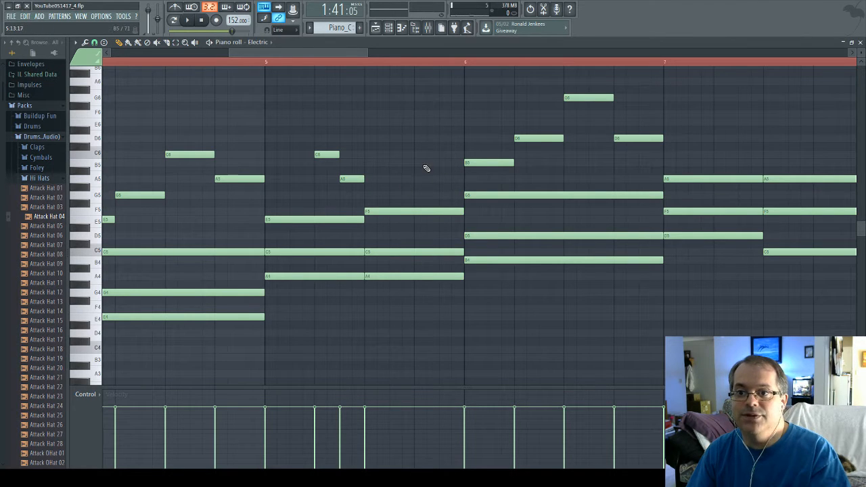
pyautogui.click(433, 139)
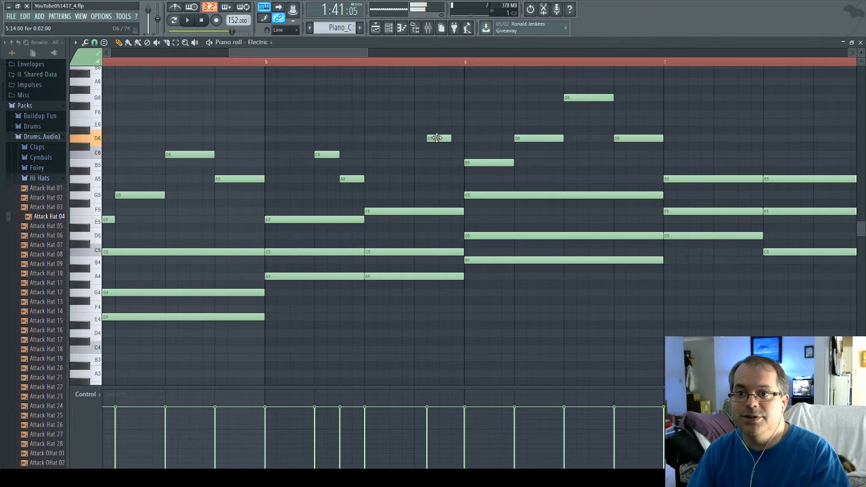
pyautogui.moveTo(433, 139); pyautogui.dragTo(426, 158)
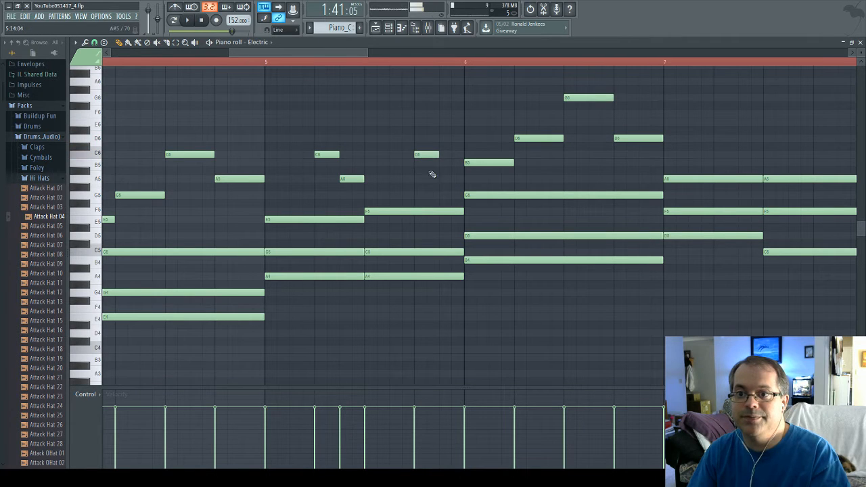
pyautogui.click(445, 180)
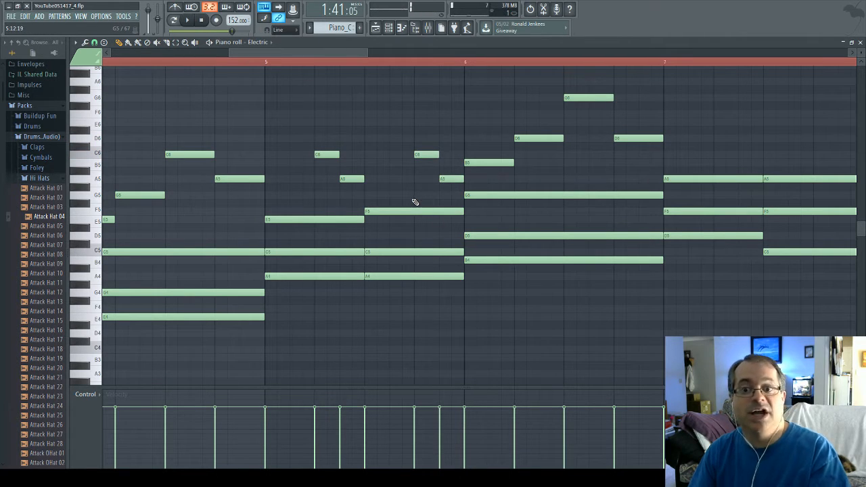
# Set playback to start at bar 5 and play the new eighth-note pairs through twice
pyautogui.click(267, 63)
pyautogui.press('space')
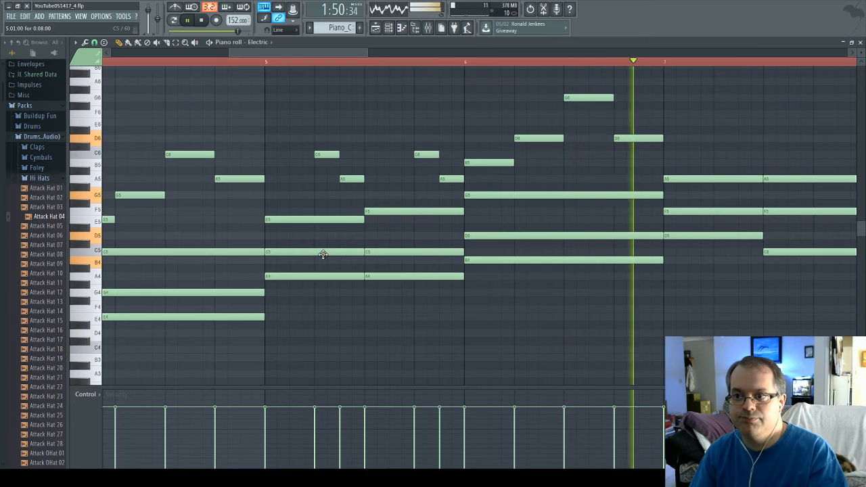
pyautogui.press('space')
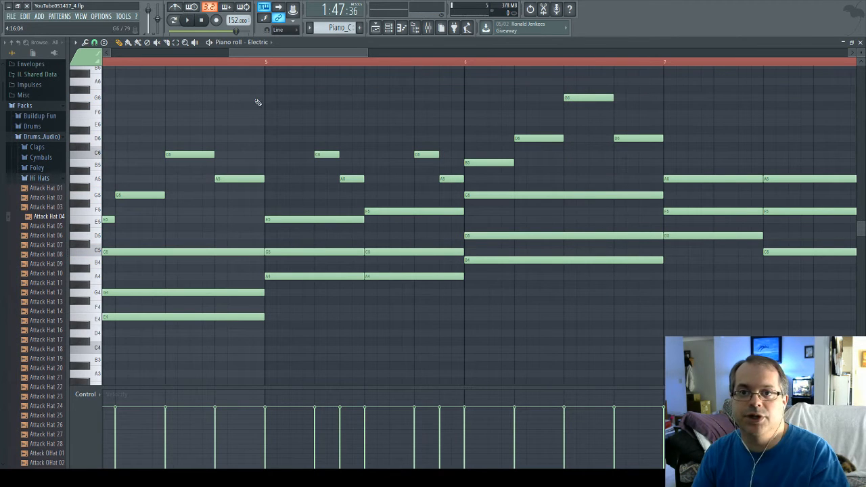
pyautogui.click(267, 63)
pyautogui.press('space')
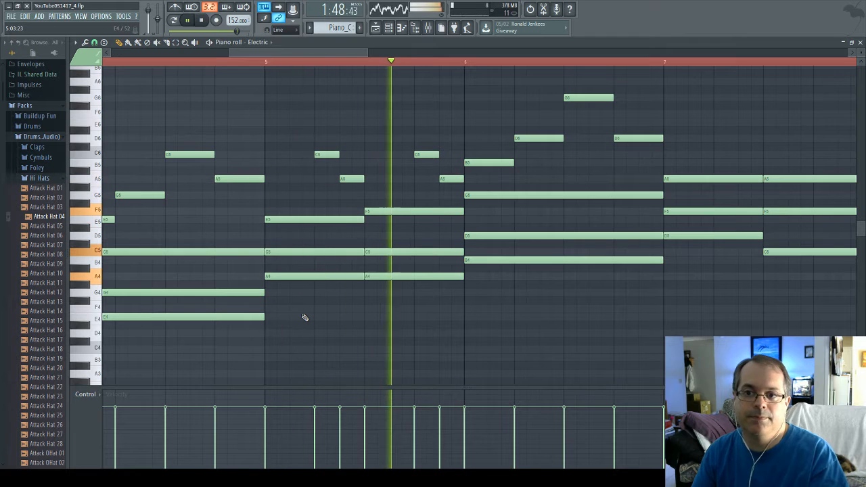
pyautogui.press('space')
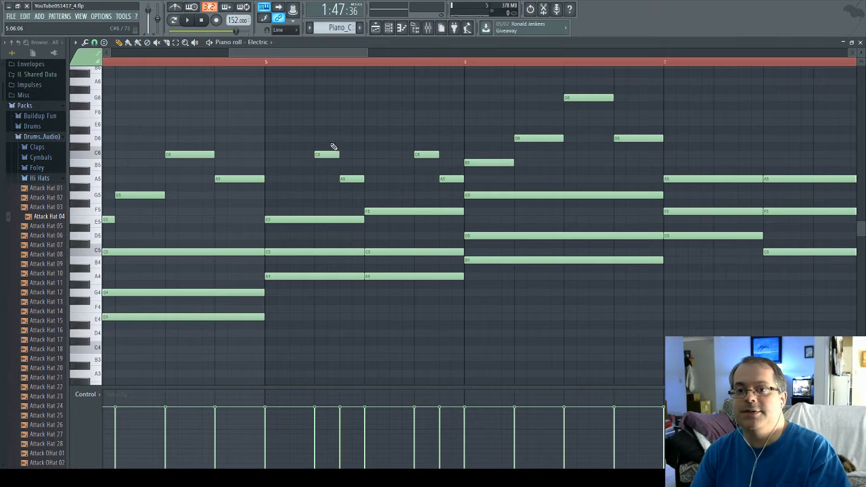
# Try the beat 2 pair of bar 5 one semitone higher, at C#6 and A#5, play it and move it back down
pyautogui.moveTo(327, 136); pyautogui.dragTo(362, 188)
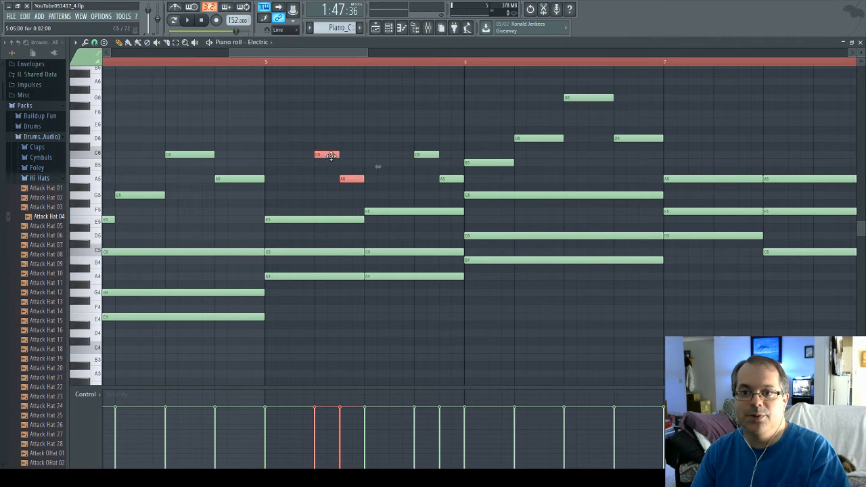
pyautogui.moveTo(329, 148); pyautogui.dragTo(329, 141)
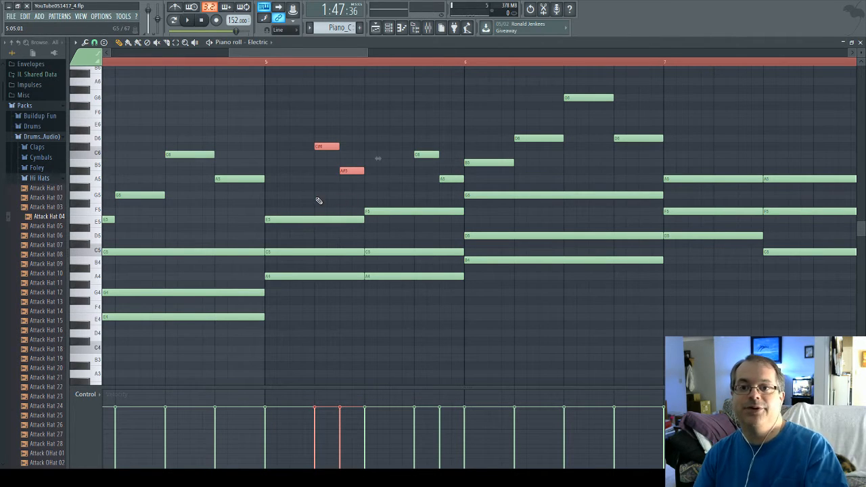
pyautogui.press('space')
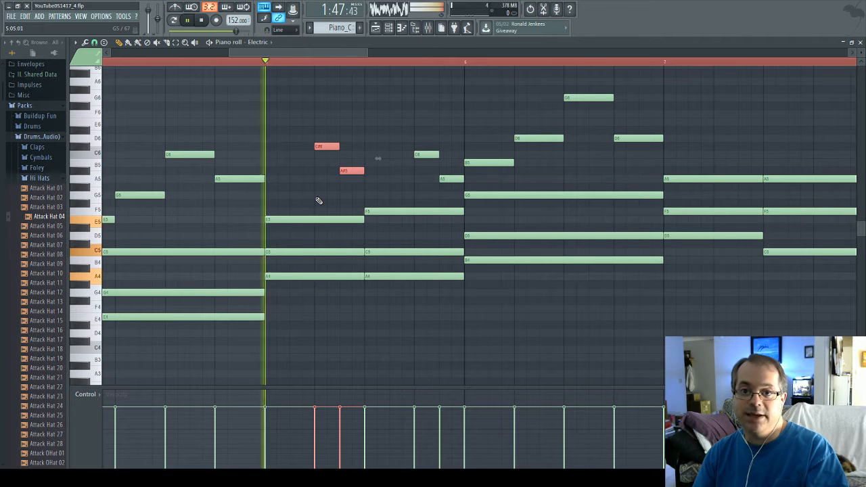
pyautogui.press('space')
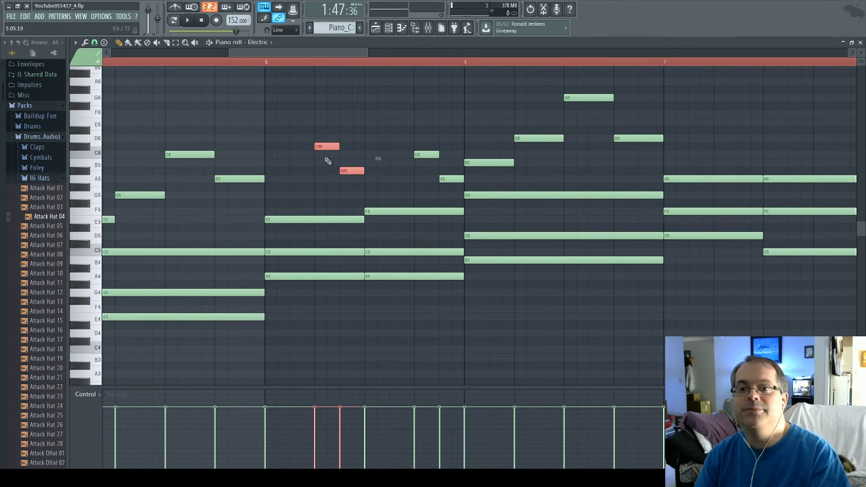
pyautogui.hotkey('shift', 'Down')
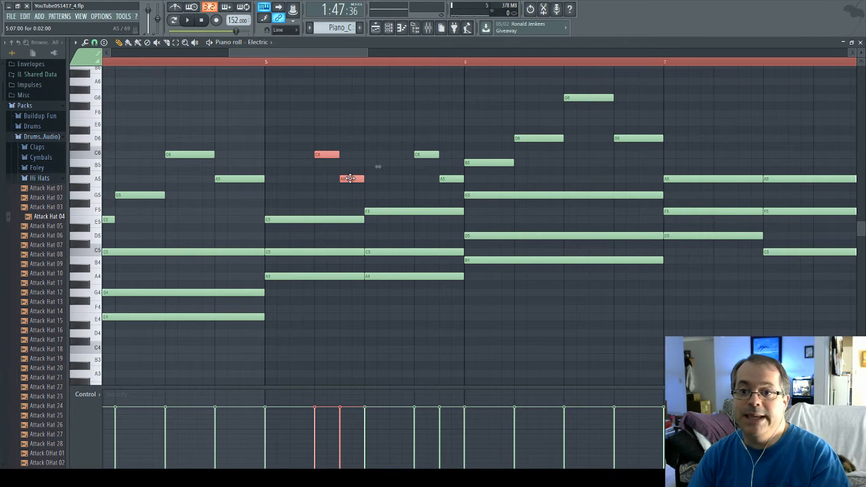
# Change the beat 2 pair of bar 5 to A5 followed by B5 and play it back
pyautogui.moveTo(351, 180); pyautogui.dragTo(351, 196)
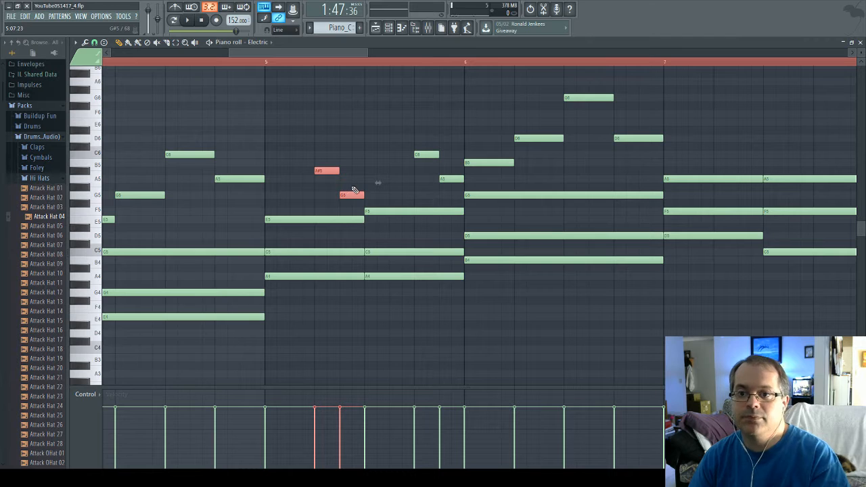
pyautogui.click(351, 195)
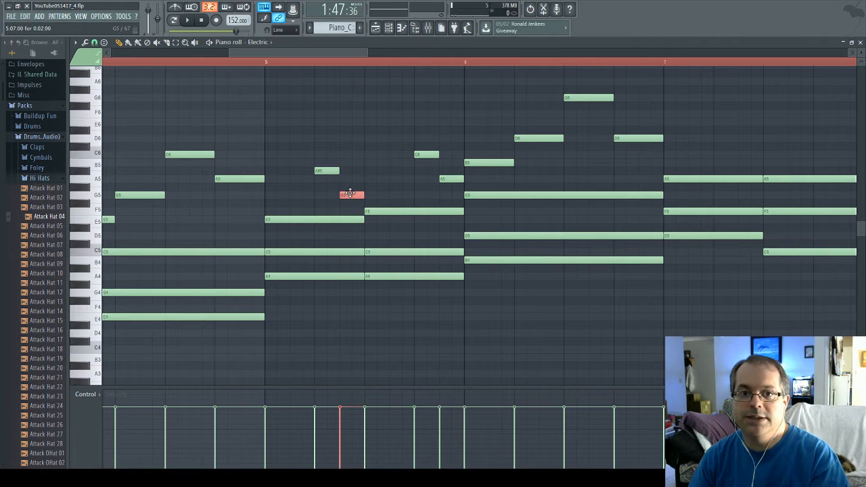
pyautogui.moveTo(350, 195); pyautogui.dragTo(349, 162)
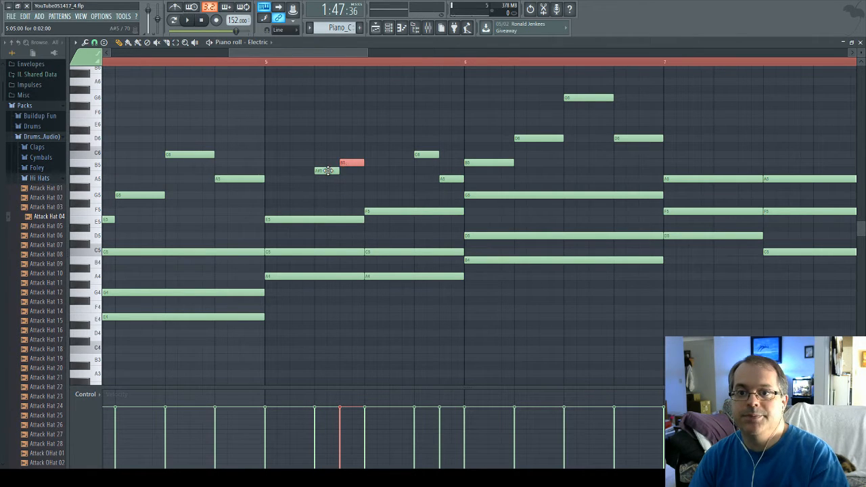
pyautogui.click(327, 171)
pyautogui.moveTo(329, 173); pyautogui.dragTo(332, 181)
pyautogui.press('space')
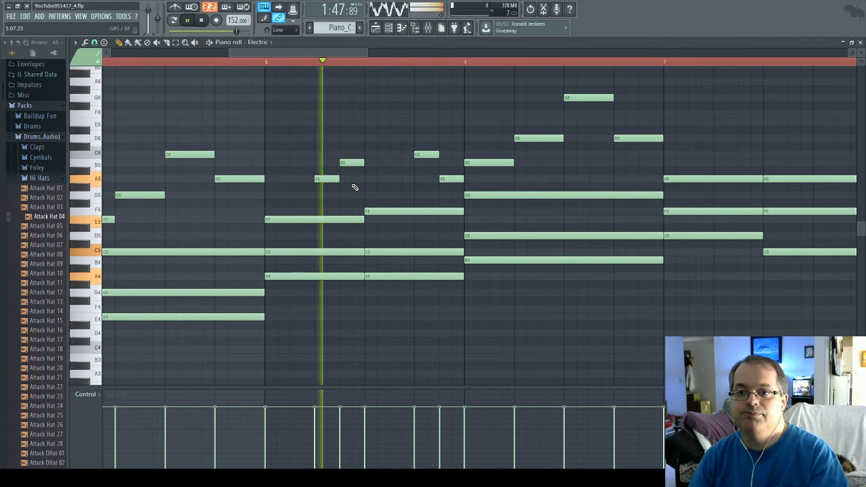
pyautogui.press('space')
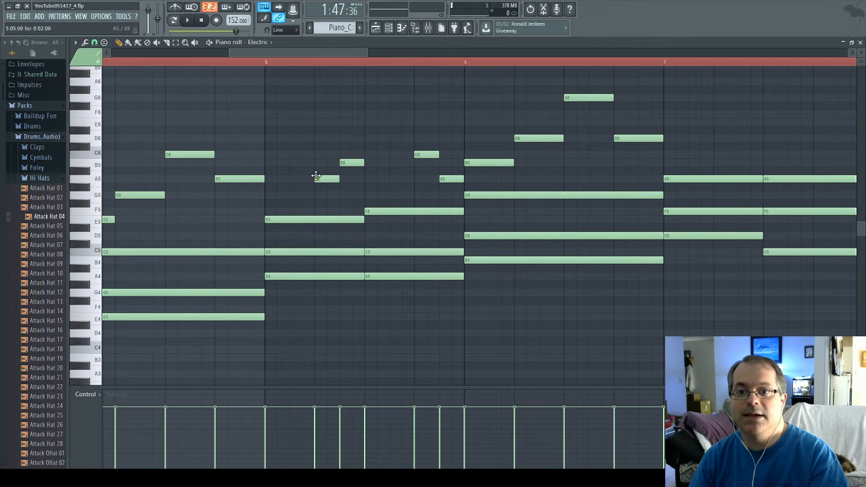
# Try the beat 4 pair of bar 5 at F6 followed by G5 and play the passage
pyautogui.click(420, 155)
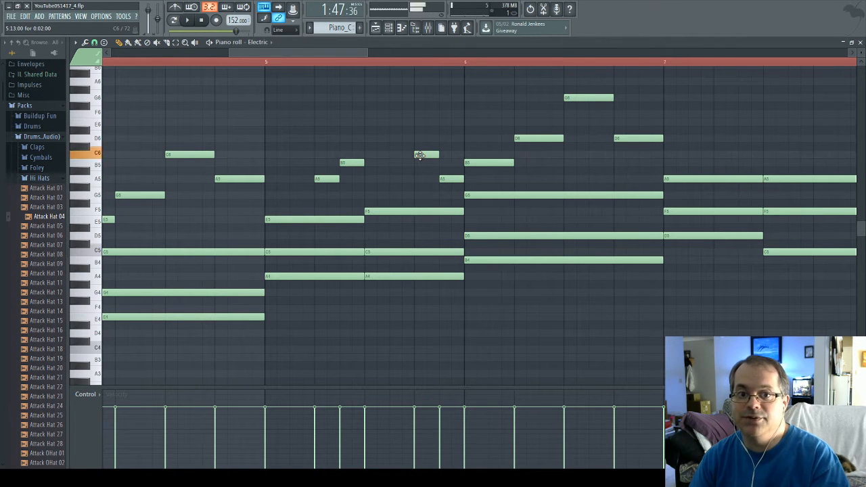
pyautogui.moveTo(420, 155); pyautogui.dragTo(423, 115)
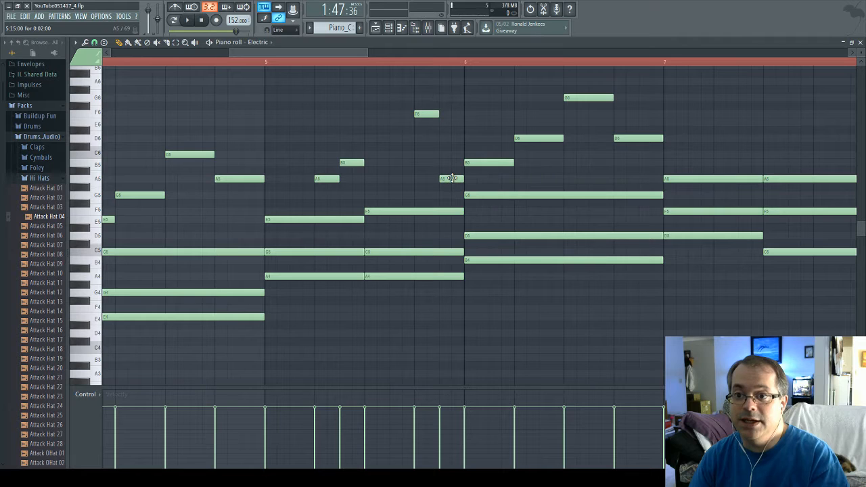
pyautogui.moveTo(449, 178); pyautogui.dragTo(453, 197)
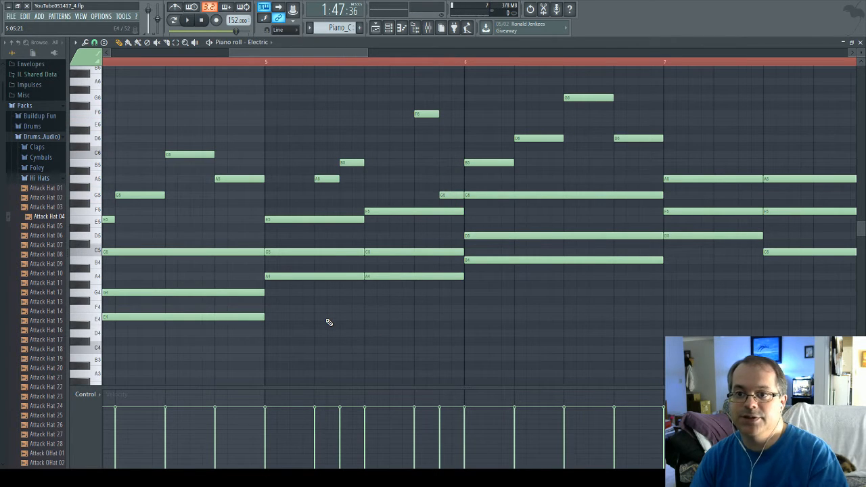
pyautogui.press('space')
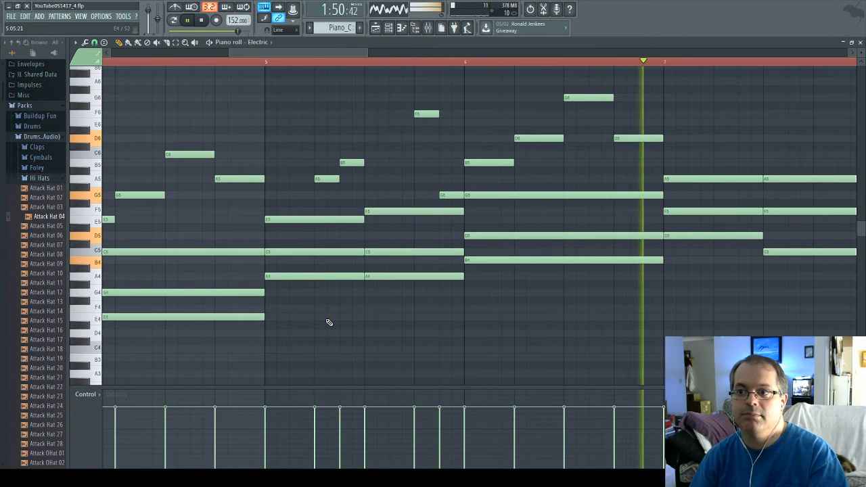
pyautogui.press('space')
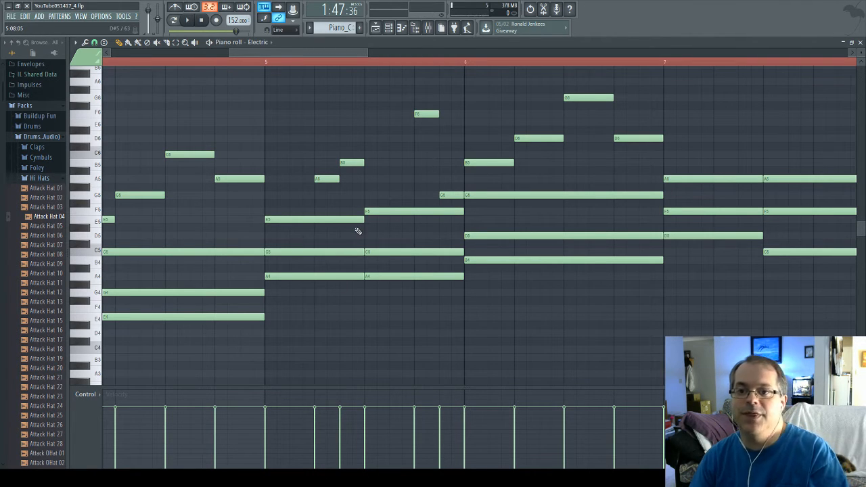
# Raise the second note of bar 5's beat 2 pair to C6, set the beat 4 pair to A5 and C6, and play it
pyautogui.moveTo(352, 165); pyautogui.dragTo(352, 151)
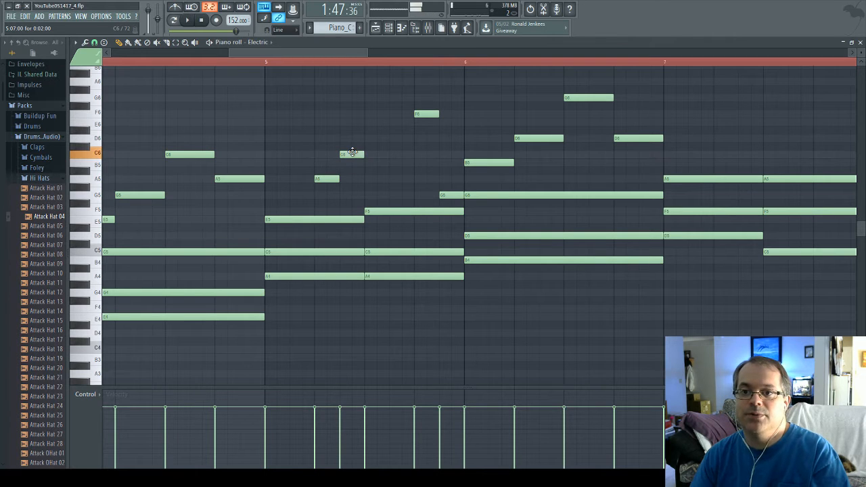
pyautogui.click(428, 115)
pyautogui.moveTo(429, 115); pyautogui.dragTo(428, 181)
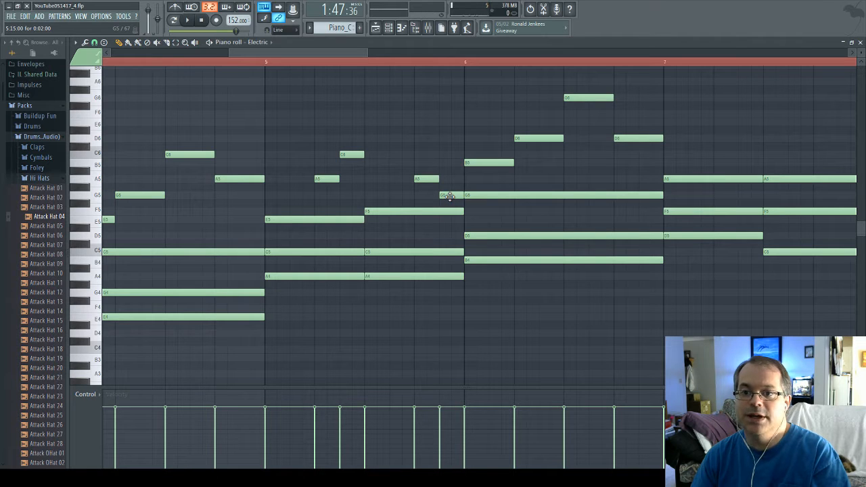
pyautogui.moveTo(450, 196); pyautogui.dragTo(450, 163)
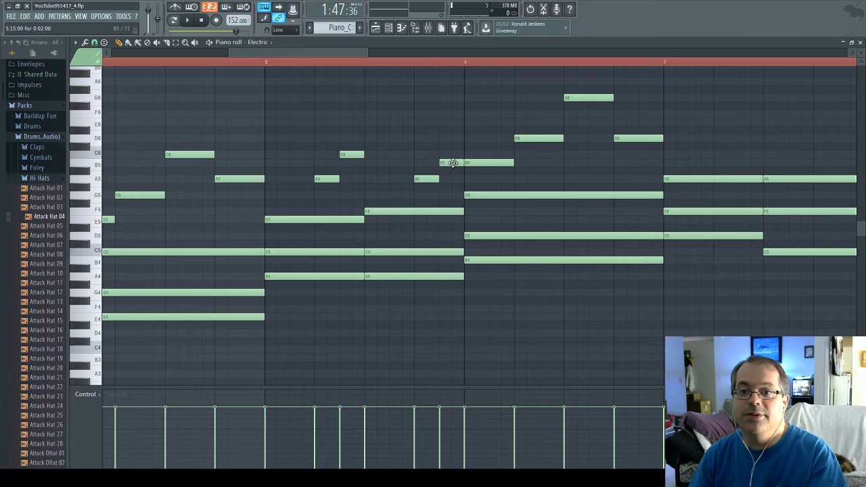
pyautogui.moveTo(452, 162); pyautogui.dragTo(452, 154)
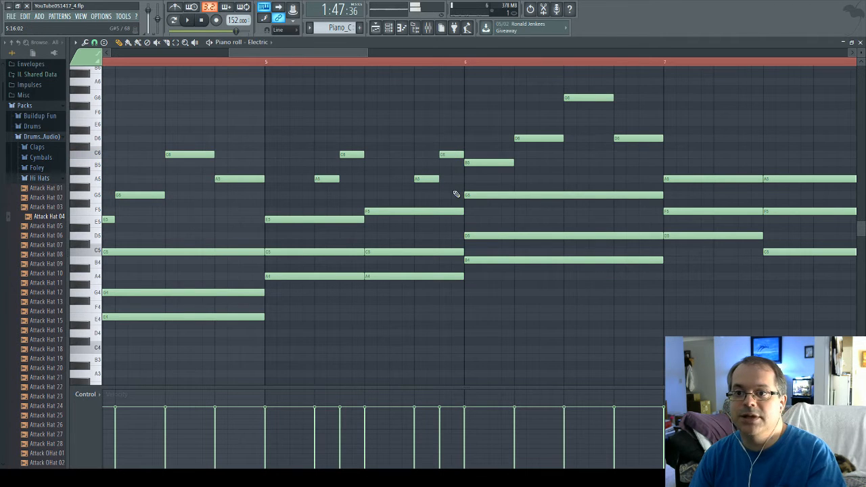
pyautogui.press('space')
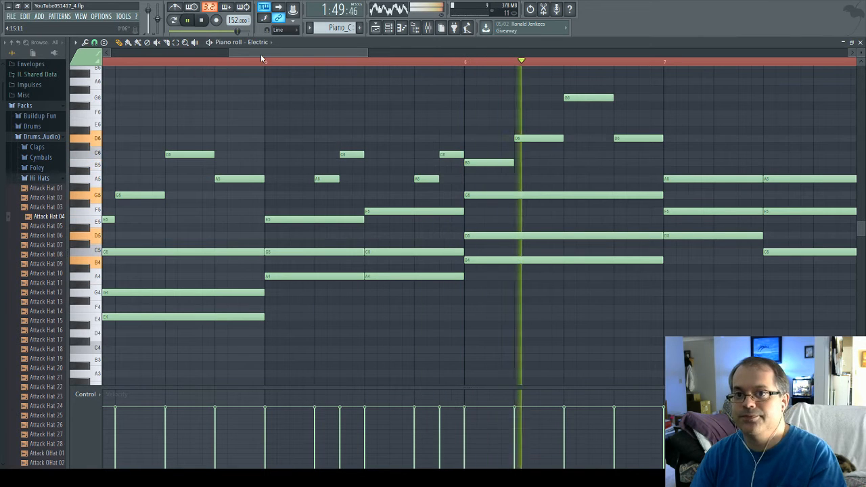
pyautogui.moveTo(302, 55); pyautogui.dragTo(331, 55)
pyautogui.press('space')
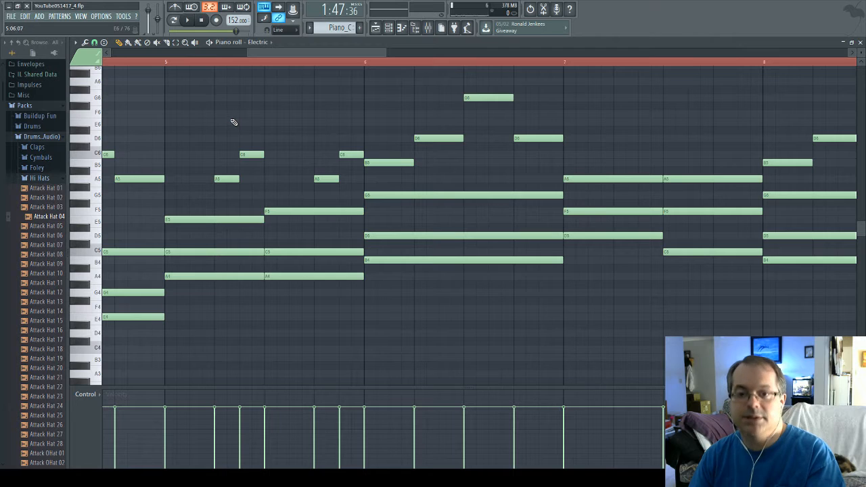
# Copy bar 5's four eighth notes to bar 7, transposed so each pair runs from D6 to F6
pyautogui.keyDown('ctrl'); pyautogui.moveTo(234, 122); pyautogui.dragTo(347, 198); pyautogui.keyUp('ctrl')
pyautogui.keyDown('shift'); pyautogui.moveTo(231, 179); pyautogui.dragTo(626, 144); pyautogui.keyUp('shift')
pyautogui.moveTo(366, 52); pyautogui.dragTo(381, 51)
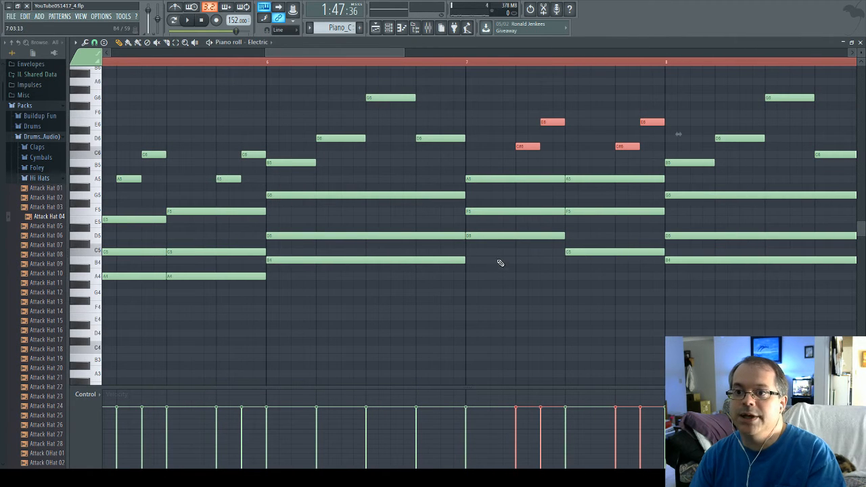
pyautogui.moveTo(527, 147); pyautogui.dragTo(526, 139)
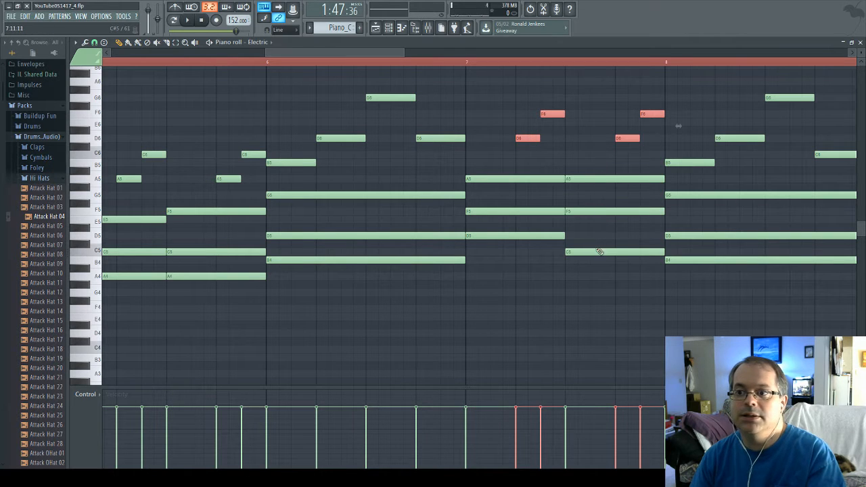
# Lower the first note of bar 7's beat 4 pair to C6 and remove the stray G#6 note above it
pyautogui.click(623, 98)
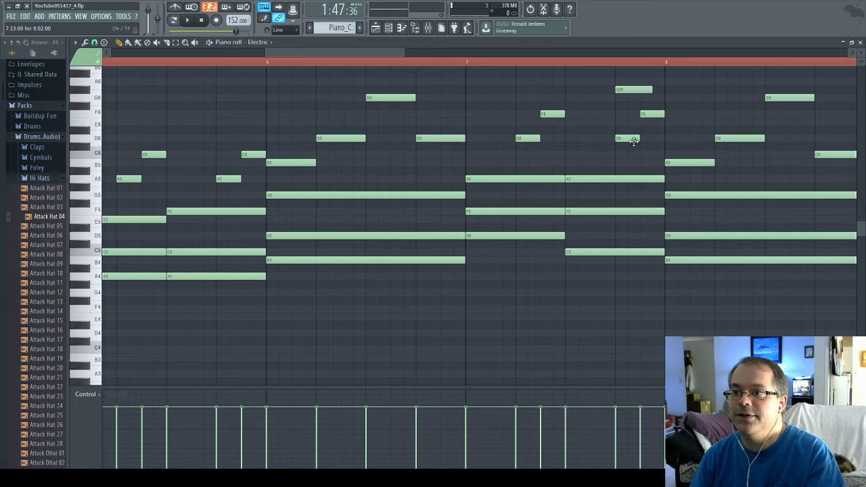
pyautogui.moveTo(611, 96); pyautogui.dragTo(651, 113)
pyautogui.click(651, 131)
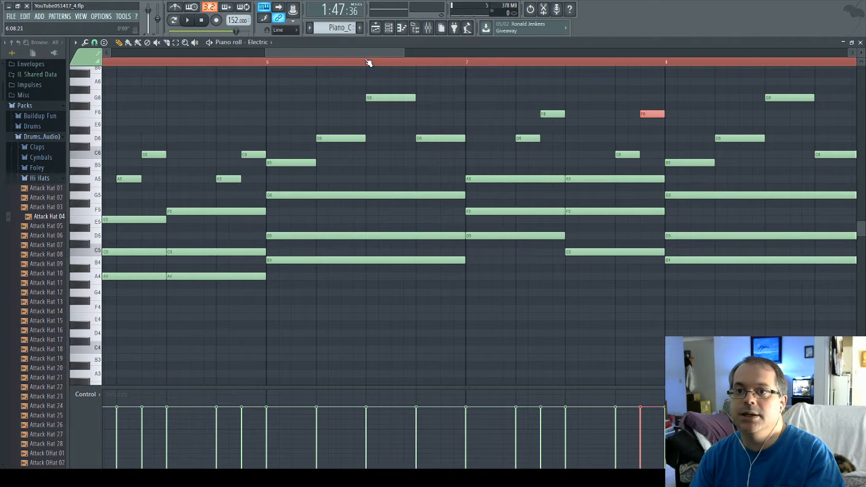
# Play the piano part from bar 1 into bar 9 to hear the melody against the chords
pyautogui.moveTo(369, 53); pyautogui.dragTo(185, 55)
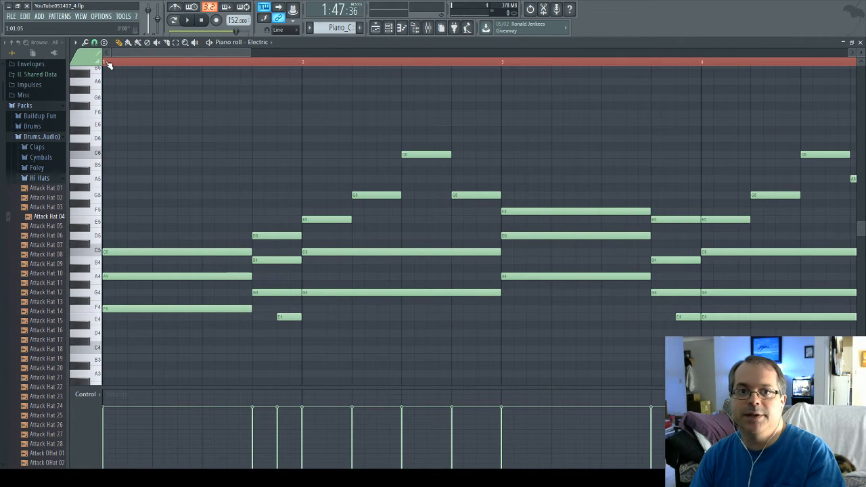
pyautogui.press('space')
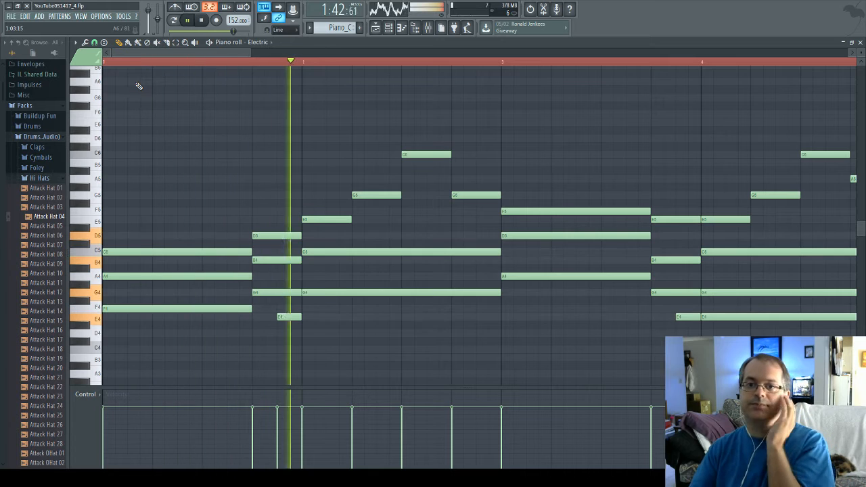
pyautogui.moveTo(165, 52); pyautogui.dragTo(388, 63)
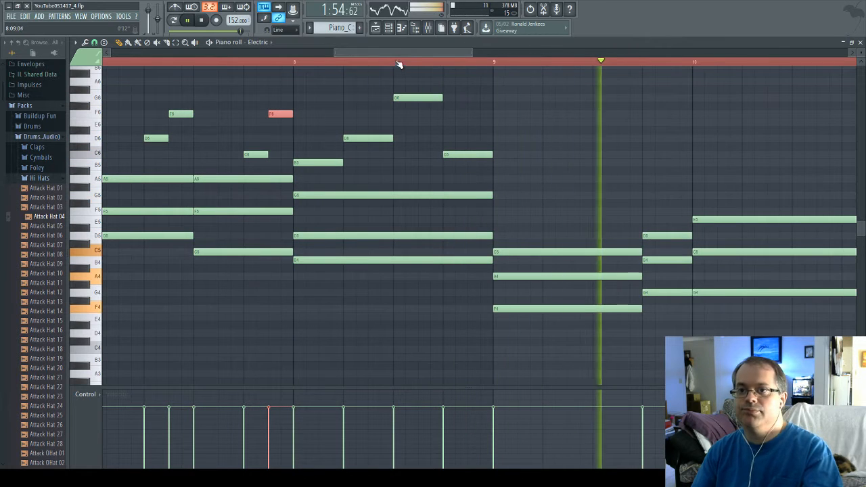
pyautogui.press('space')
# Copy the short E4 eighth note from the end of bar 1 to the ends of bars 9 and 11
pyautogui.moveTo(400, 54); pyautogui.dragTo(120, 64)
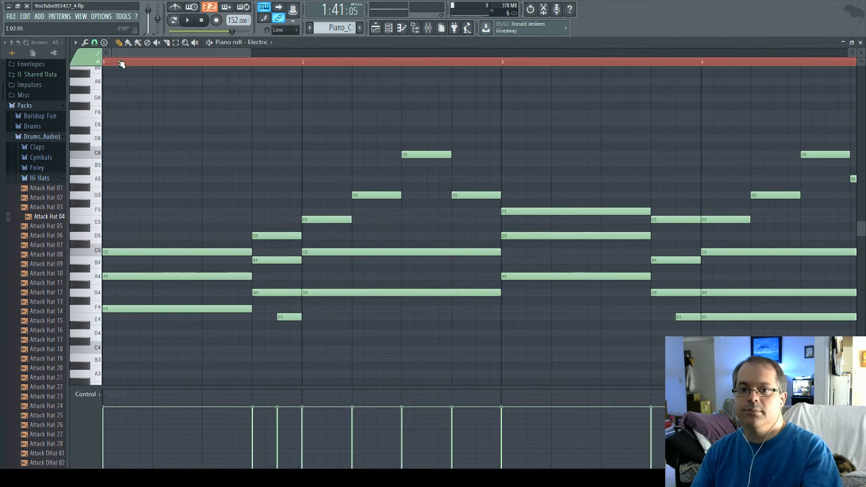
pyautogui.click(285, 317)
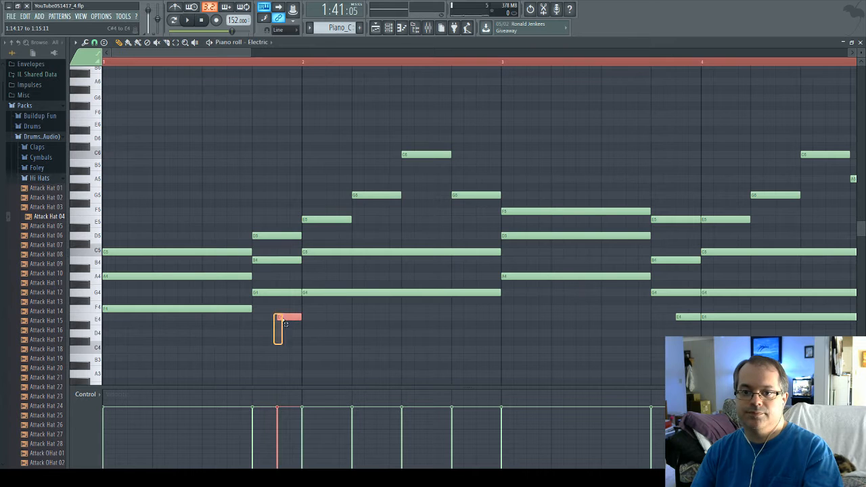
pyautogui.moveTo(285, 317); pyautogui.dragTo(704, 316)
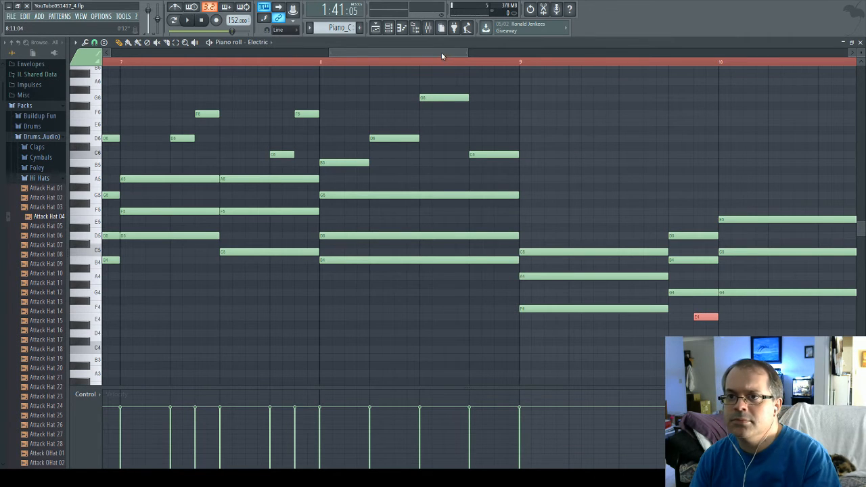
pyautogui.moveTo(441, 52); pyautogui.dragTo(197, 58)
pyautogui.moveTo(205, 54); pyautogui.dragTo(482, 53)
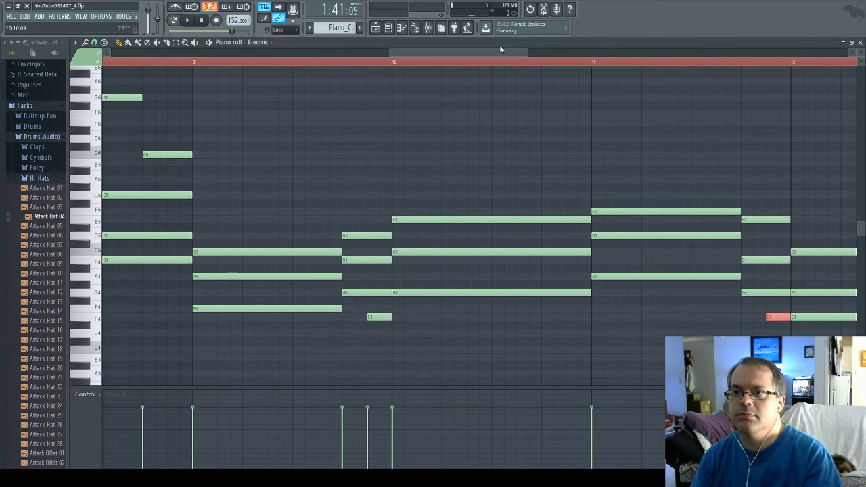
# Select all the melody notes in bars 2 through 8, leaving the chord notes below them unselected
pyautogui.moveTo(500, 49); pyautogui.dragTo(117, 94)
pyautogui.moveTo(317, 118); pyautogui.dragTo(474, 237)
pyautogui.moveTo(218, 54); pyautogui.dragTo(239, 54)
pyautogui.moveTo(598, 128); pyautogui.dragTo(757, 233)
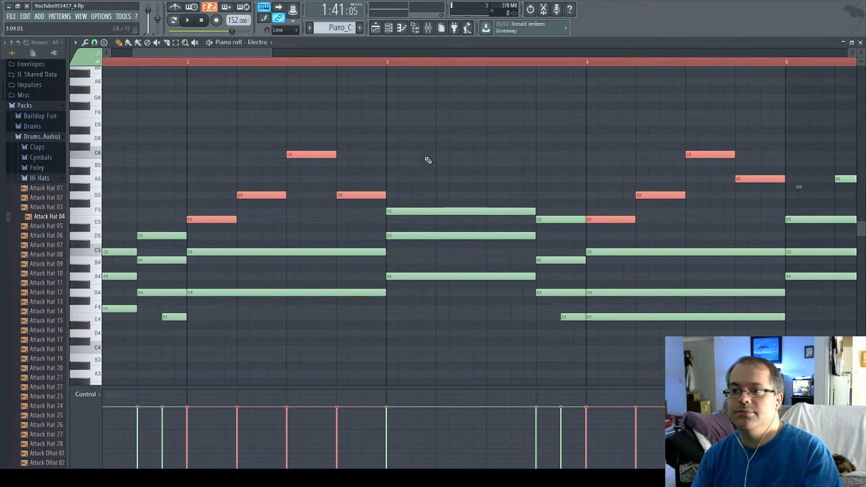
pyautogui.moveTo(245, 53); pyautogui.dragTo(356, 49)
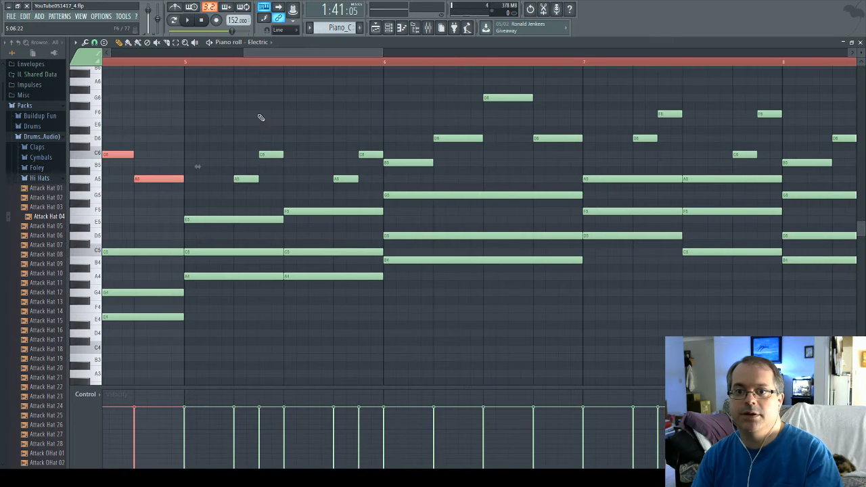
pyautogui.moveTo(228, 127)
pyautogui.mouseDown()
pyautogui.moveTo(318, 187)
pyautogui.moveTo(386, 186)
pyautogui.mouseUp()
pyautogui.moveTo(408, 79); pyautogui.dragTo(568, 173)
pyautogui.moveTo(609, 86); pyautogui.dragTo(772, 170)
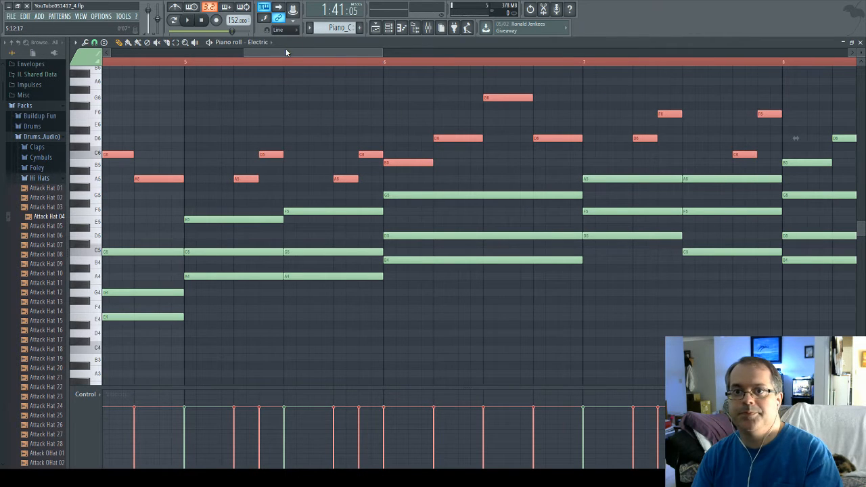
pyautogui.moveTo(286, 52); pyautogui.dragTo(373, 51)
pyautogui.moveTo(333, 93); pyautogui.dragTo(511, 185)
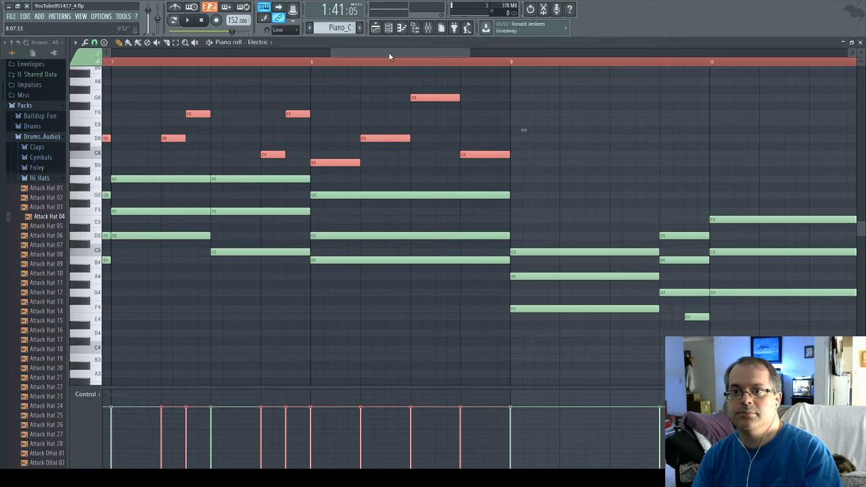
pyautogui.moveTo(393, 54); pyautogui.dragTo(166, 58)
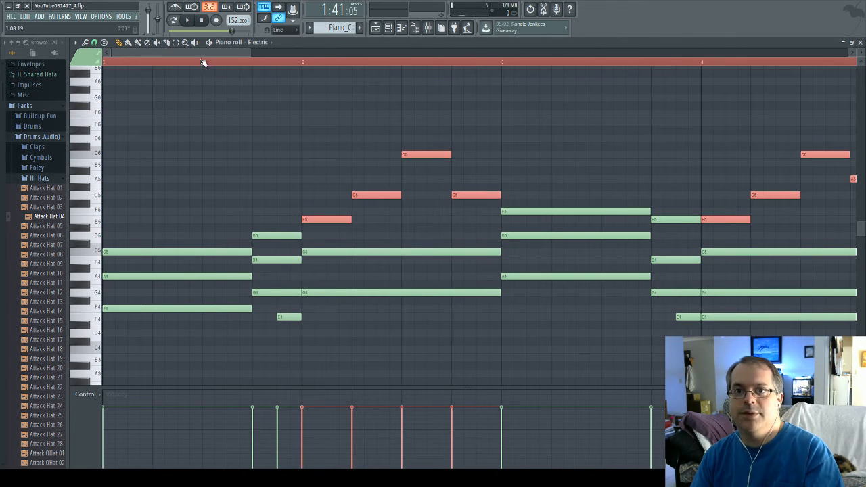
# Try a copy of the selected melody starting at bar 10 and compare it with the playlist arrangement
pyautogui.click(852, 43)
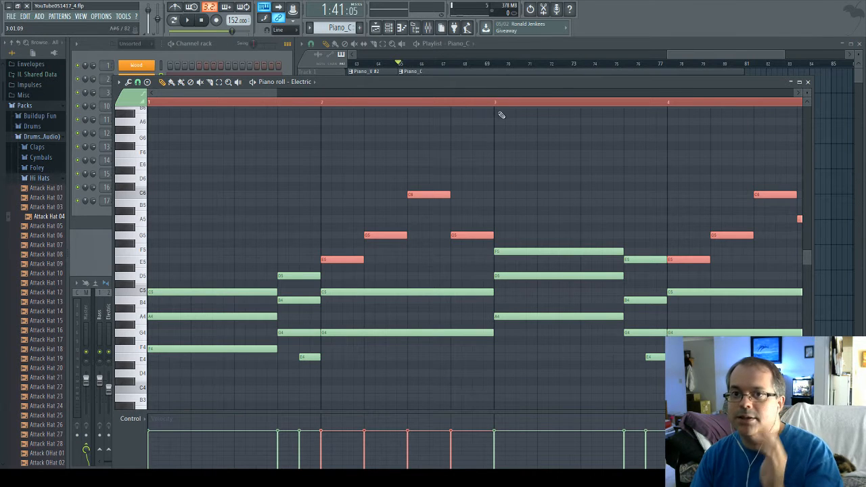
pyautogui.moveTo(499, 83); pyautogui.dragTo(526, 53)
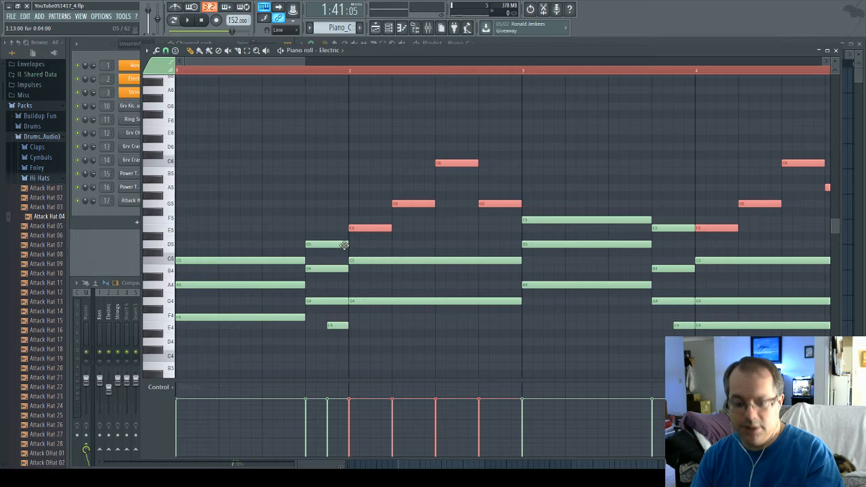
pyautogui.moveTo(357, 230); pyautogui.dragTo(477, 249)
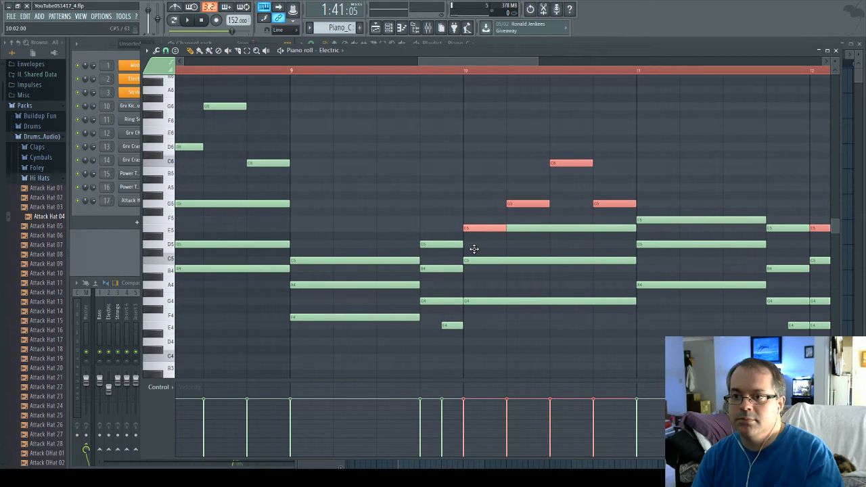
pyautogui.moveTo(483, 61); pyautogui.dragTo(444, 68)
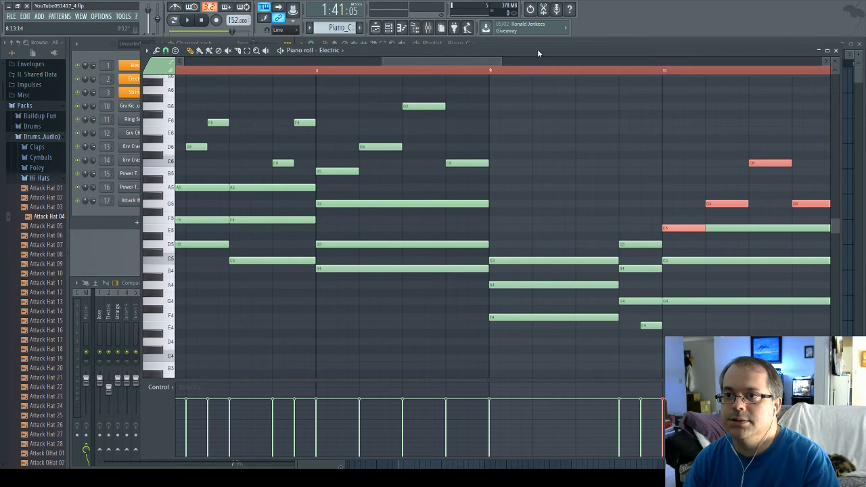
pyautogui.moveTo(538, 49); pyautogui.dragTo(536, 323)
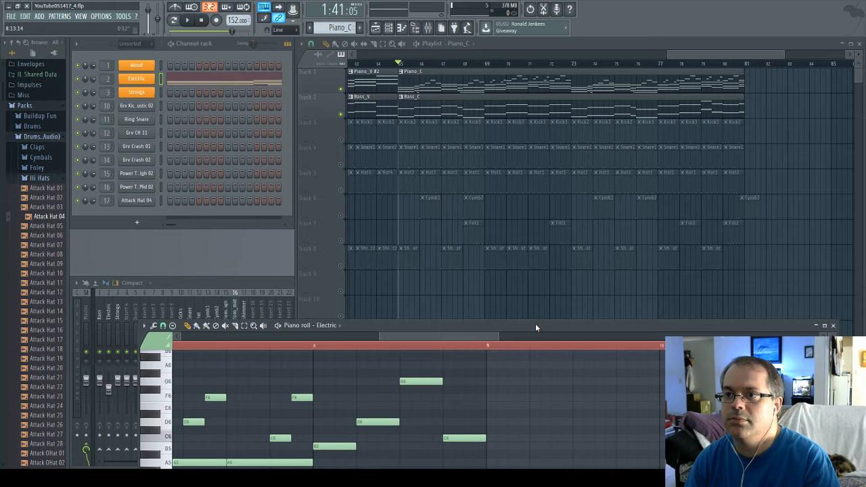
pyautogui.moveTo(535, 323); pyautogui.dragTo(510, 81)
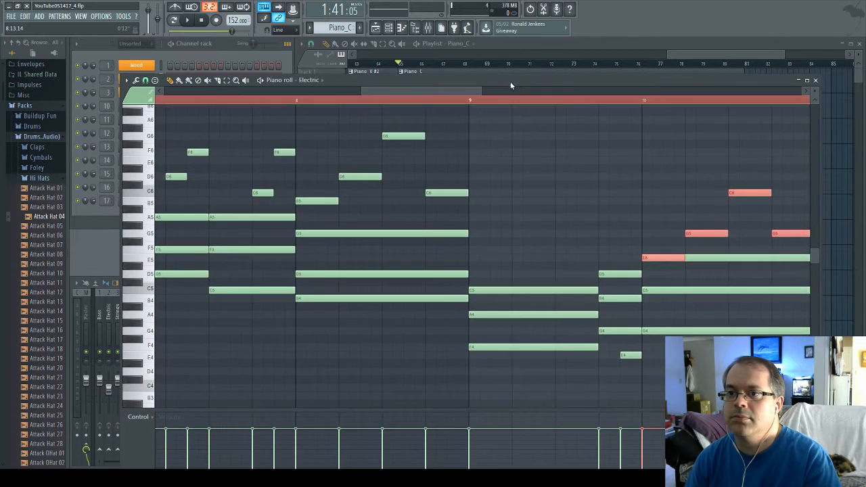
pyautogui.moveTo(449, 91); pyautogui.dragTo(200, 108)
pyautogui.press('space')
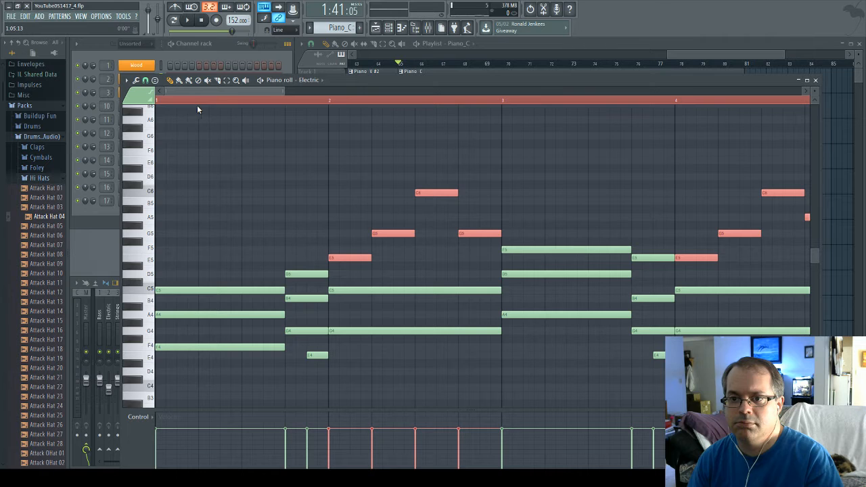
# Copy the selected melody to start at bar 10, and delete the sustained E5 chord note in that bar
pyautogui.moveTo(197, 105); pyautogui.dragTo(223, 101)
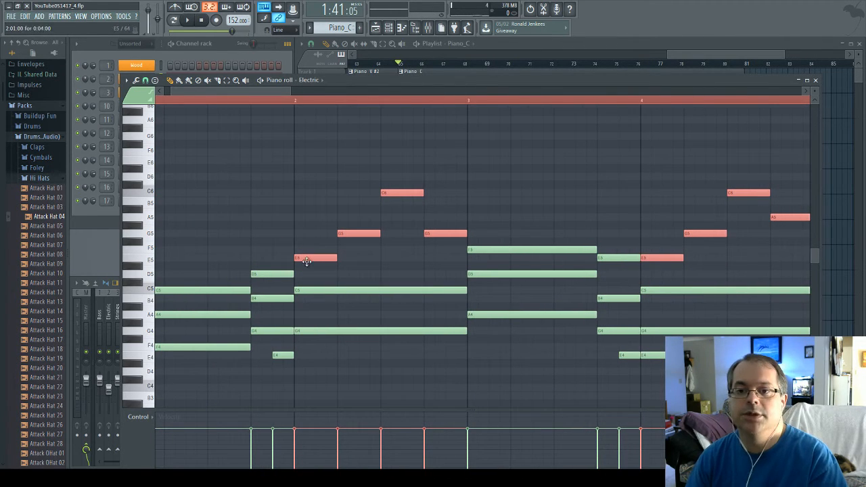
pyautogui.moveTo(309, 258); pyautogui.dragTo(475, 256)
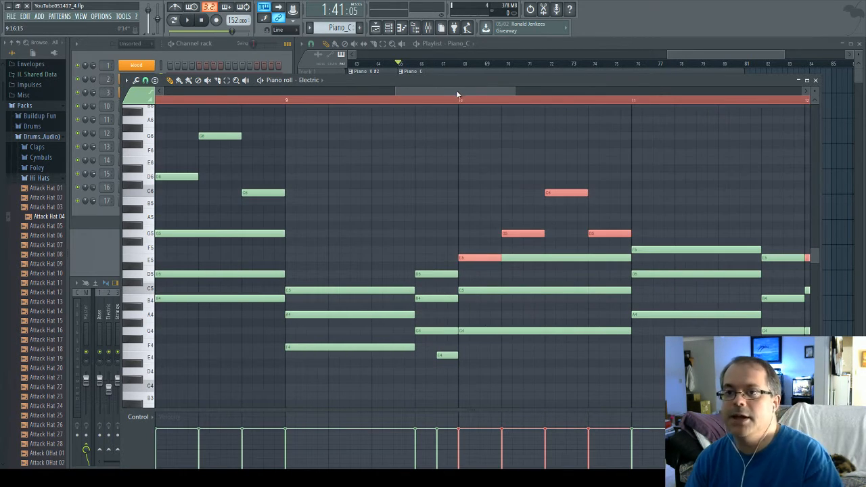
pyautogui.moveTo(456, 90); pyautogui.dragTo(482, 90)
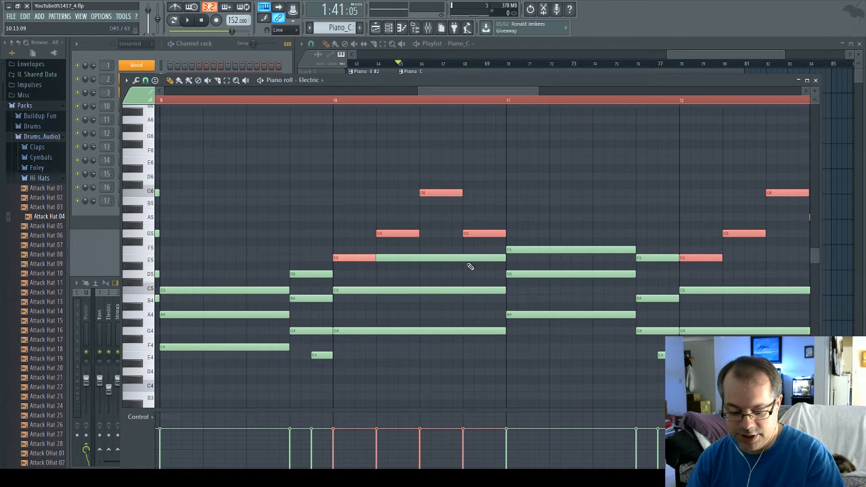
pyautogui.click(466, 269)
pyautogui.rightClick(478, 256)
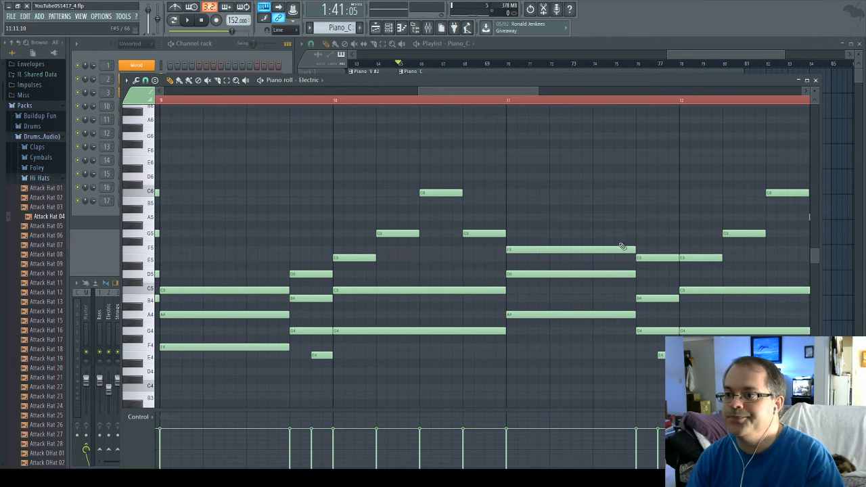
# Replace the C6 melody note on bar 16's beat 4 with an eighth-note pair of F6 and D6
pyautogui.moveTo(485, 91); pyautogui.dragTo(511, 93)
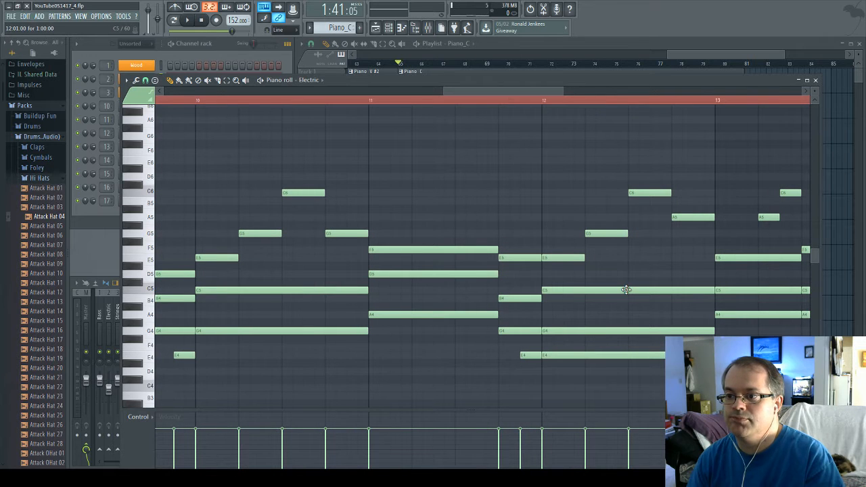
pyautogui.moveTo(506, 91); pyautogui.dragTo(634, 70)
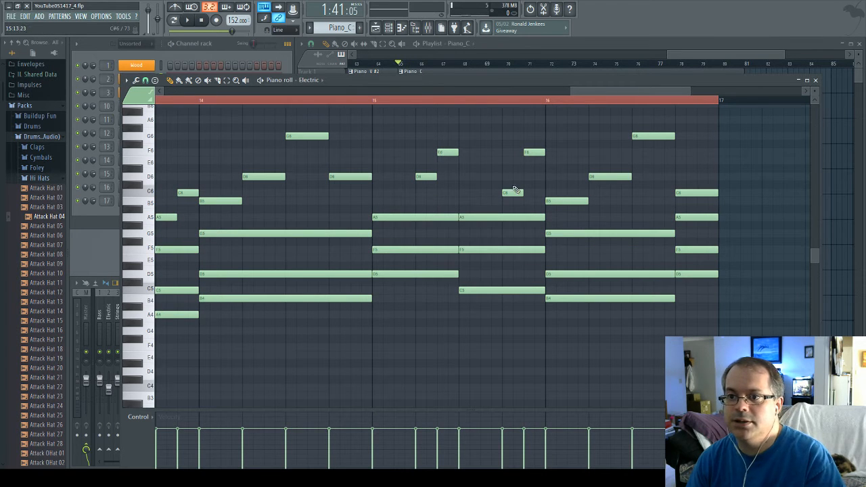
pyautogui.moveTo(600, 92); pyautogui.dragTo(630, 110)
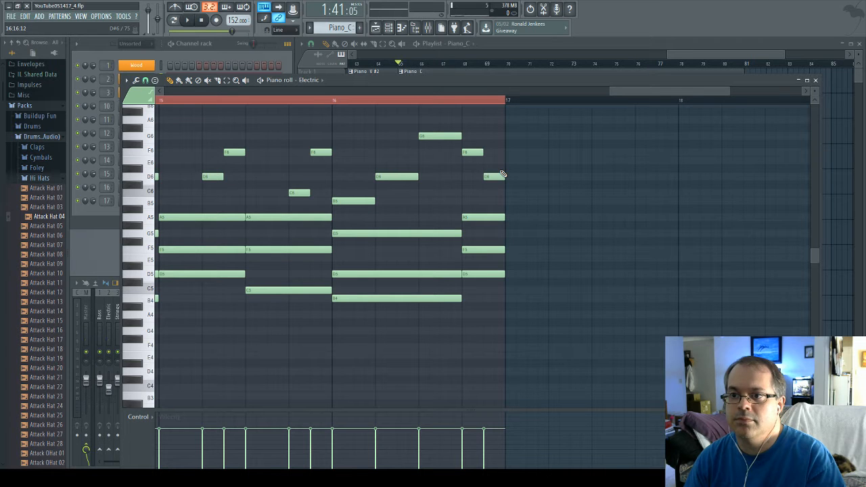
# Return to the playlist, re-enable all the muted tracks and play the full arrangement from bar 65
pyautogui.moveTo(641, 90); pyautogui.dragTo(178, 92)
pyautogui.click(816, 80)
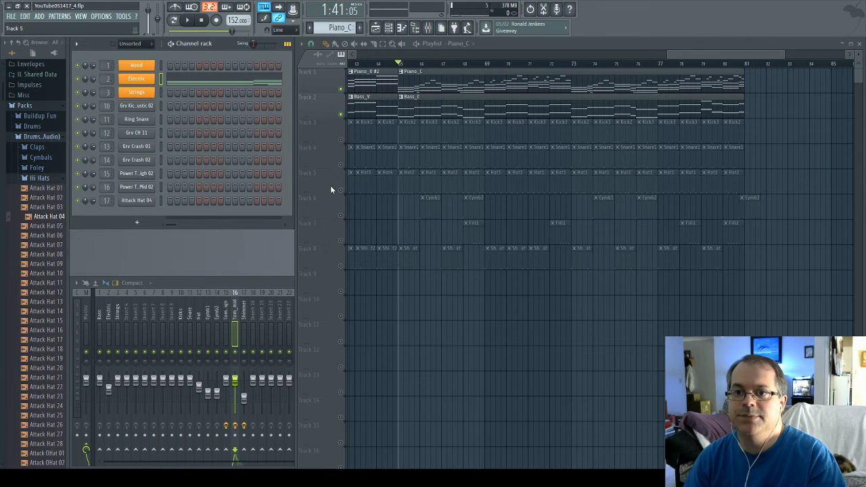
pyautogui.click(343, 116)
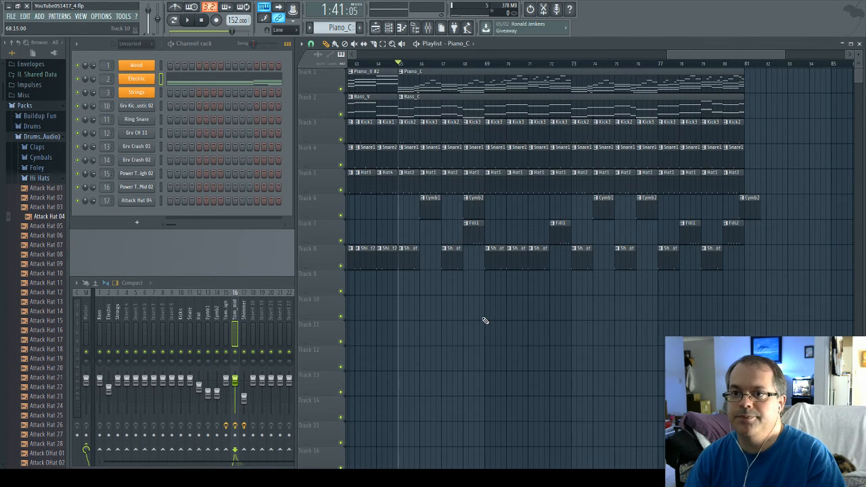
pyautogui.press('space')
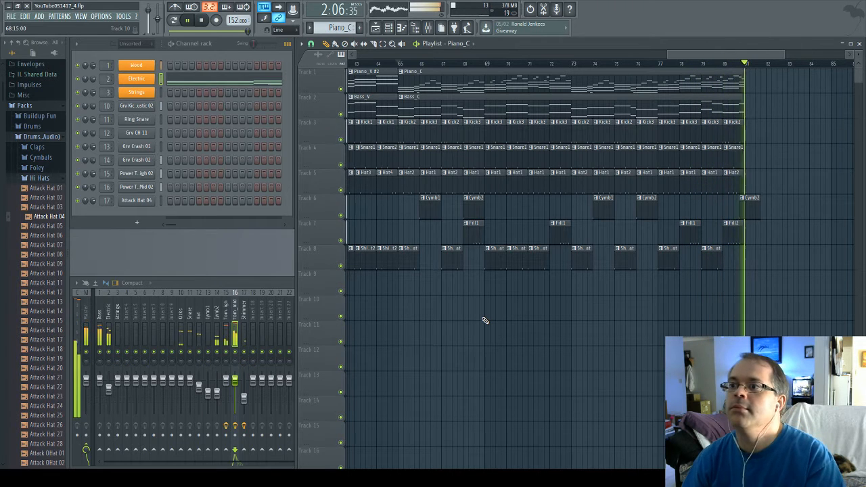
pyautogui.press('space')
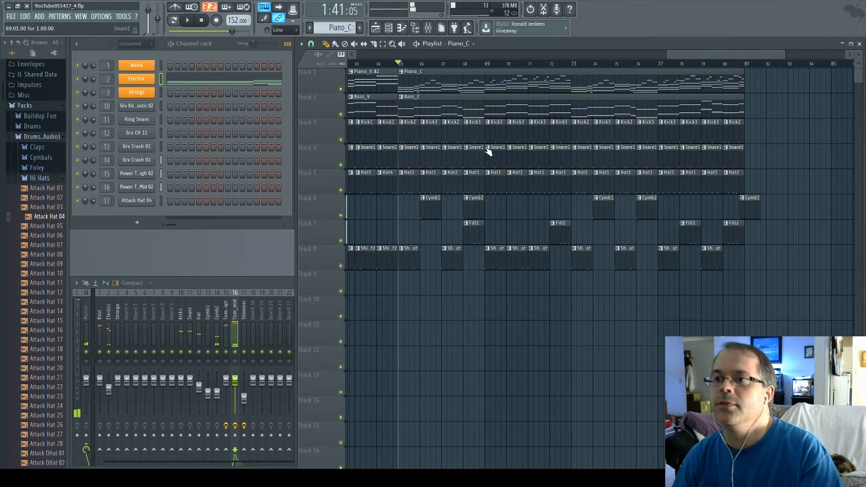
# Try C7 as the last melody note of Piano_C's bar 8 and play the arrangement from bar 71
pyautogui.doubleClick(557, 92)
pyautogui.scroll(2, 236, 230)
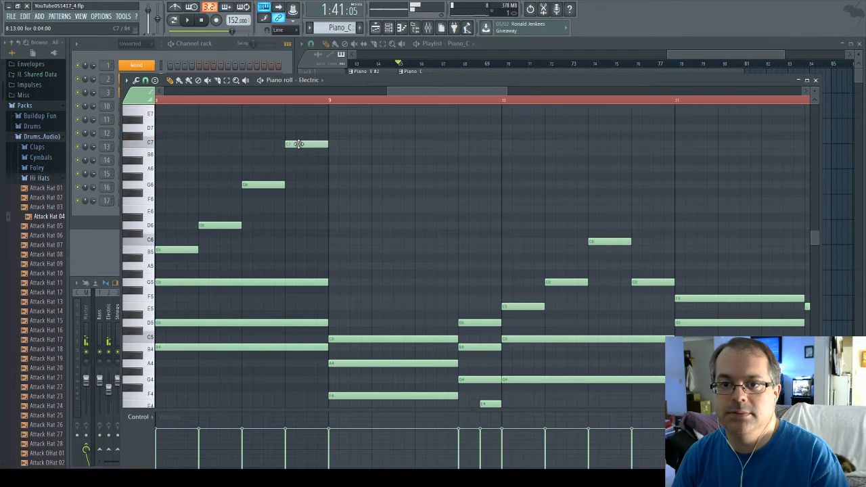
pyautogui.click(815, 81)
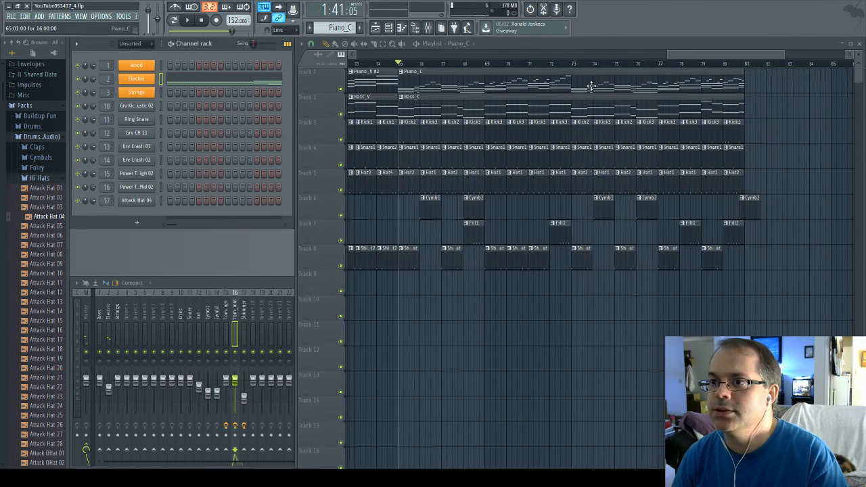
pyautogui.click(532, 64)
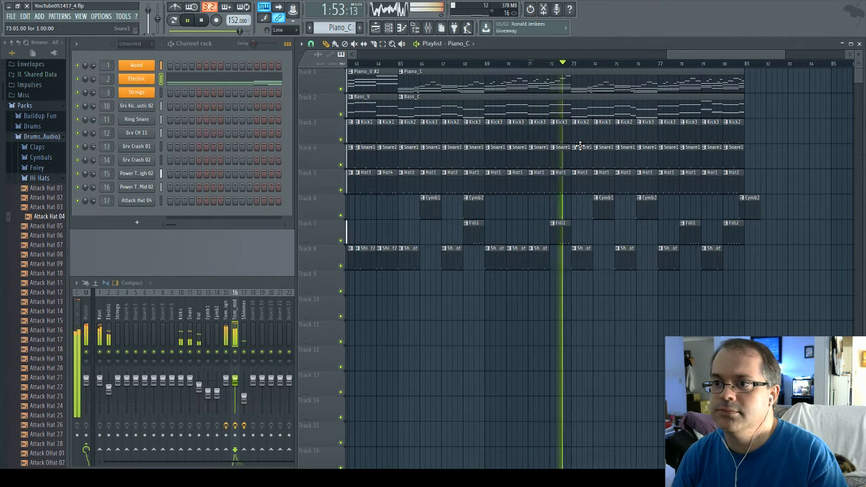
pyautogui.press('space')
# Lower the last melody note of Piano_C's bar 8 to F6
pyautogui.press('F7')
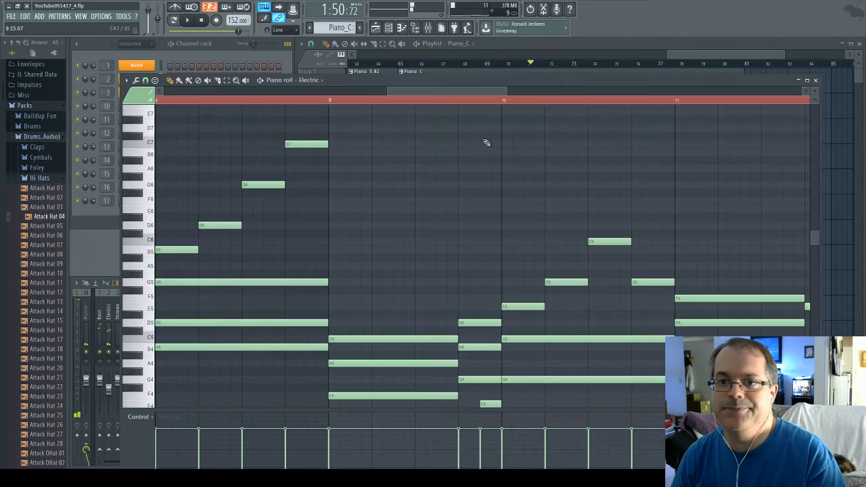
pyautogui.moveTo(311, 145); pyautogui.dragTo(316, 201)
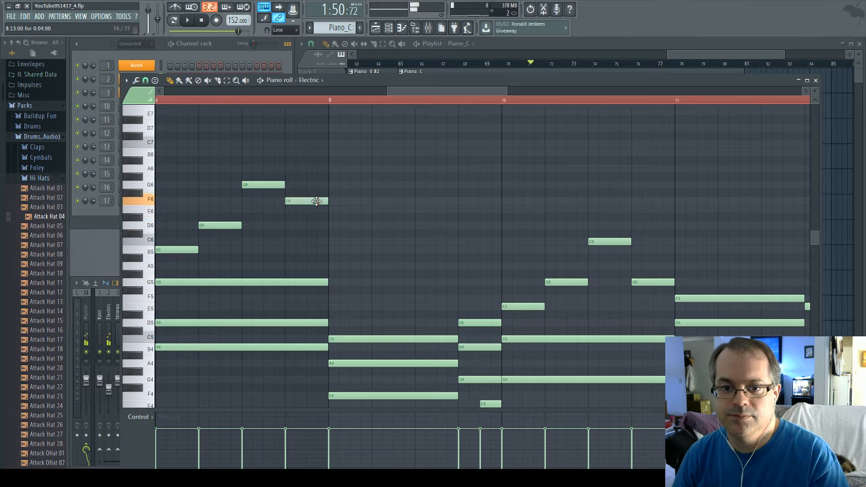
# Play the full arrangement from bar 71 to hear the move from Piano_C's bar 8 into bar 9
pyautogui.press('space')
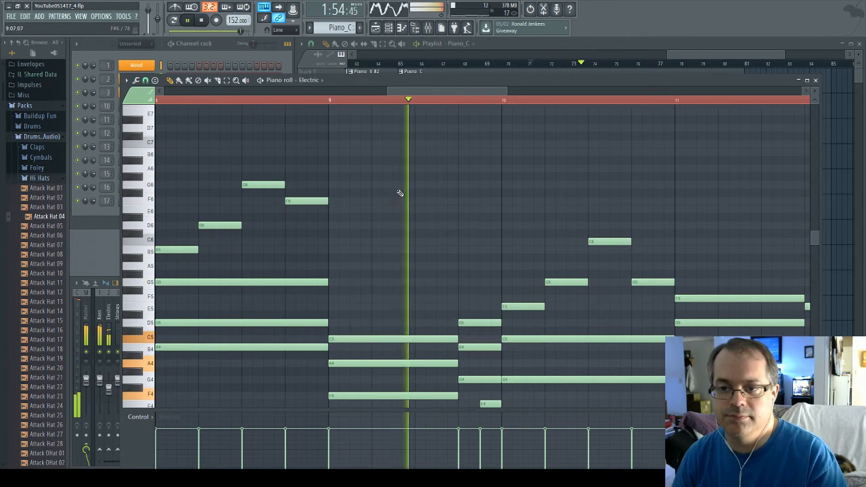
pyautogui.press('space')
pyautogui.moveTo(433, 92); pyautogui.dragTo(408, 95)
pyautogui.scroll(-1, 415, 199)
pyautogui.scroll(-1, 415, 199)
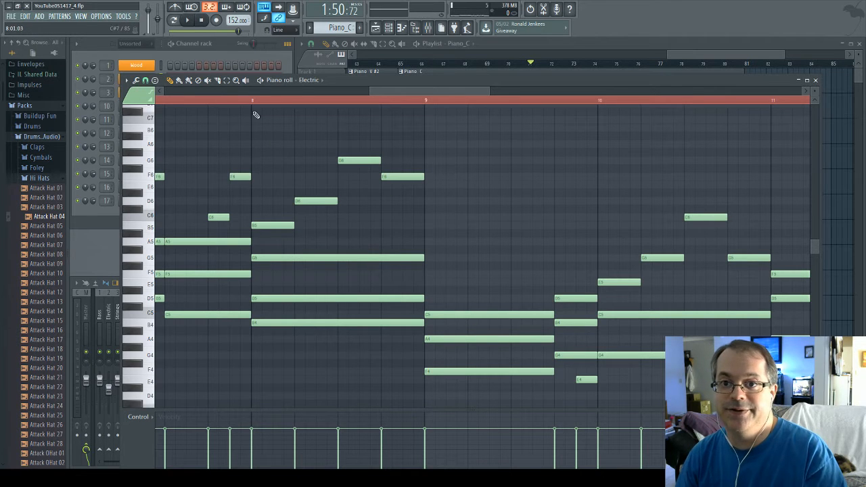
pyautogui.press('space')
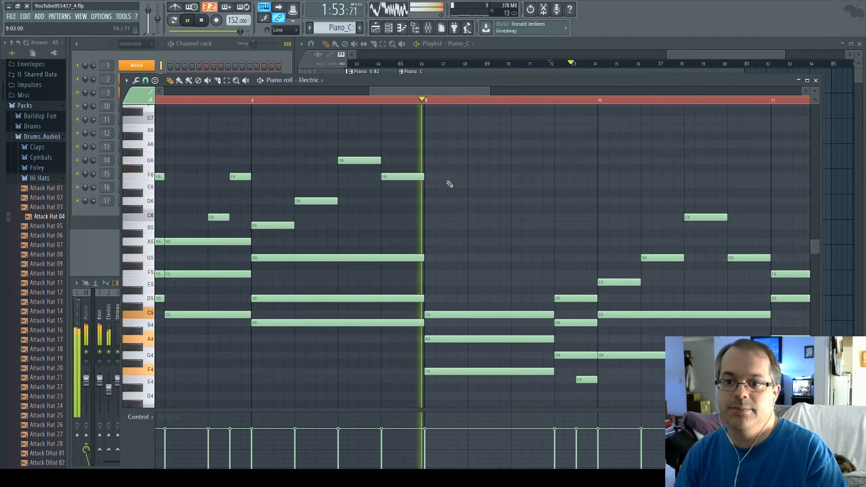
pyautogui.press('space')
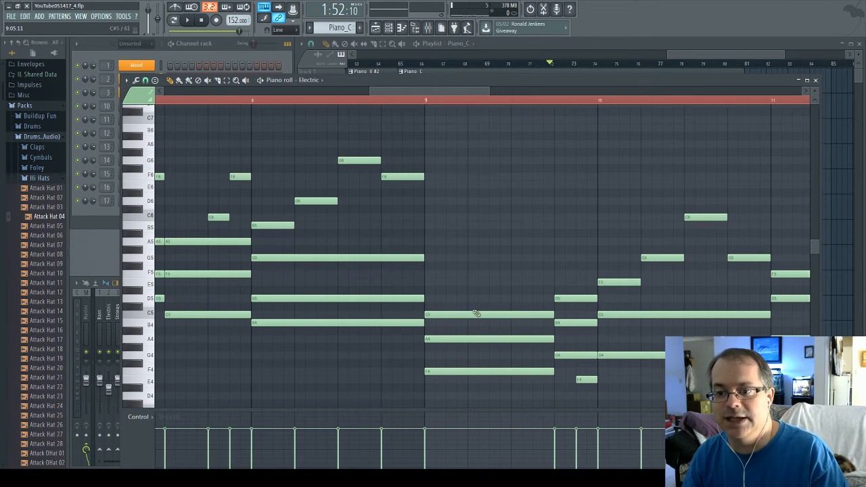
# Try B6 as the last melody note of Piano_C's bar 16 and play the arrangement from bar 79
pyautogui.moveTo(458, 90); pyautogui.dragTo(611, 92)
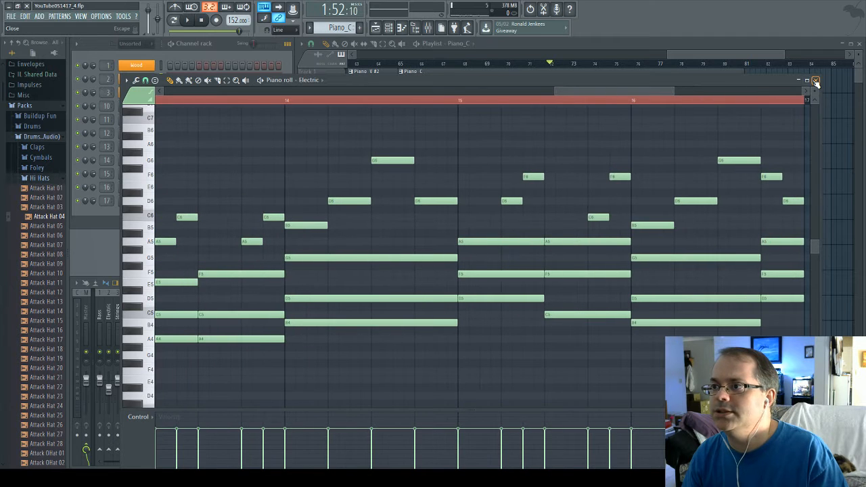
pyautogui.click(816, 80)
pyautogui.doubleClick(737, 81)
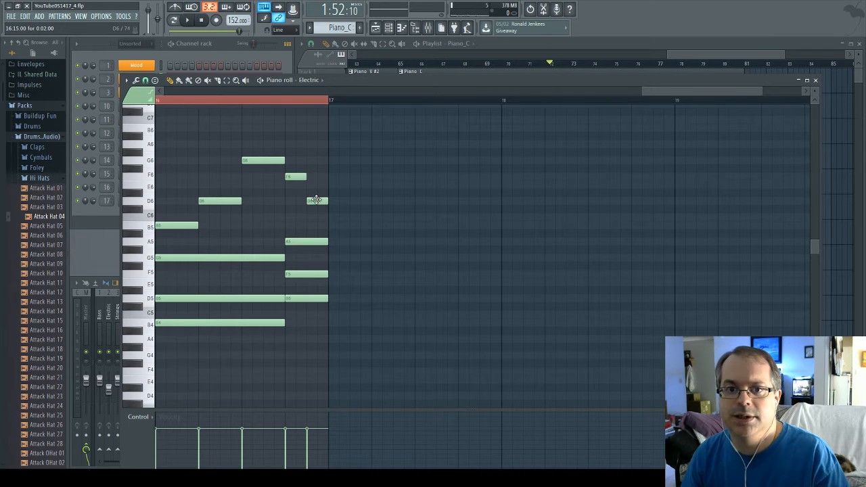
pyautogui.moveTo(316, 200); pyautogui.dragTo(317, 128)
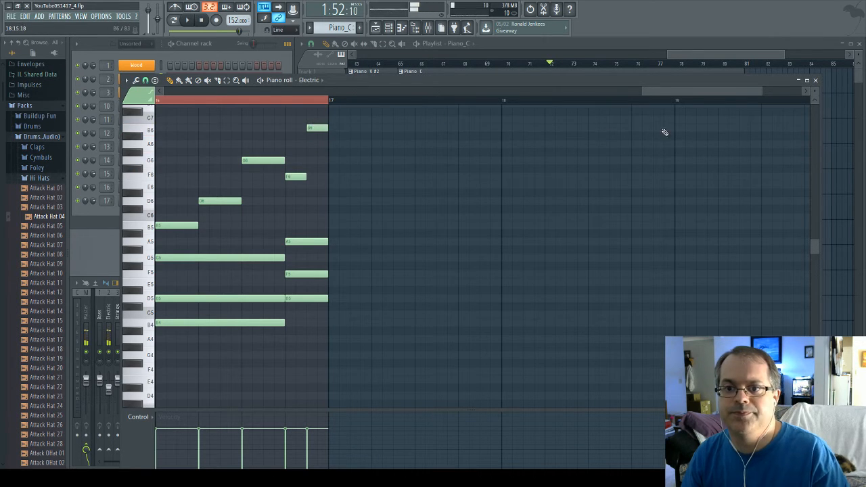
pyautogui.click(816, 80)
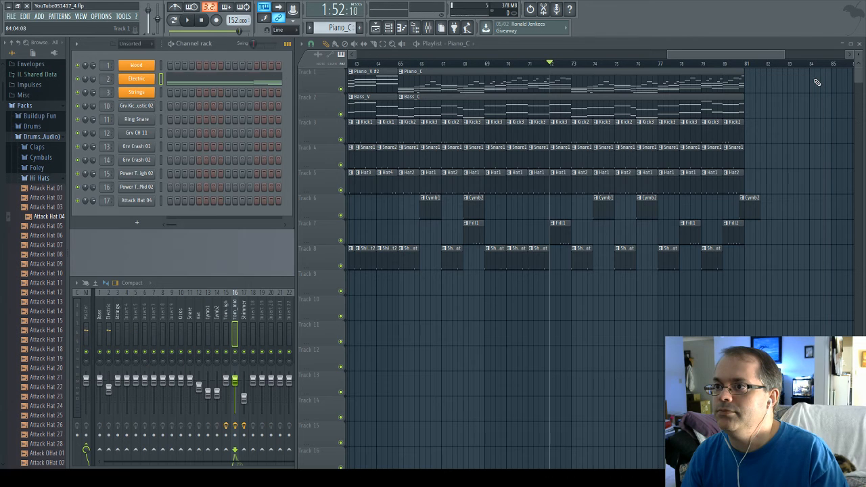
pyautogui.click(702, 63)
pyautogui.press('space')
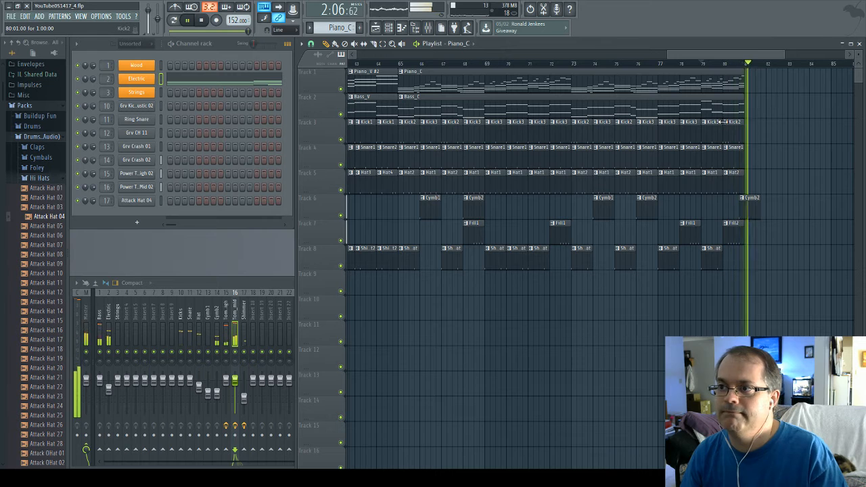
pyautogui.press('space')
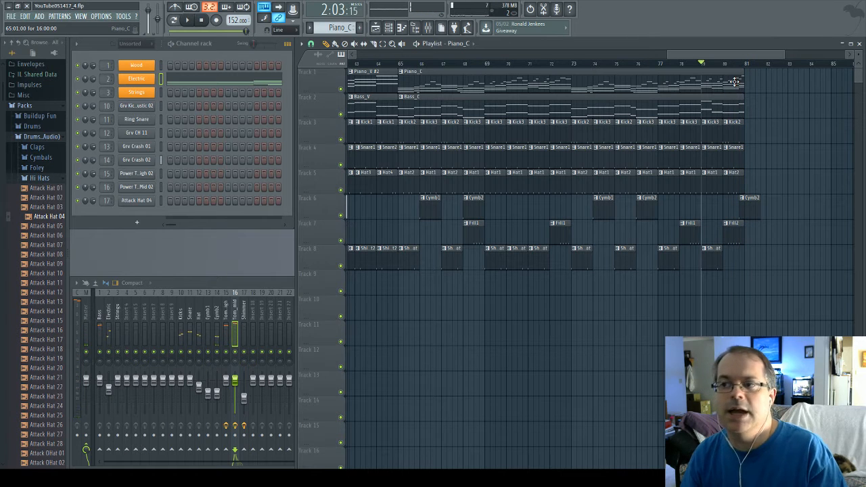
# Replace the closing eighth-note pair in Piano_C's bar 16 with a single quarter-note F6 and play the ending from bar 79
pyautogui.doubleClick(734, 81)
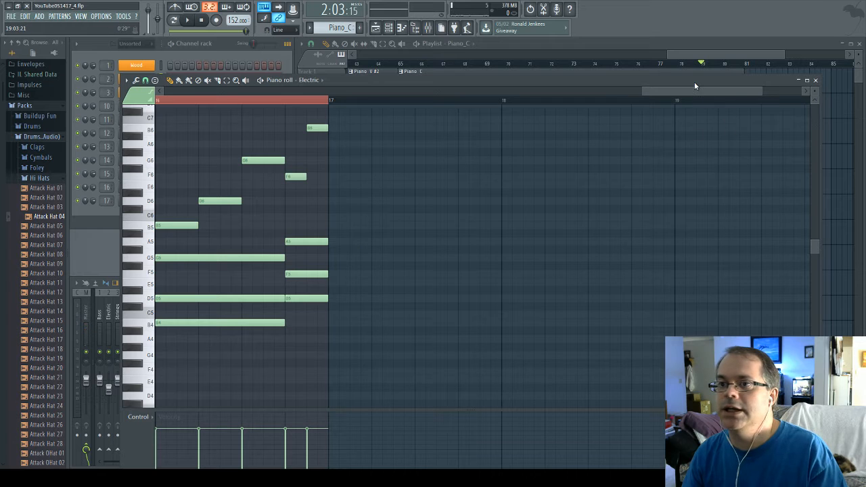
pyautogui.rightClick(310, 129)
pyautogui.click(816, 81)
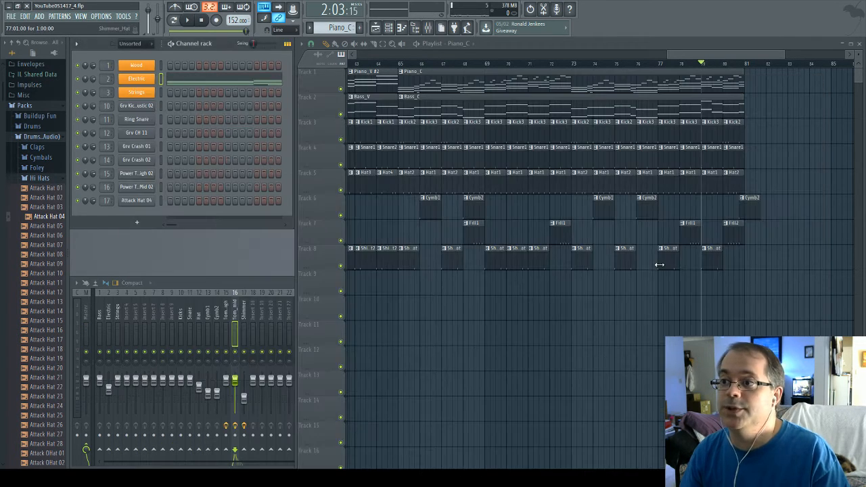
pyautogui.press('space')
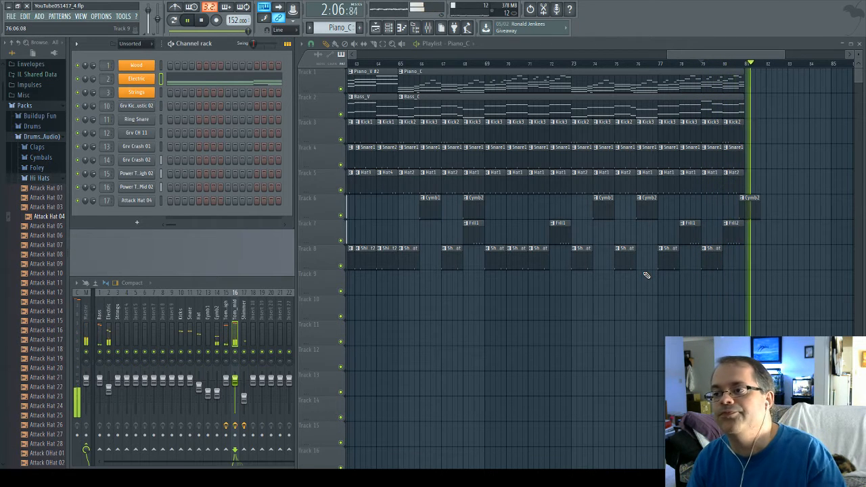
pyautogui.press('space')
pyautogui.doubleClick(740, 87)
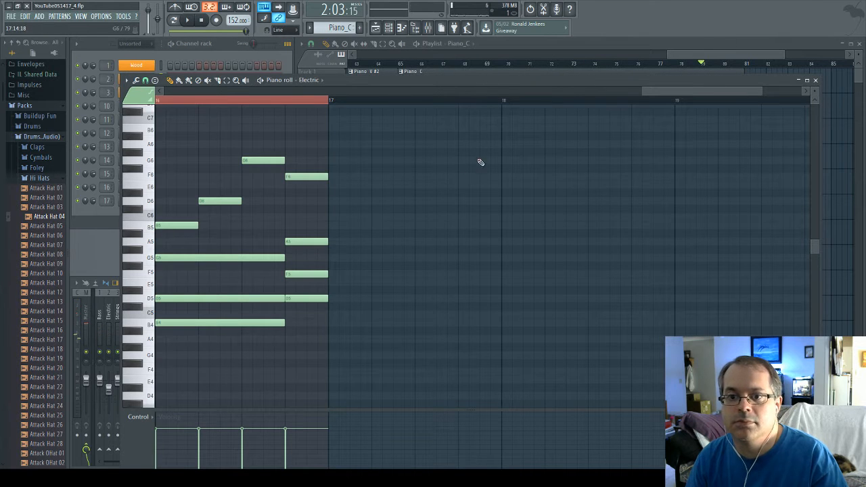
pyautogui.click(816, 81)
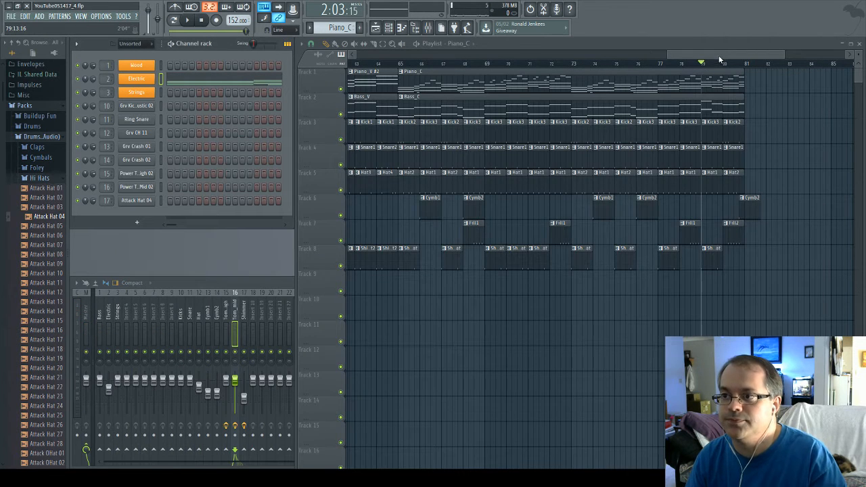
# Make the Piano_C clip at bar 33 a unique pattern and open its Electric notes in the piano roll
pyautogui.moveTo(722, 56); pyautogui.dragTo(553, 51)
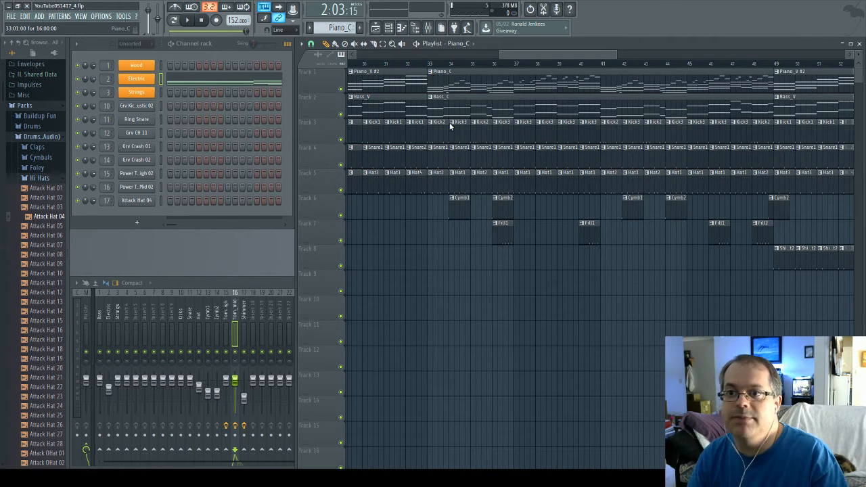
pyautogui.doubleClick(438, 86)
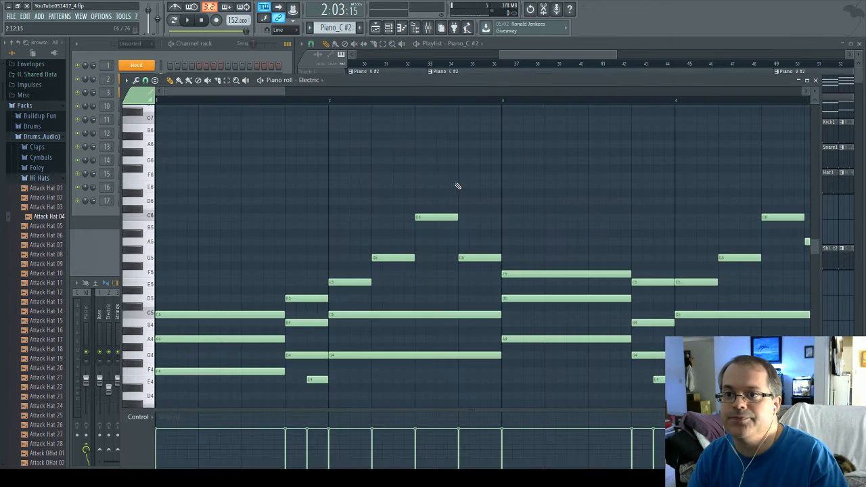
pyautogui.doubleClick(394, 82)
pyautogui.scroll(-3, 373, 175)
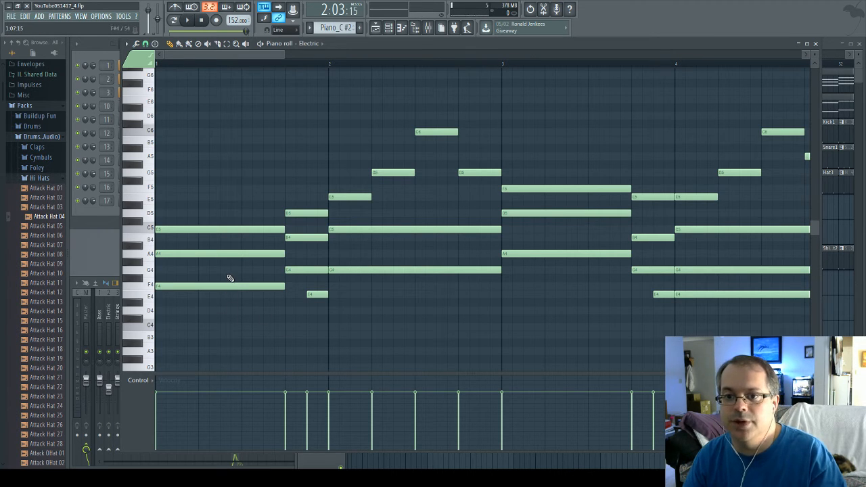
pyautogui.doubleClick(590, 43)
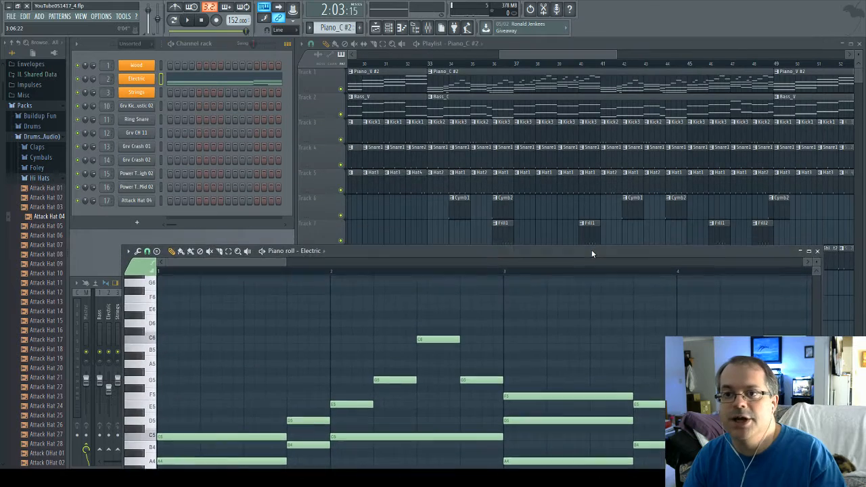
pyautogui.moveTo(592, 254); pyautogui.dragTo(578, 87)
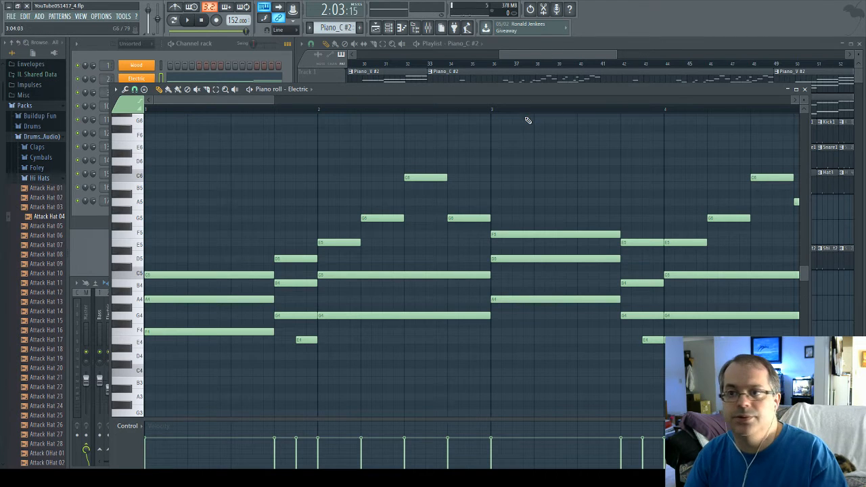
# Play the arrangement from bar 33 while following the unique clip's opening chords in the piano roll
pyautogui.click(432, 68)
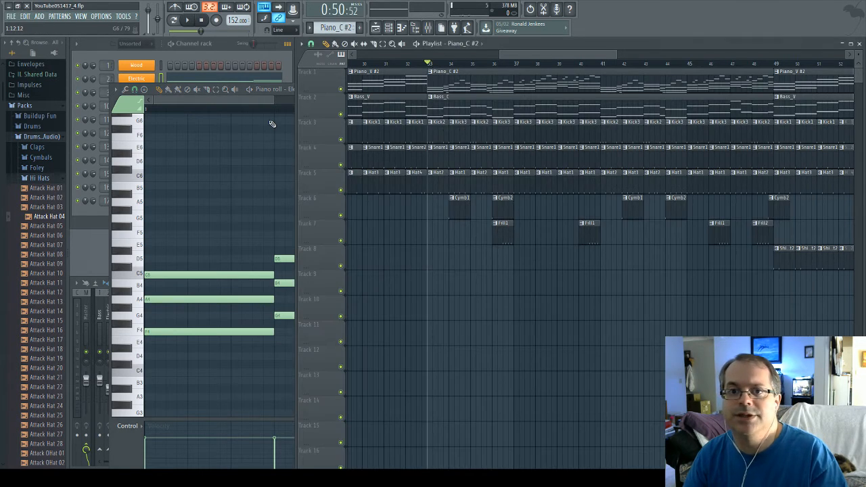
pyautogui.press('space')
pyautogui.click(244, 104)
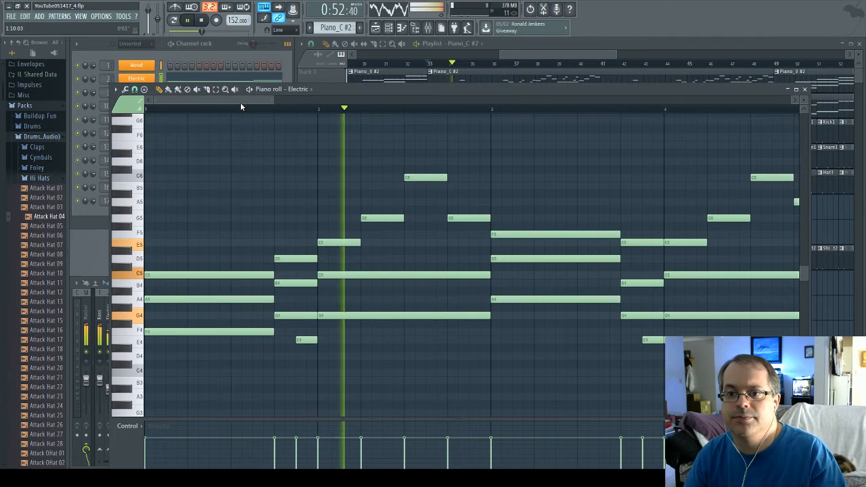
pyautogui.press('space')
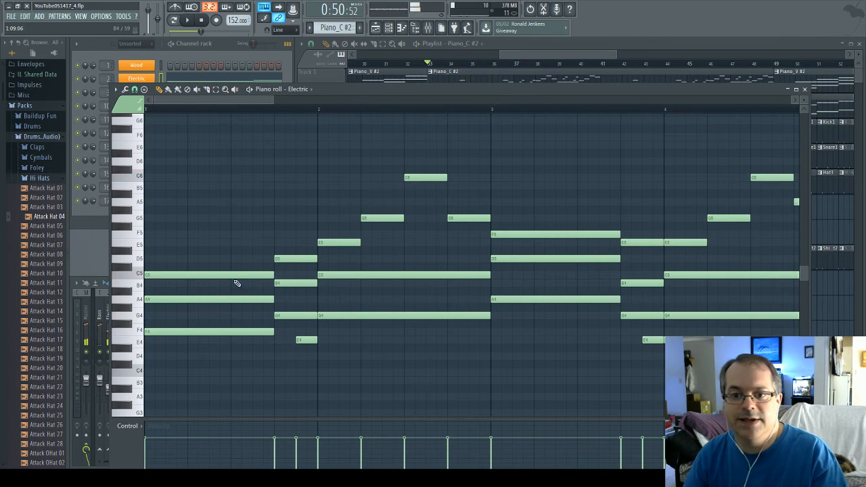
# Thin the chords in bars 1 to 4 of Piano_C #2 by deleting their middle notes: A4, B4, C5, D5, B4 and C5
pyautogui.rightClick(240, 302)
pyautogui.rightClick(287, 284)
pyautogui.rightClick(341, 276)
pyautogui.press('space')
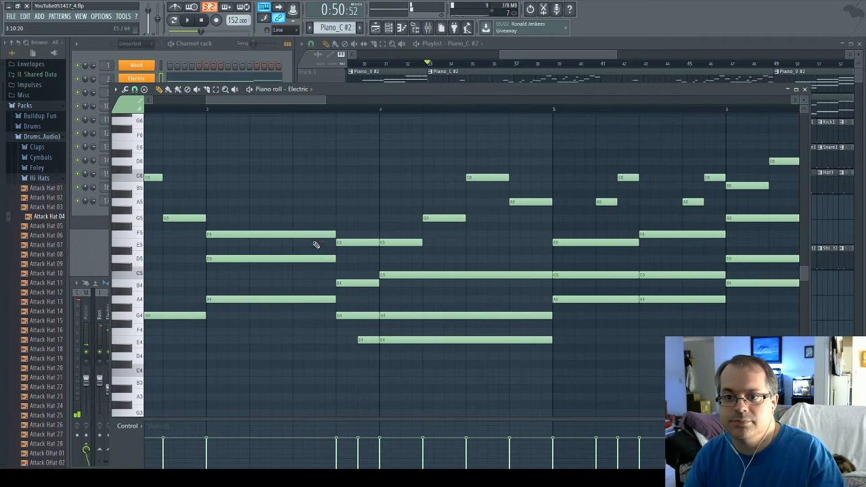
pyautogui.rightClick(308, 259)
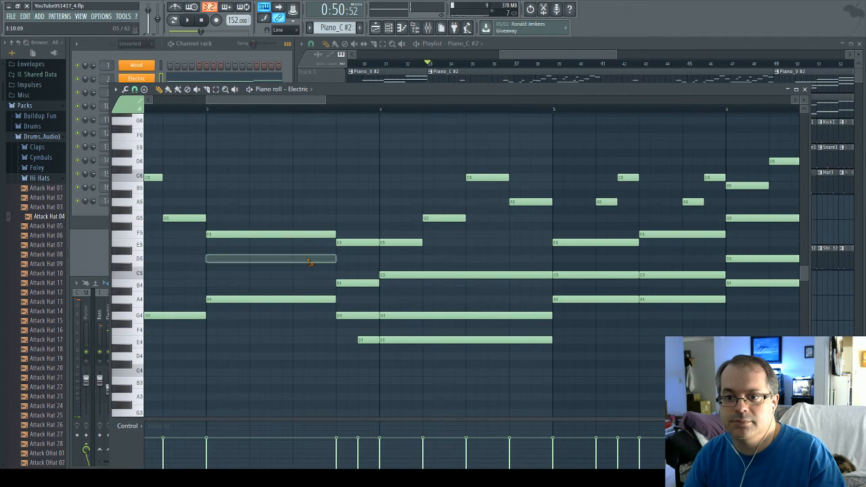
pyautogui.rightClick(349, 282)
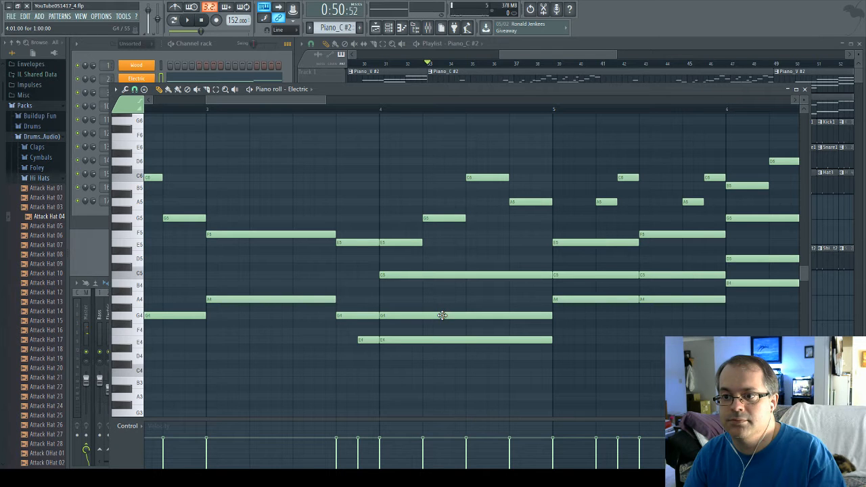
pyautogui.rightClick(451, 274)
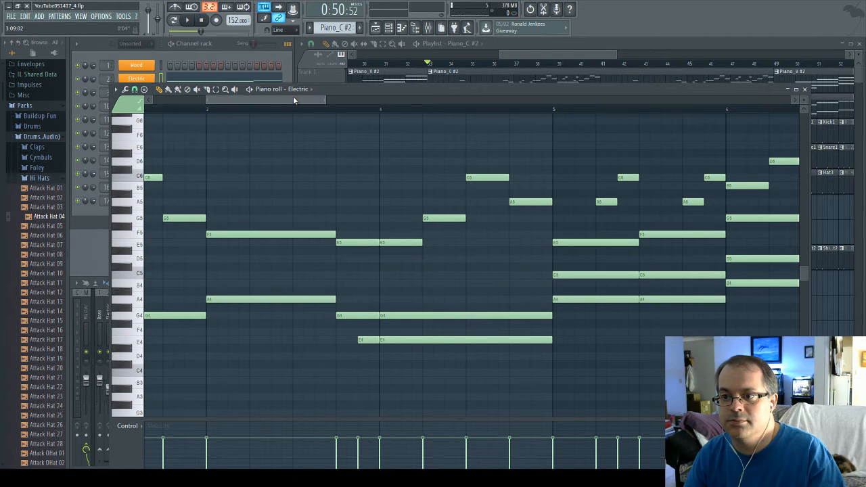
# Delete the middle chord notes in bars 5 to 8 of Piano_C #2: both C5, the D5, both F5 and bar 8's D5
pyautogui.moveTo(293, 99); pyautogui.dragTo(324, 97)
pyautogui.press('space')
pyautogui.press('space')
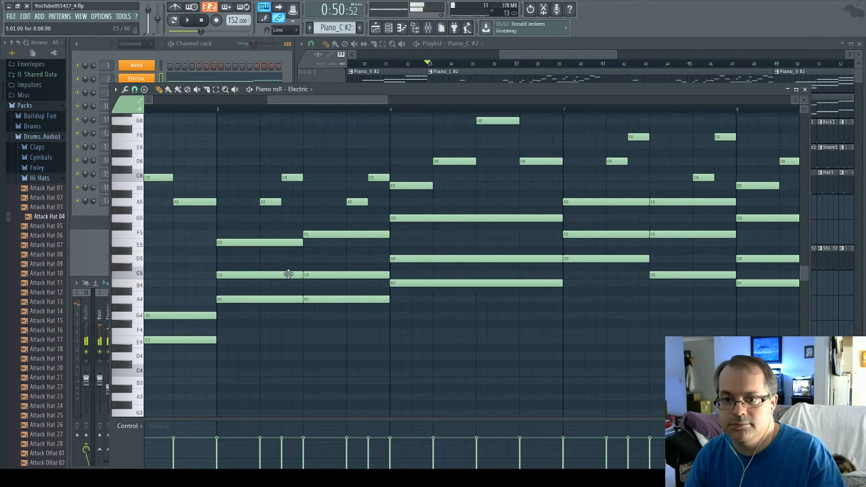
pyautogui.rightClick(298, 275)
pyautogui.rightClick(342, 275)
pyautogui.rightClick(450, 259)
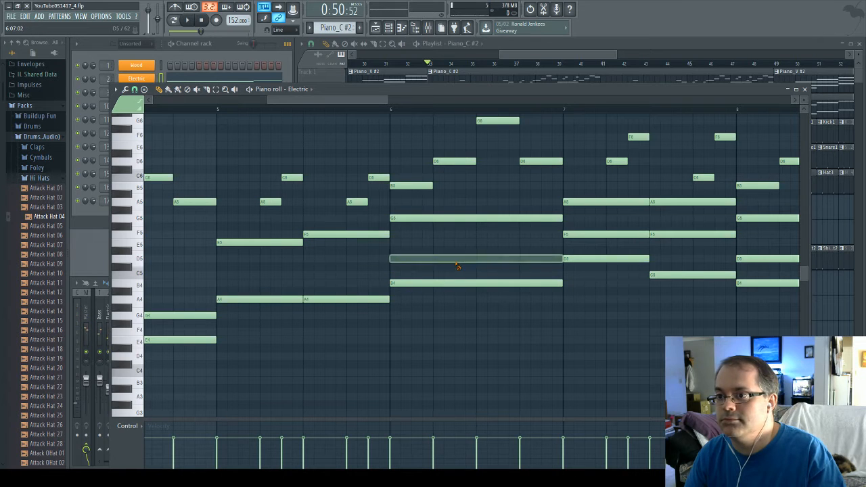
pyautogui.rightClick(576, 234)
pyautogui.rightClick(665, 235)
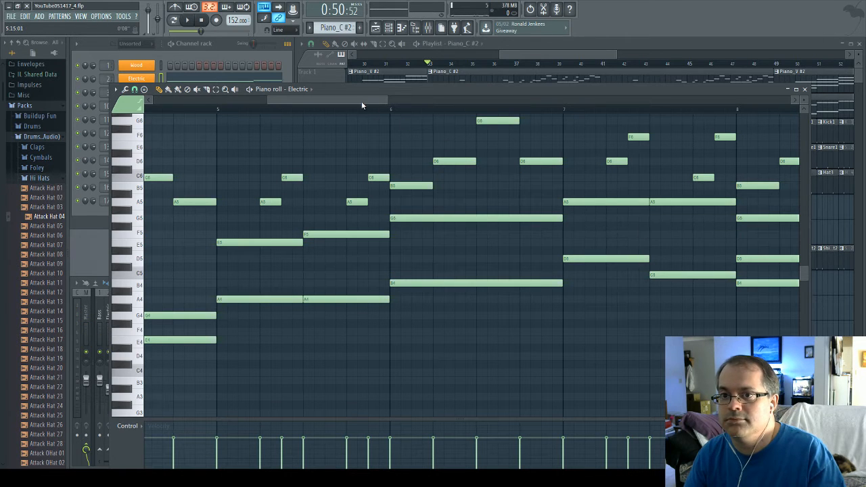
pyautogui.moveTo(327, 100); pyautogui.dragTo(389, 102)
pyautogui.rightClick(422, 259)
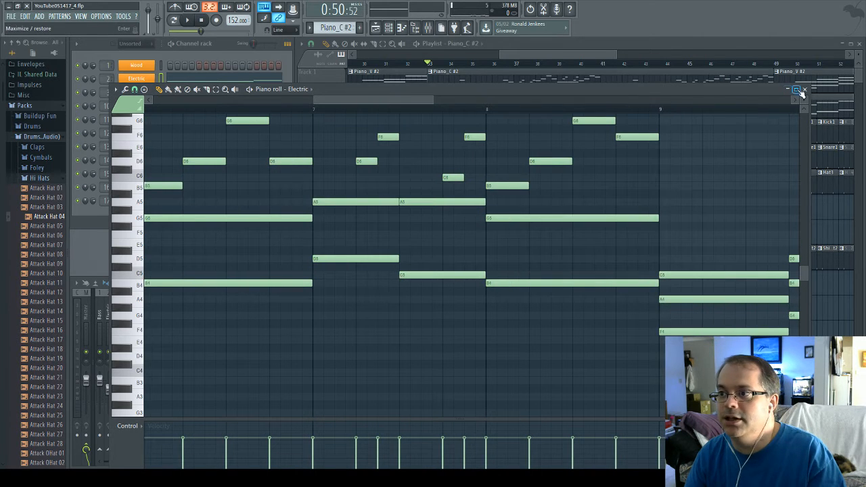
# Return to the playlist, play the arrangement from bar 33 and look over the sections up to bar 65
pyautogui.click(804, 88)
pyautogui.press('space')
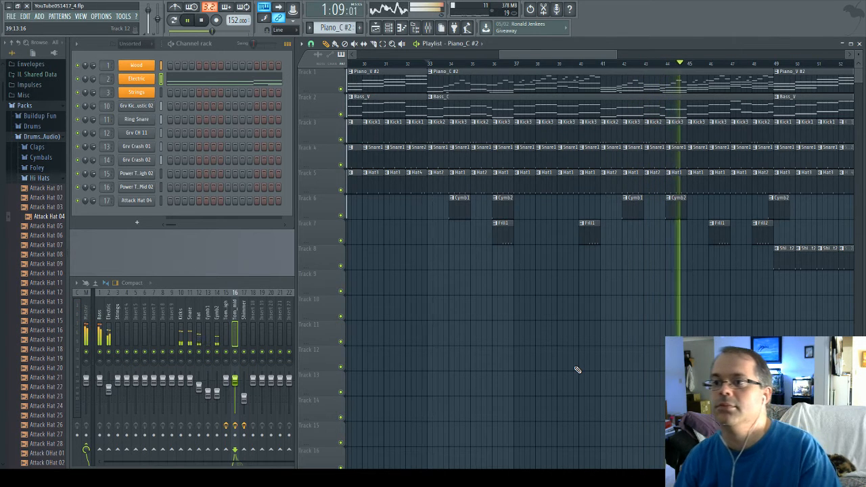
pyautogui.press('space')
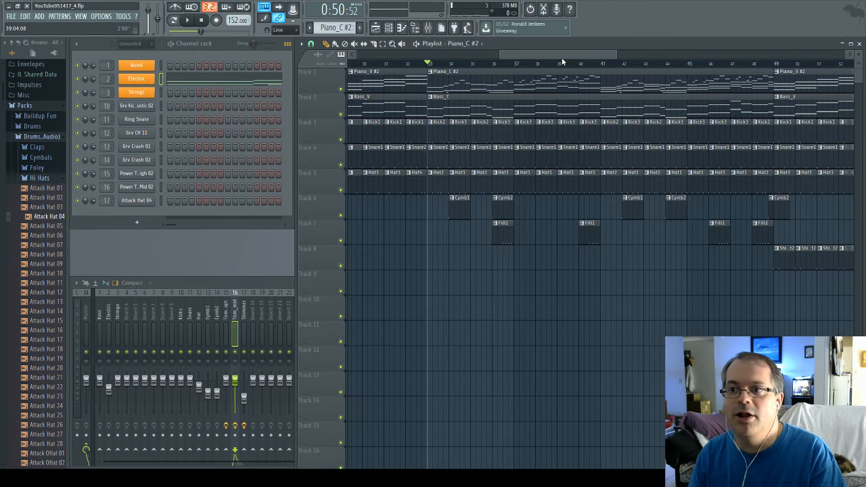
pyautogui.moveTo(562, 58); pyautogui.dragTo(598, 48)
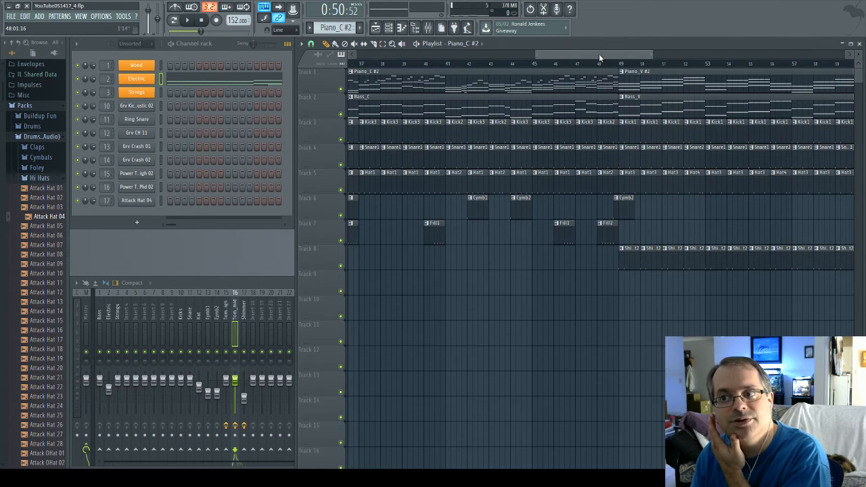
pyautogui.moveTo(599, 54); pyautogui.dragTo(647, 48)
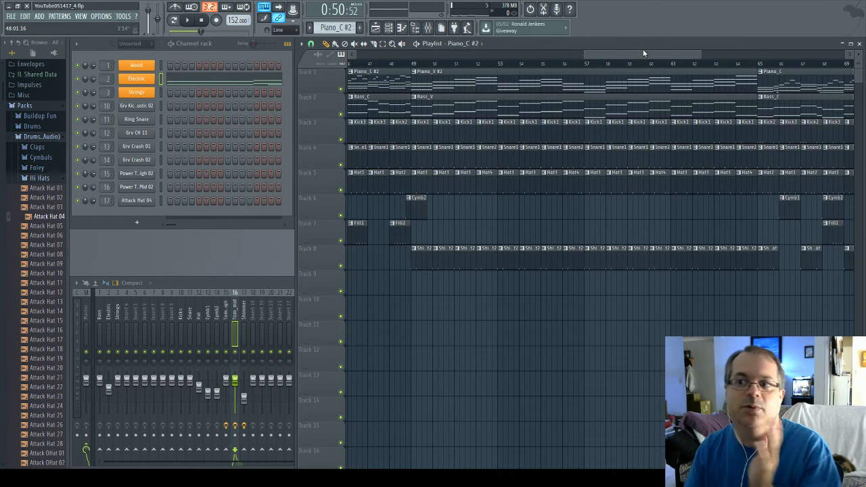
# Look over the playlist sections from bar 46 to the end of the arrangement and place the playhead around bar 60
pyautogui.moveTo(644, 54); pyautogui.dragTo(722, 56)
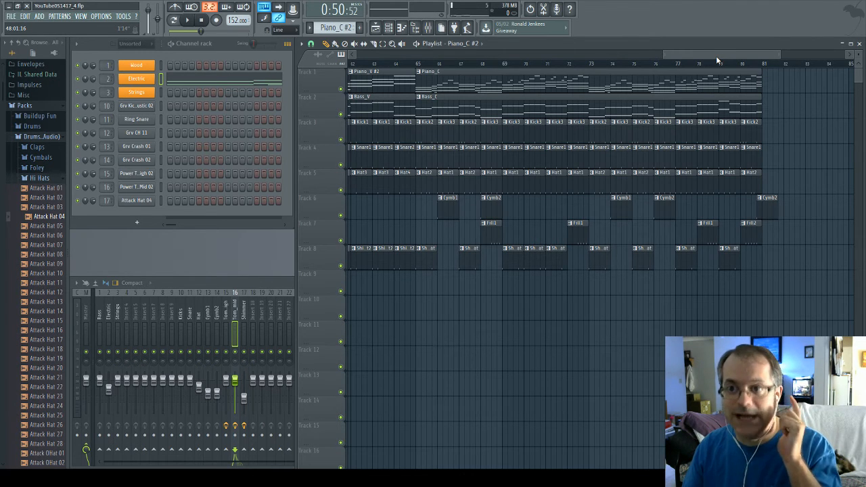
pyautogui.moveTo(716, 55)
pyautogui.mouseDown()
pyautogui.moveTo(623, 53)
pyautogui.moveTo(713, 54)
pyautogui.mouseUp()
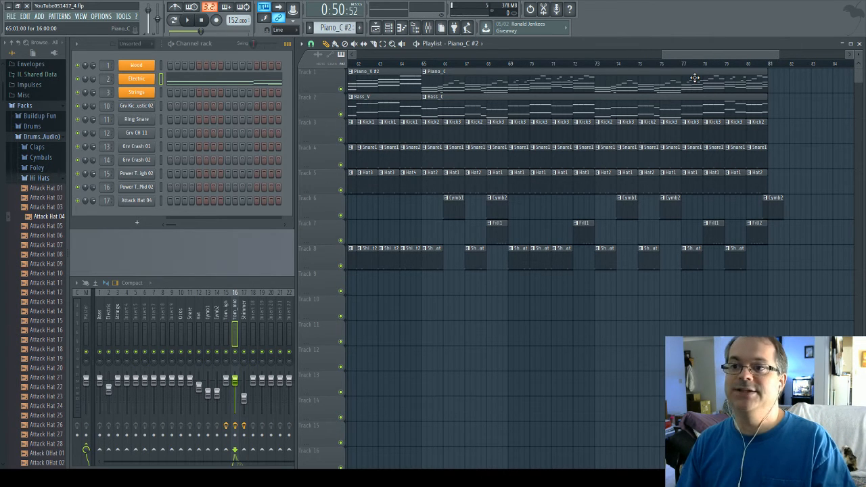
pyautogui.moveTo(711, 57); pyautogui.dragTo(637, 54)
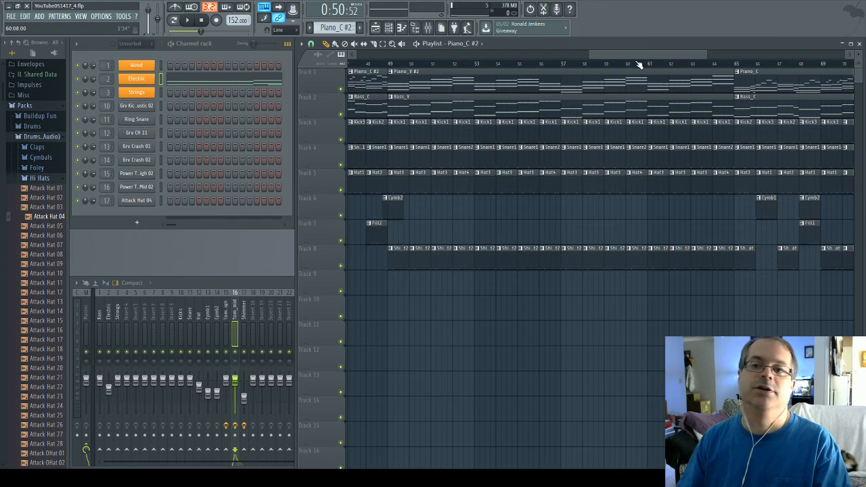
pyautogui.click(638, 64)
pyautogui.hscroll(-2, 633, 54)
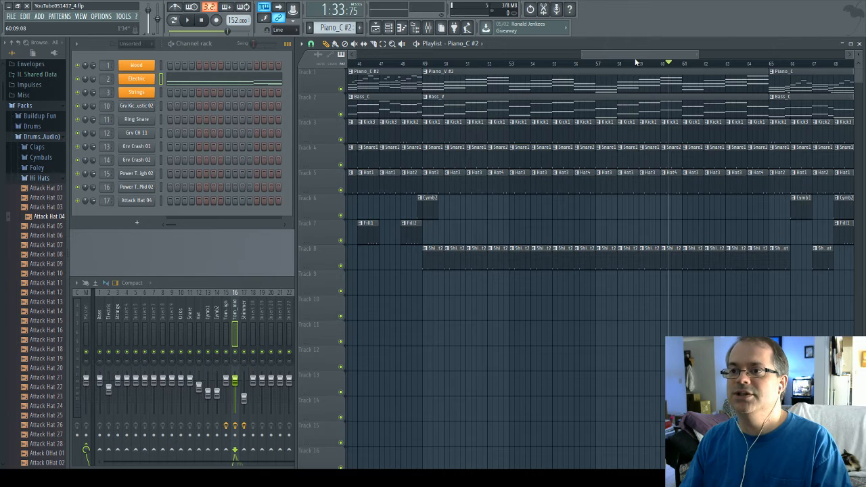
pyautogui.hscroll(1, 667, 54)
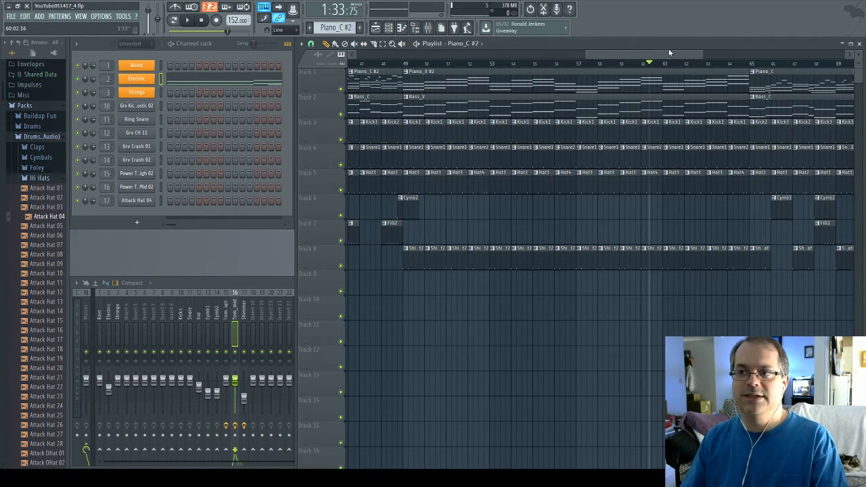
pyautogui.moveTo(667, 52); pyautogui.dragTo(745, 53)
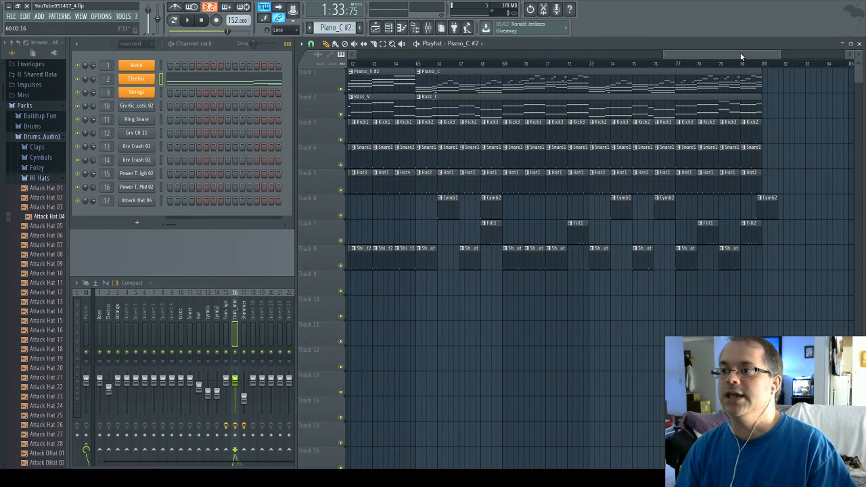
# Select every clip in the arrangement and move them all down one track to free Track 1
pyautogui.moveTo(813, 80); pyautogui.dragTo(35, 325)
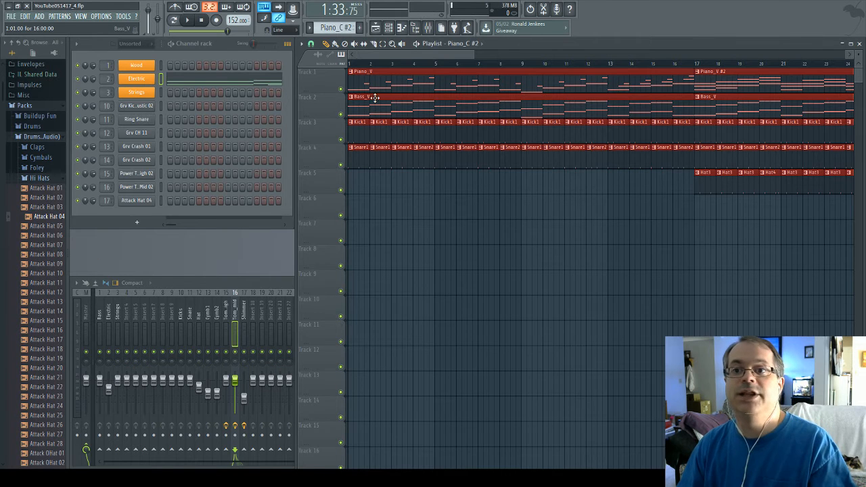
pyautogui.moveTo(378, 76); pyautogui.dragTo(379, 102)
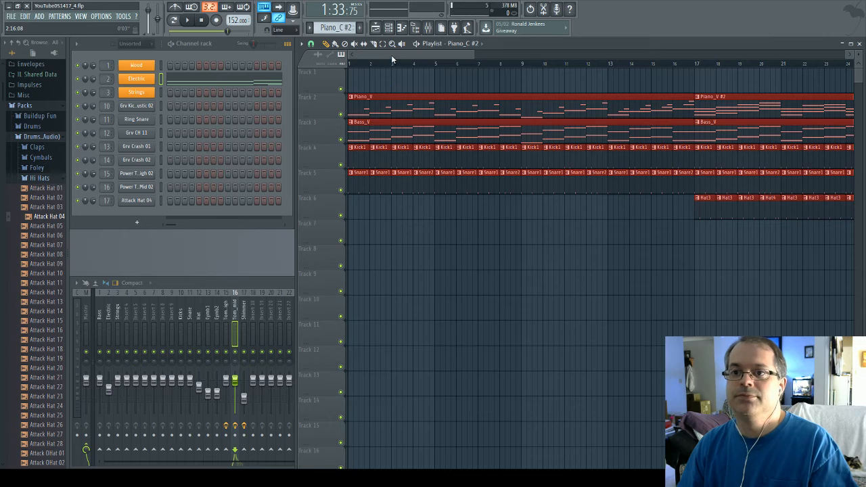
pyautogui.moveTo(391, 55); pyautogui.dragTo(696, 56)
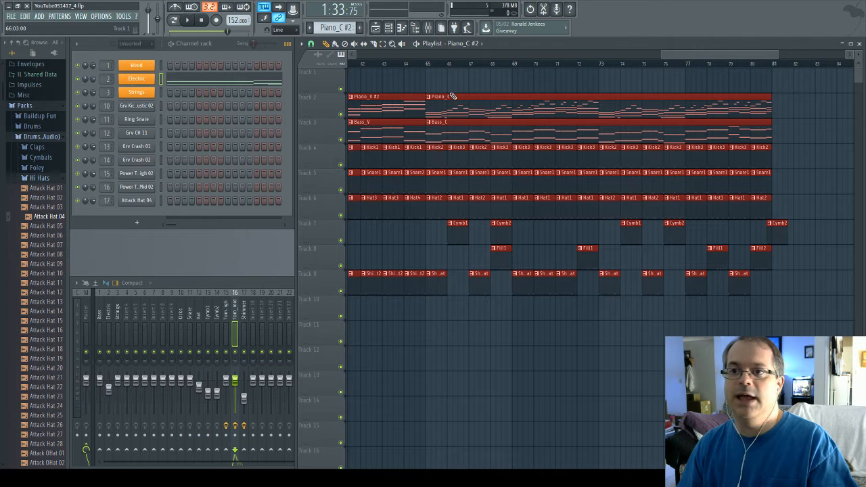
# Audition the Strings instrument by playing a few notes in its Sytrus plugin, and close the plugin
pyautogui.click(148, 95)
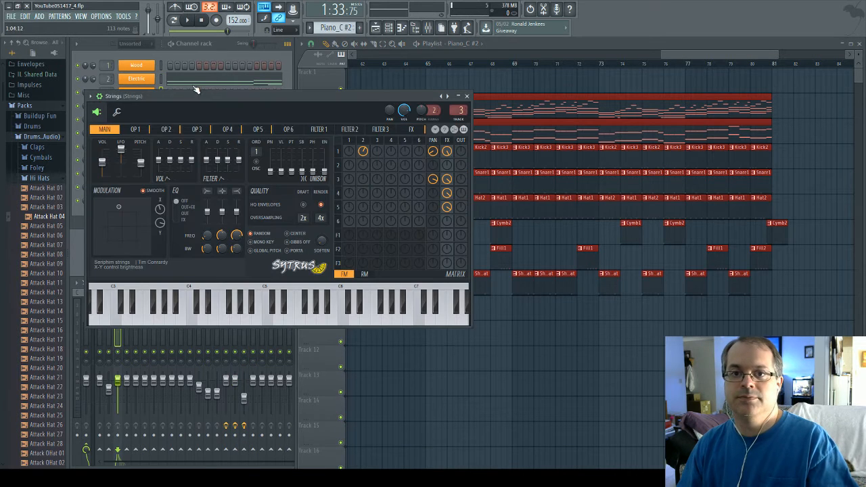
pyautogui.click(224, 318)
pyautogui.moveTo(227, 325); pyautogui.dragTo(379, 323)
pyautogui.moveTo(153, 323); pyautogui.dragTo(157, 324)
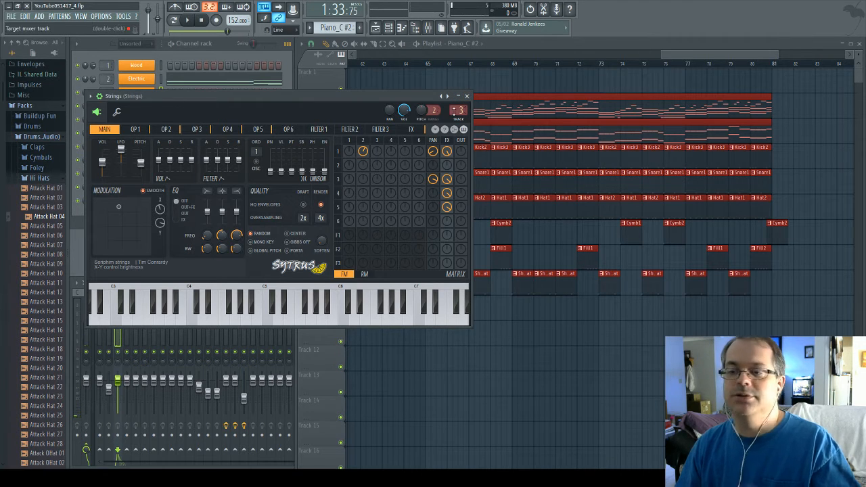
pyautogui.click(466, 96)
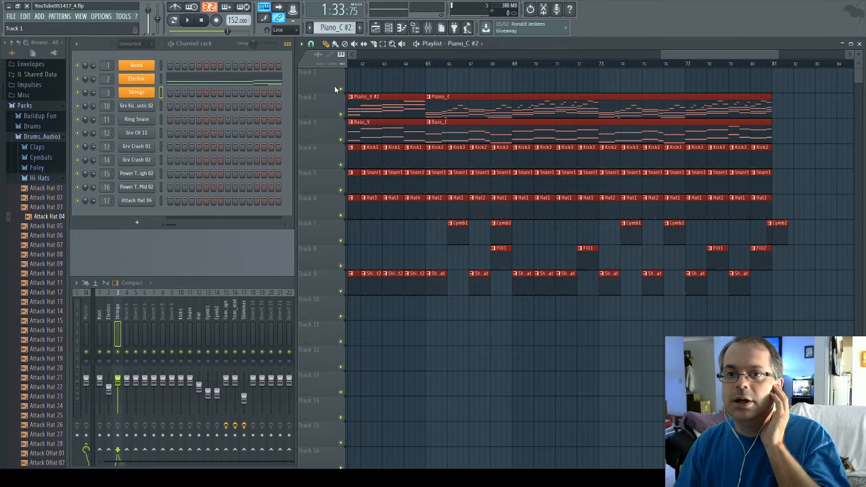
# Create a new pattern named Stringy_1 and place it on Track 1 from bar 65, stretched to 16 bars
pyautogui.click(361, 27)
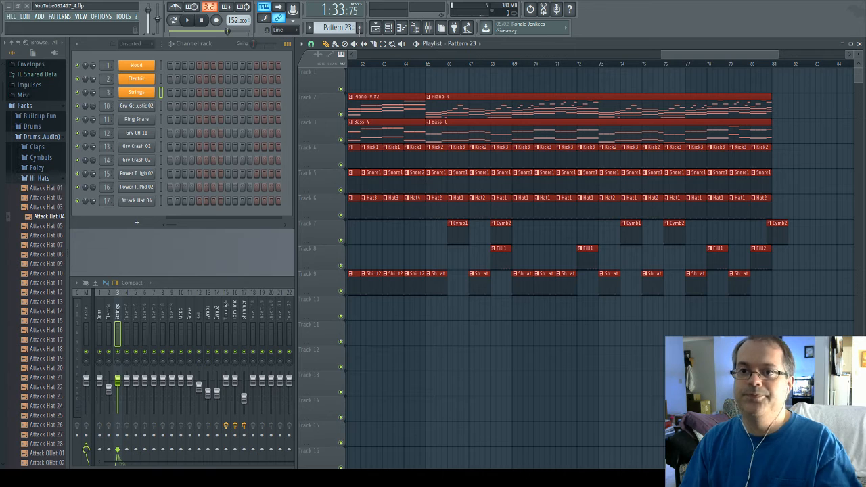
pyautogui.write('Stringy_1')
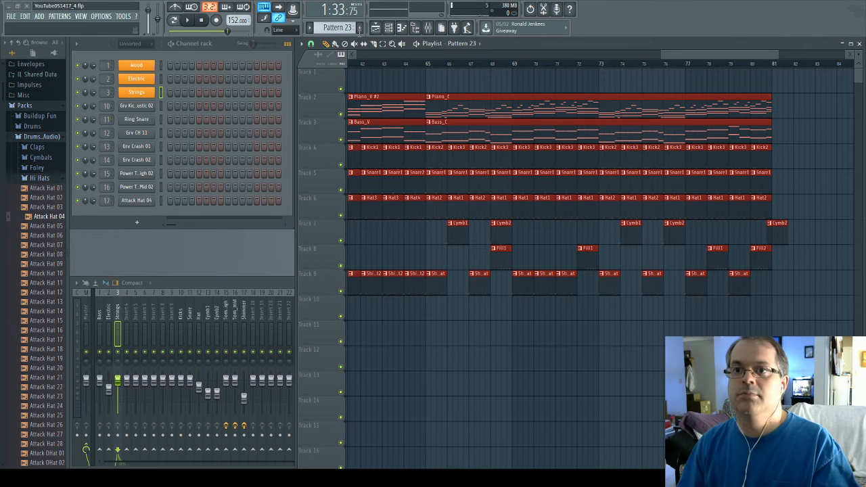
pyautogui.press('Return')
pyautogui.click(436, 82)
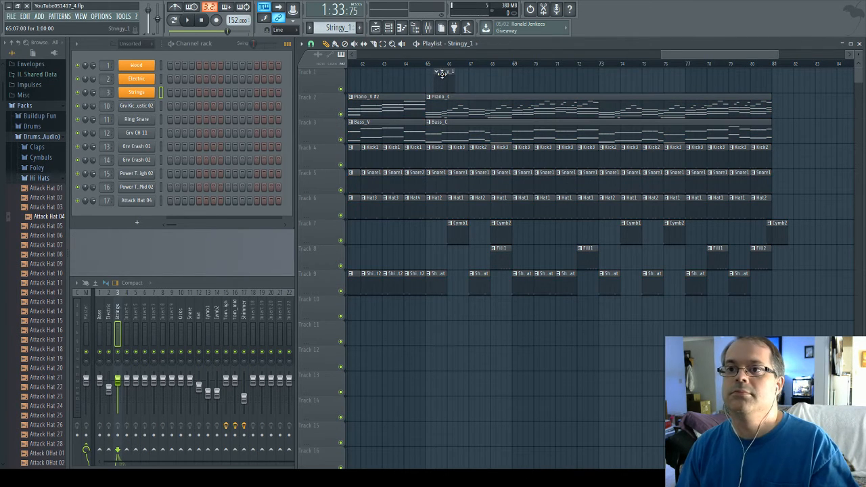
pyautogui.moveTo(453, 78); pyautogui.dragTo(772, 87)
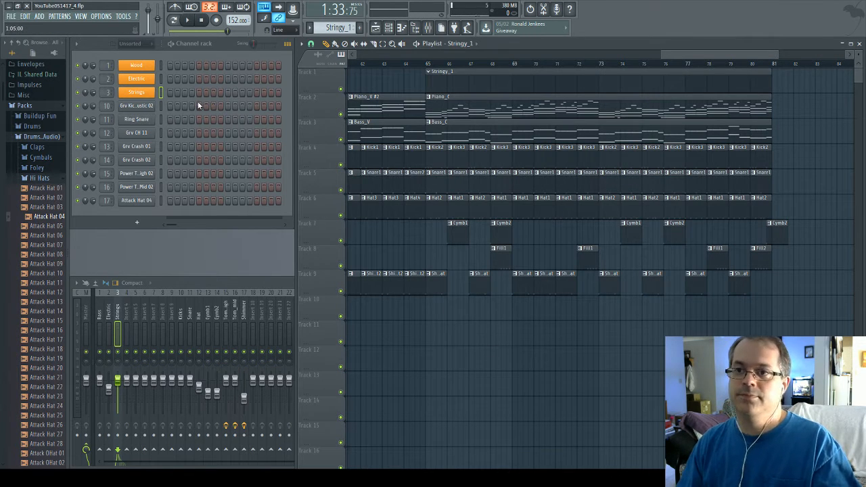
# Check the Strings piano roll of Stringy_1, and examine the opening bars of Piano_C as a chord reference
pyautogui.press('F7')
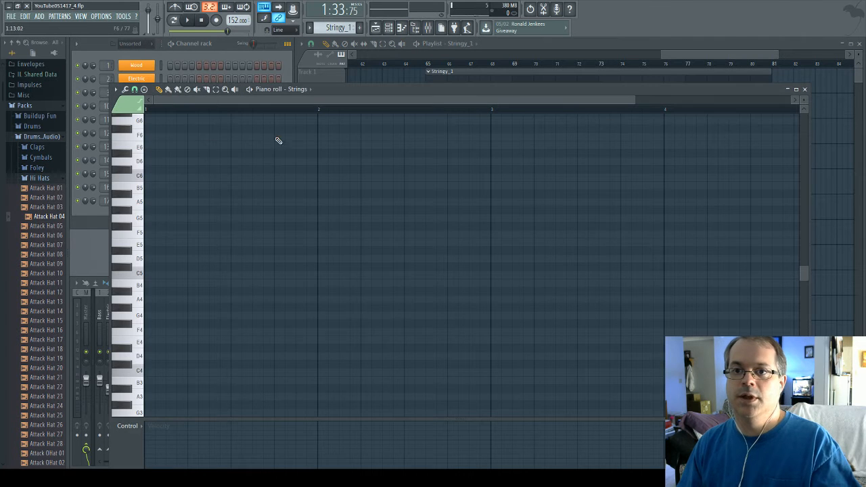
pyautogui.moveTo(431, 88); pyautogui.dragTo(444, 193)
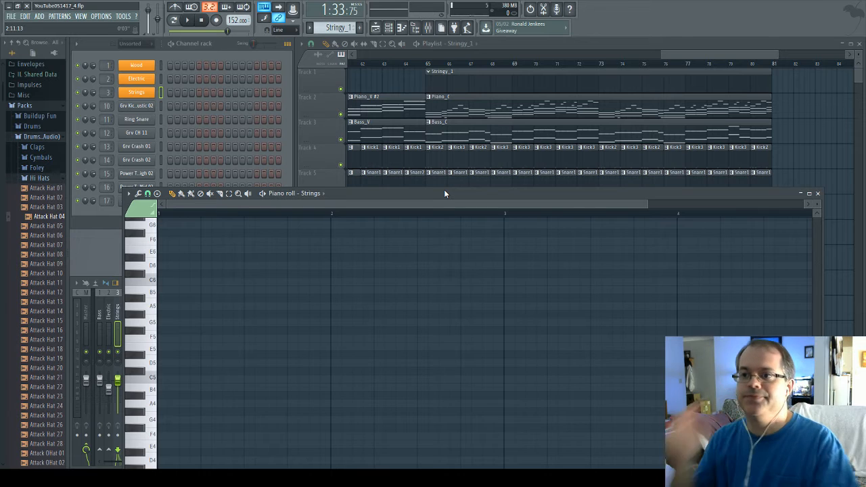
pyautogui.doubleClick(463, 111)
pyautogui.moveTo(366, 198); pyautogui.dragTo(359, 117)
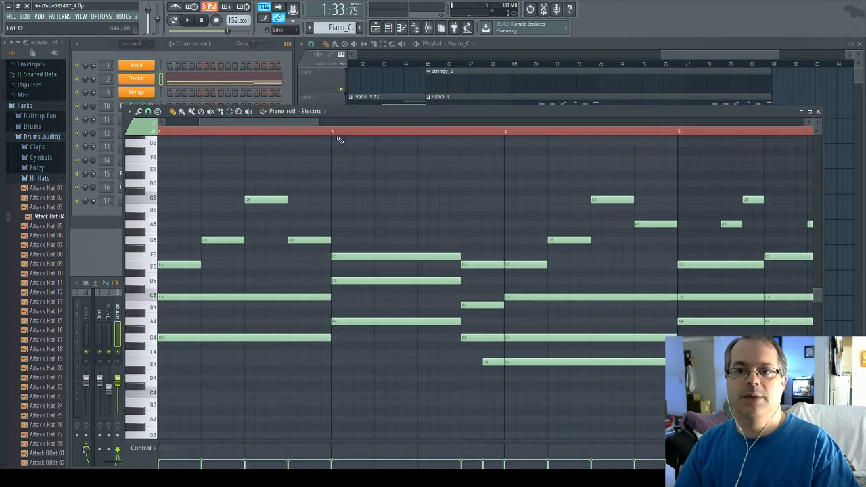
pyautogui.moveTo(272, 122); pyautogui.dragTo(233, 122)
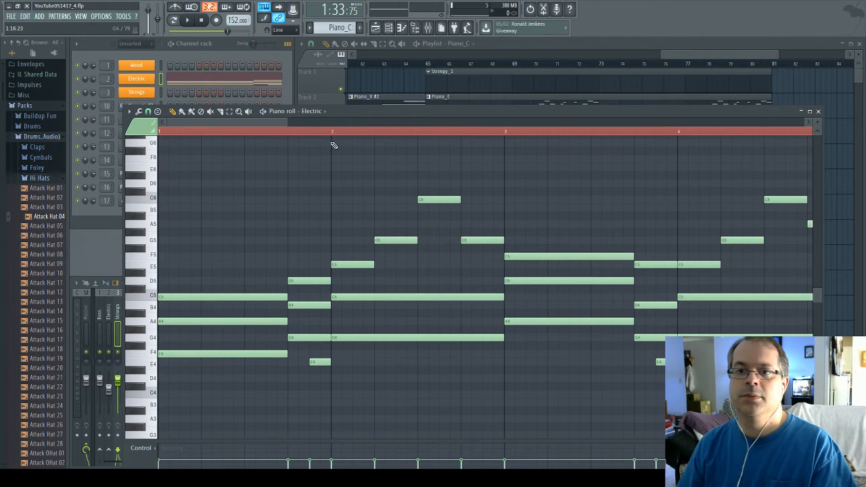
pyautogui.click(818, 112)
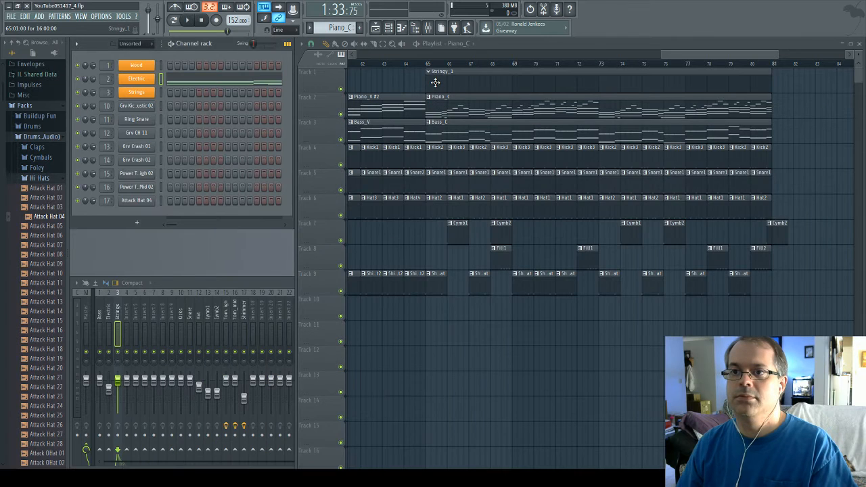
# Enter a note at the start of bar 1 in Stringy_1's Strings part, set it to F5 and lengthen it to one bar
pyautogui.click(435, 82)
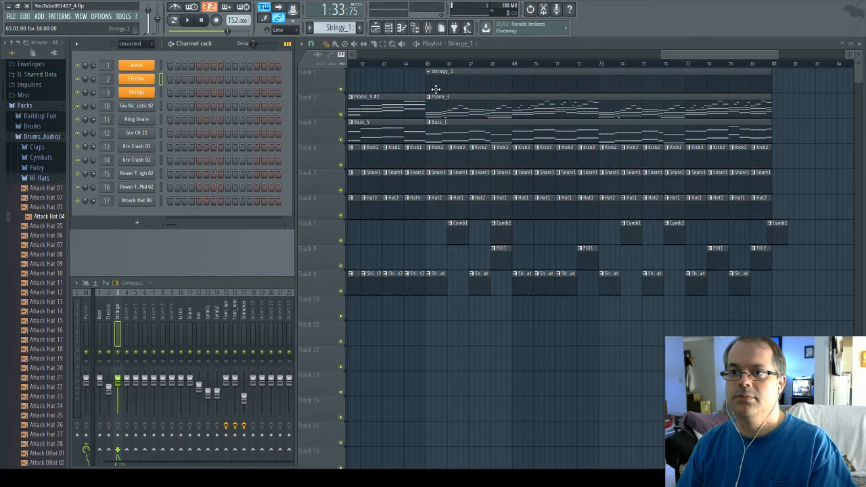
pyautogui.click(172, 90)
pyautogui.moveTo(340, 116); pyautogui.dragTo(343, 110)
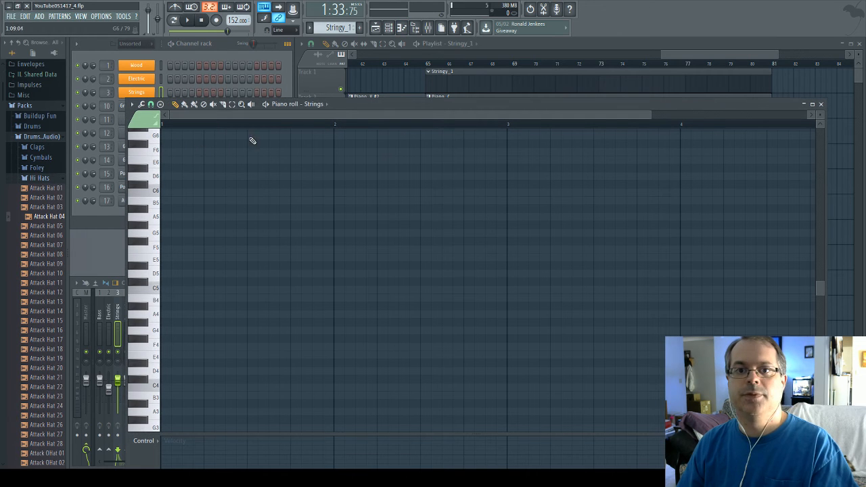
pyautogui.click(166, 200)
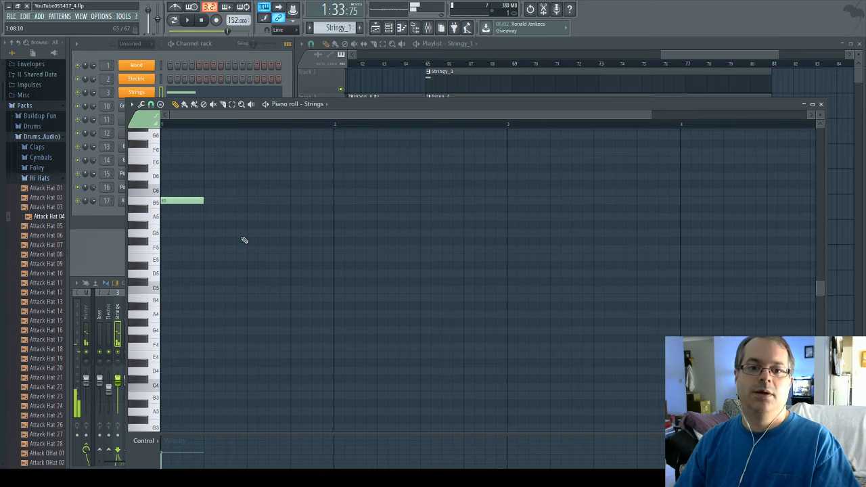
pyautogui.click(186, 200)
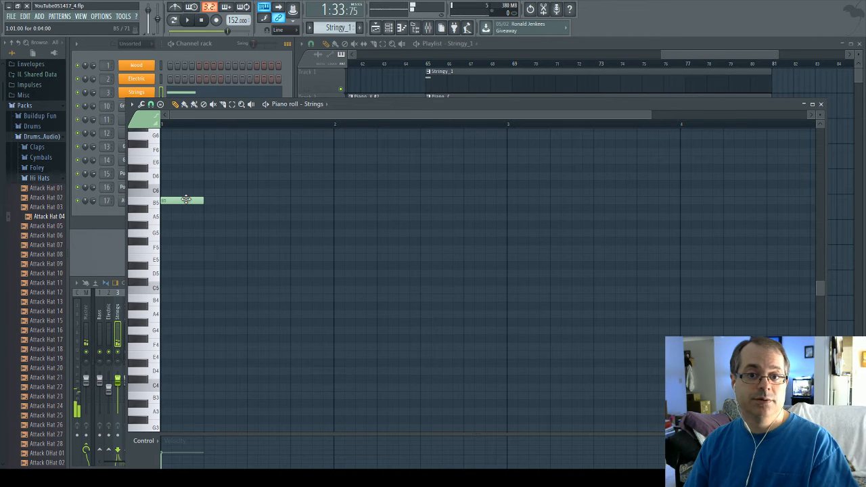
pyautogui.click(186, 201)
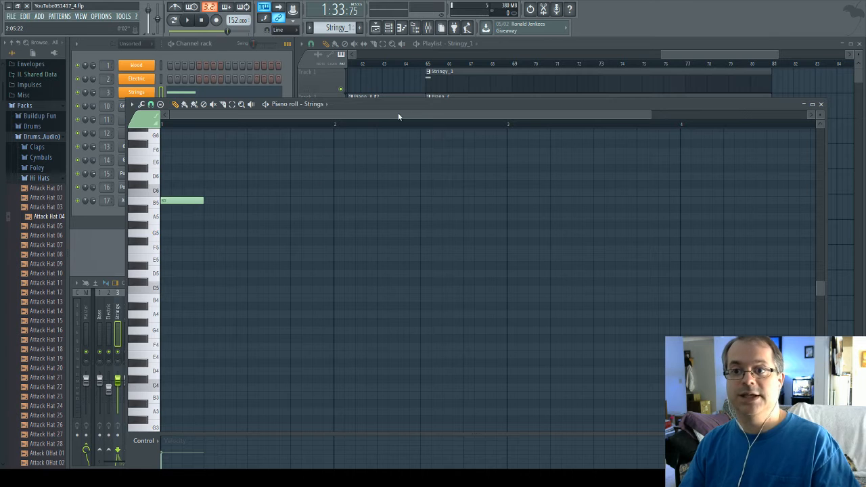
pyautogui.moveTo(411, 102); pyautogui.dragTo(418, 153)
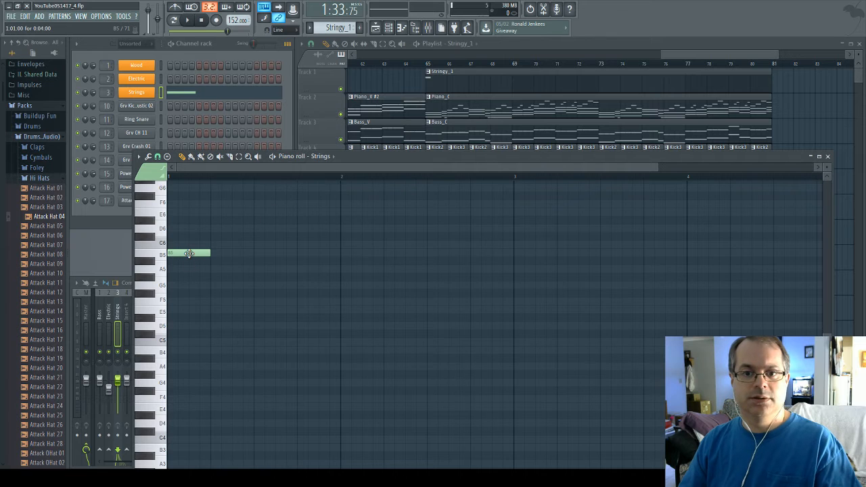
pyautogui.moveTo(191, 252); pyautogui.dragTo(338, 309)
# Make the playlist visible above the piano roll and play the arrangement from bar 65 to hear the F5 strings note
pyautogui.moveTo(441, 161); pyautogui.dragTo(433, 241)
pyautogui.click(429, 75)
pyautogui.press('space')
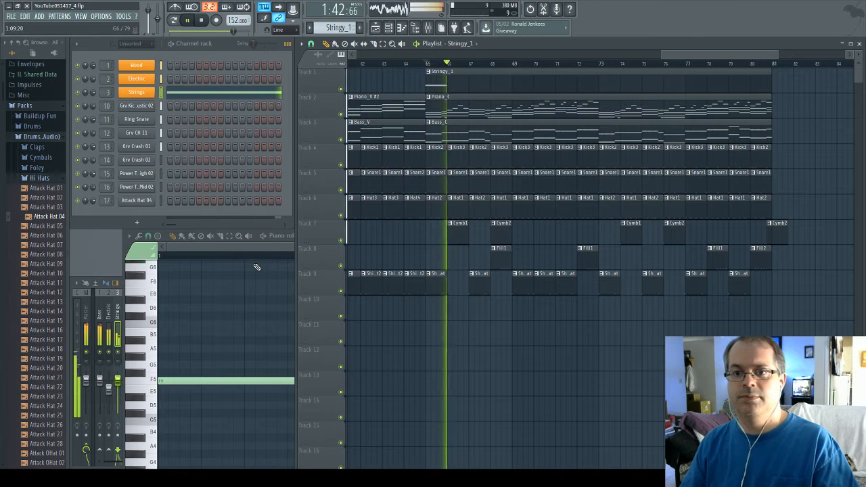
pyautogui.press('space')
pyautogui.click(279, 247)
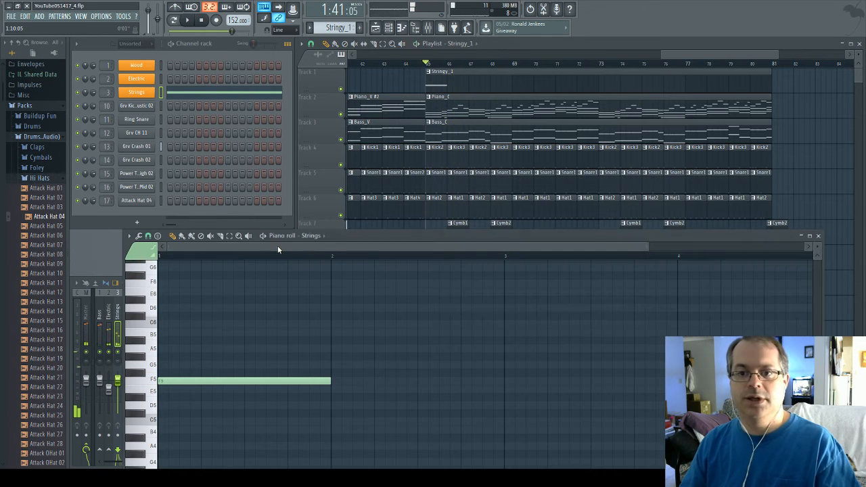
# Try the bar 1 strings note at A5 and at C6, playing each from bar 65
pyautogui.moveTo(204, 382); pyautogui.dragTo(207, 347)
pyautogui.press('space')
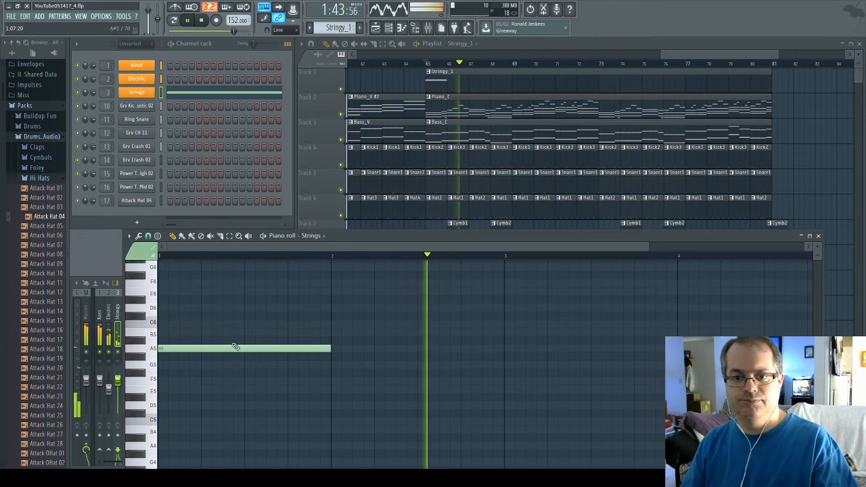
pyautogui.press('space')
pyautogui.moveTo(233, 348); pyautogui.dragTo(230, 327)
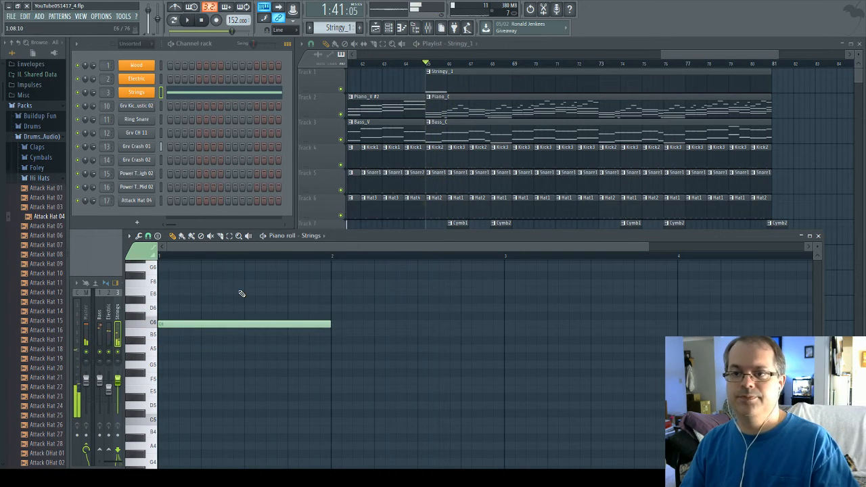
pyautogui.press('space')
pyautogui.scroll(2, 241, 293)
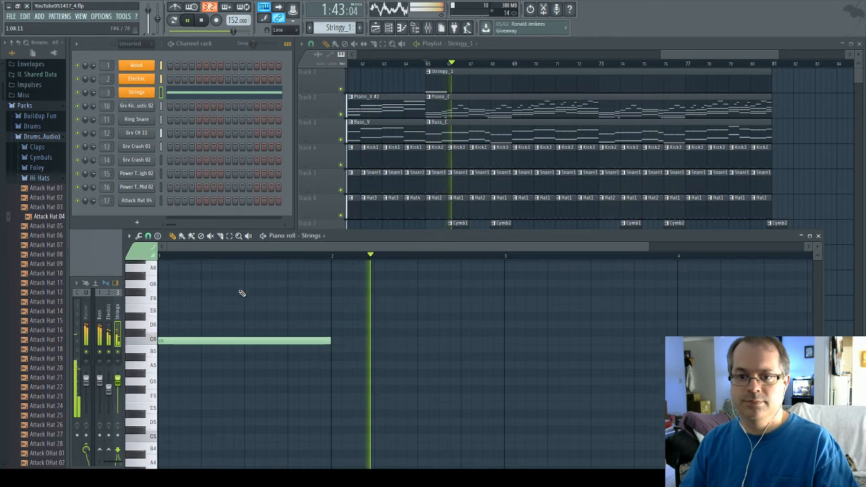
pyautogui.press('space')
# Raise the bar 1 strings note to F6 and play it against the arrangement from bar 65
pyautogui.moveTo(209, 347); pyautogui.dragTo(209, 306)
pyautogui.press('space')
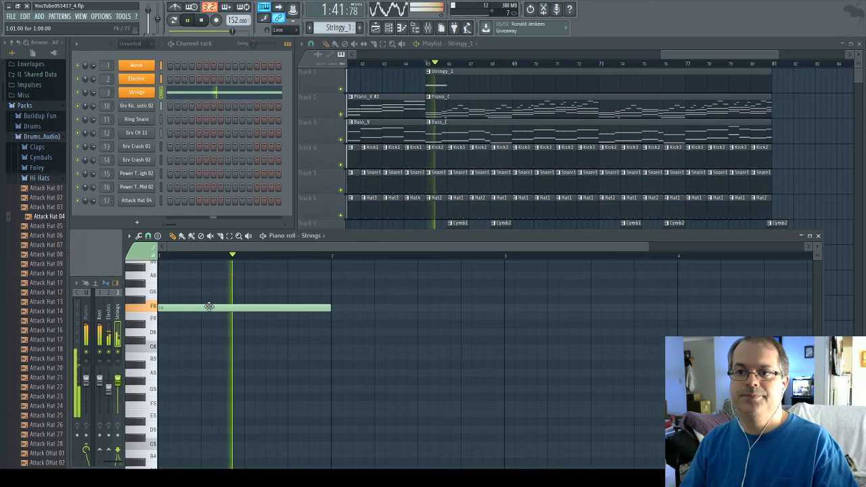
pyautogui.press('space')
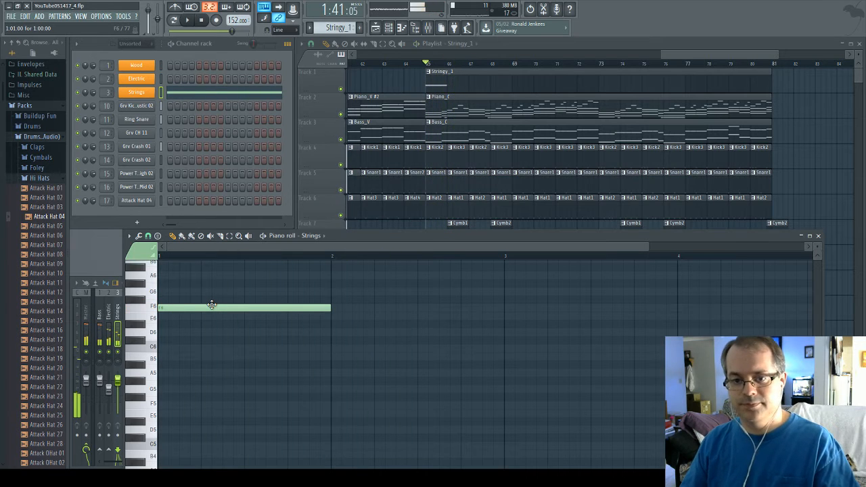
pyautogui.scroll(2, 213, 306)
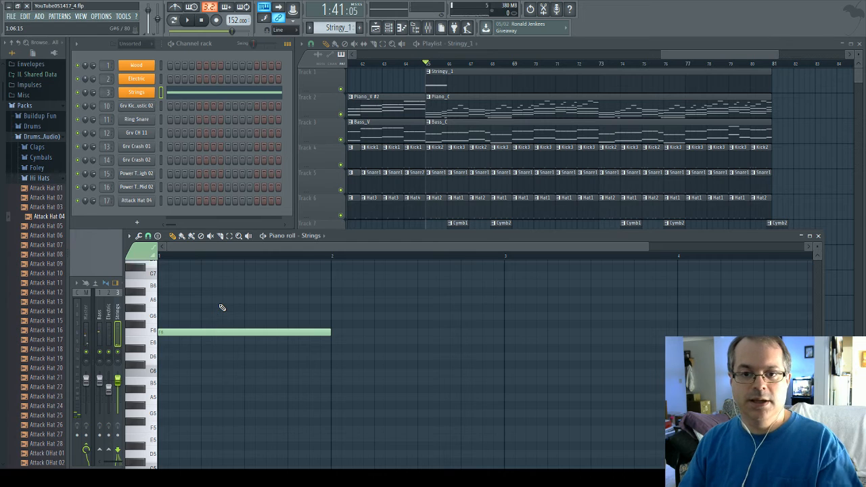
# Replay the F6 strings note against the arrangement from bar 65 and reposition the piano roll slightly higher
pyautogui.press('space')
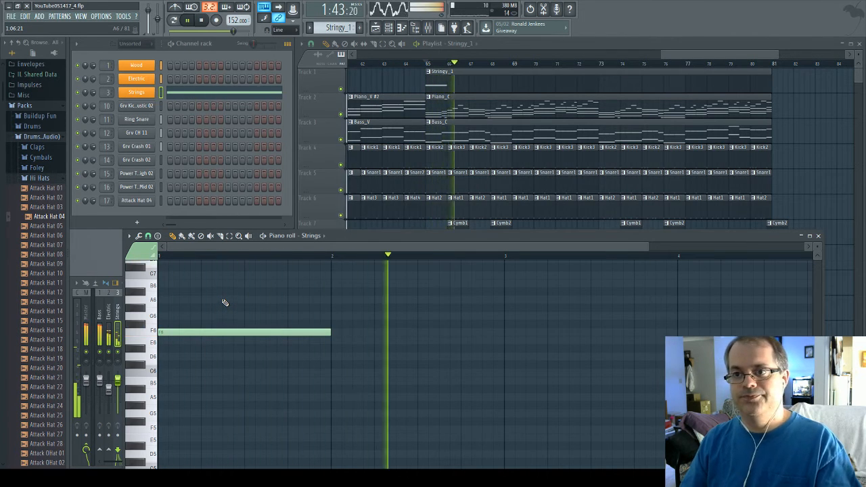
pyautogui.press('space')
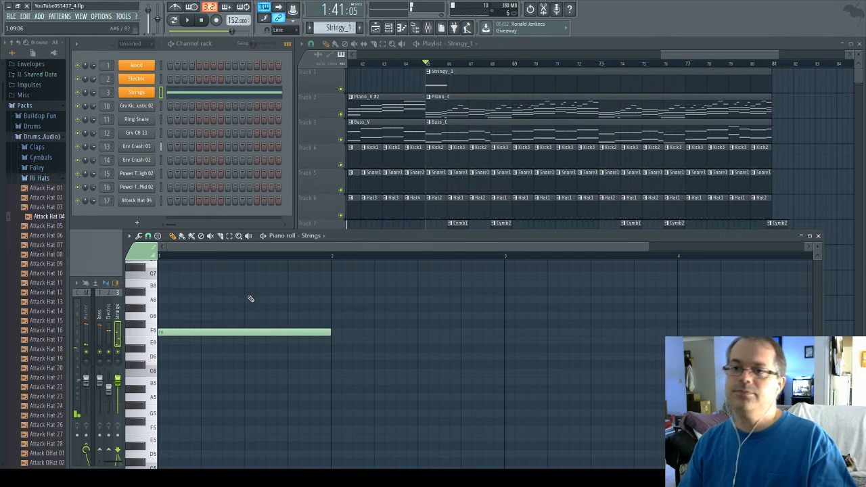
pyautogui.moveTo(372, 238); pyautogui.dragTo(379, 228)
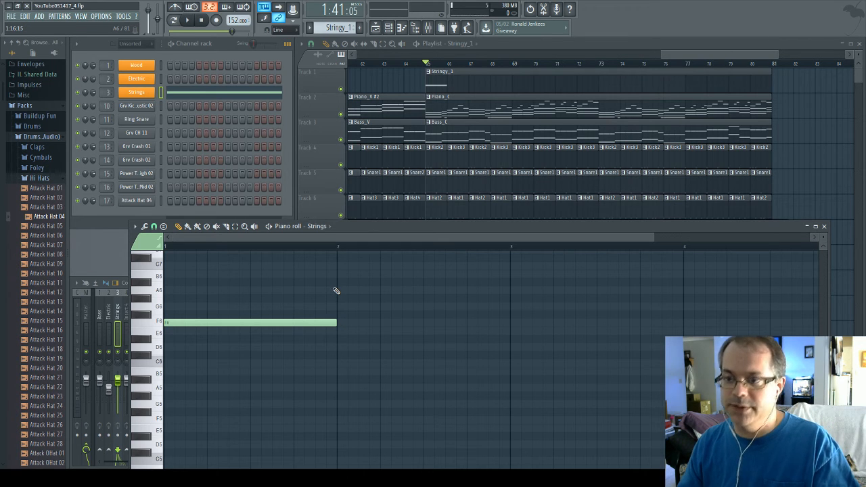
# Try shortening the bar 1 F6 strings note to three beats and adding a one-beat G6 note on beat 4
pyautogui.moveTo(336, 324); pyautogui.dragTo(293, 323)
pyautogui.click(298, 309)
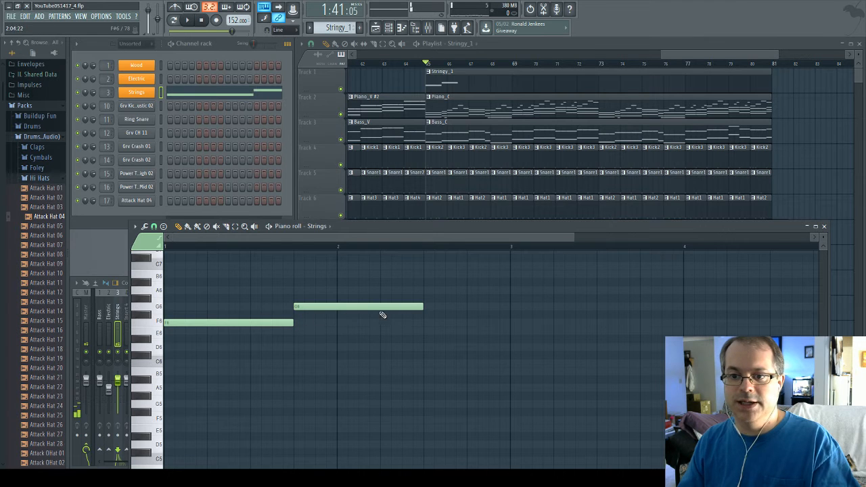
pyautogui.moveTo(421, 307); pyautogui.dragTo(345, 309)
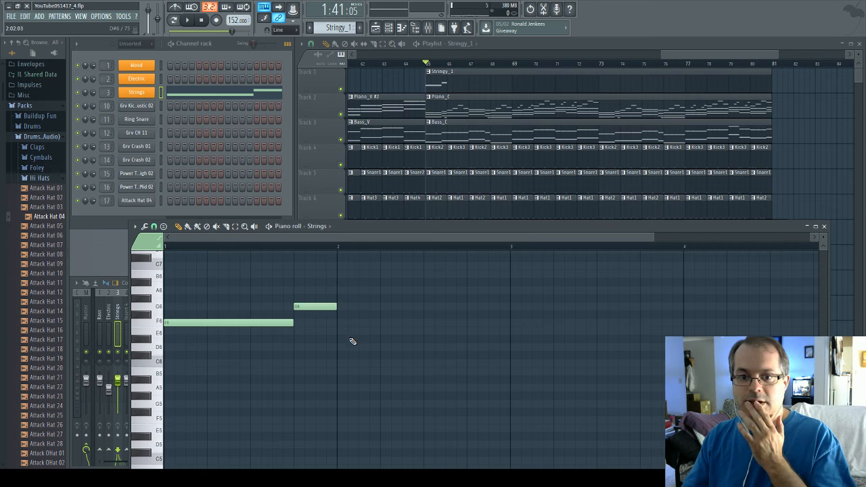
# Enter a C7 strings note at bar 2, lengthen it to one bar and play the arrangement from bar 65
pyautogui.click(342, 268)
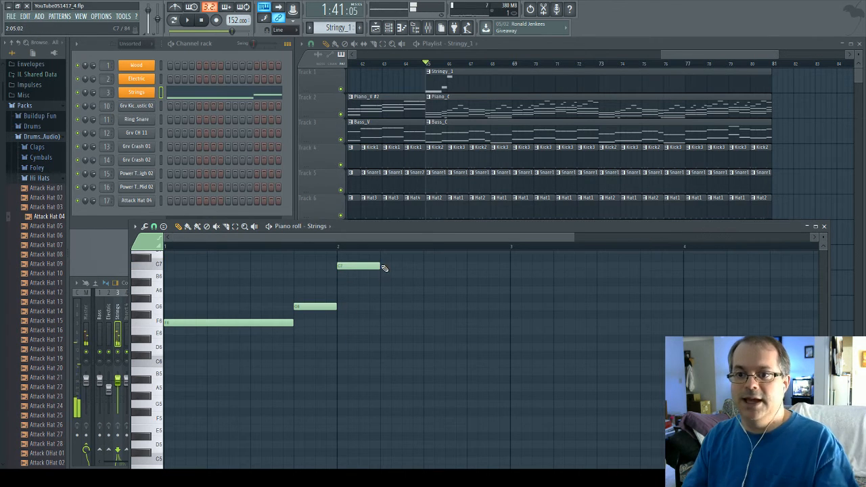
pyautogui.moveTo(382, 266); pyautogui.dragTo(508, 269)
pyautogui.press('space')
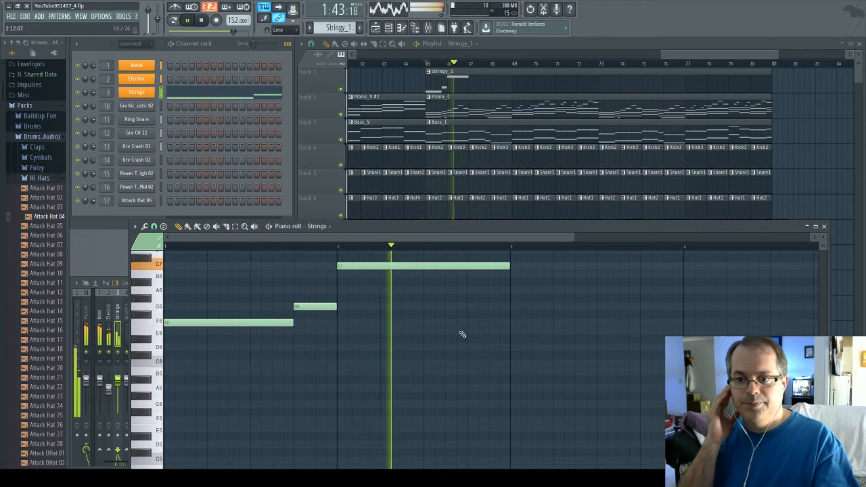
pyautogui.press('space')
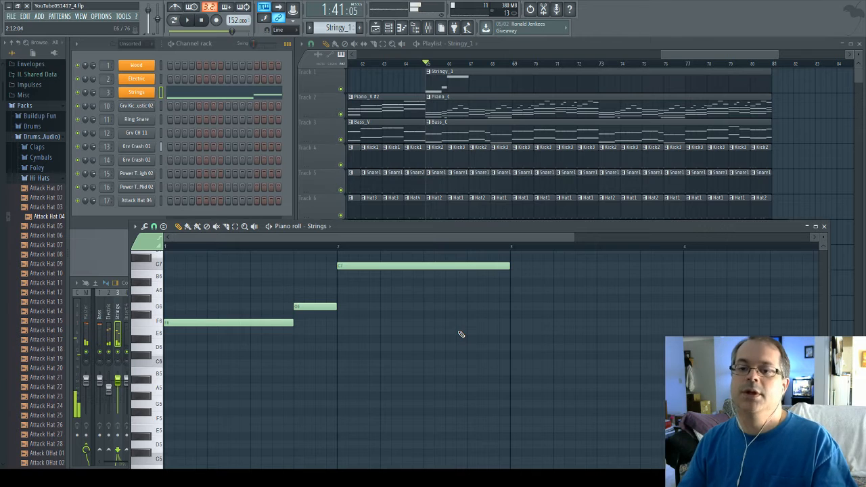
# Lower the bar 2 strings note to C6 and play it twice against the arrangement from bar 65
pyautogui.moveTo(394, 265); pyautogui.dragTo(390, 362)
pyautogui.press('space')
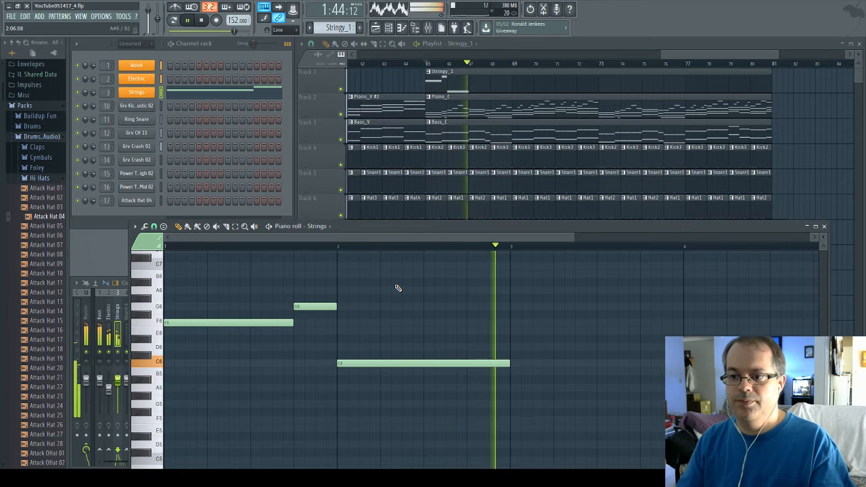
pyautogui.press('space')
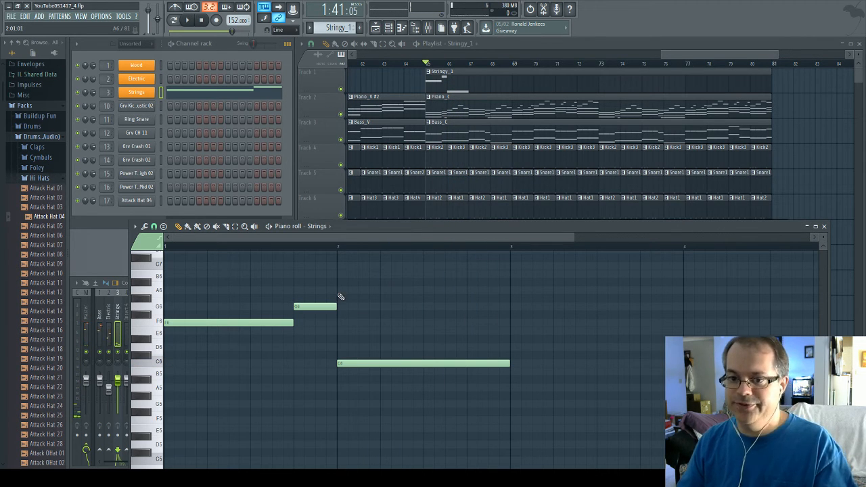
pyautogui.press('space')
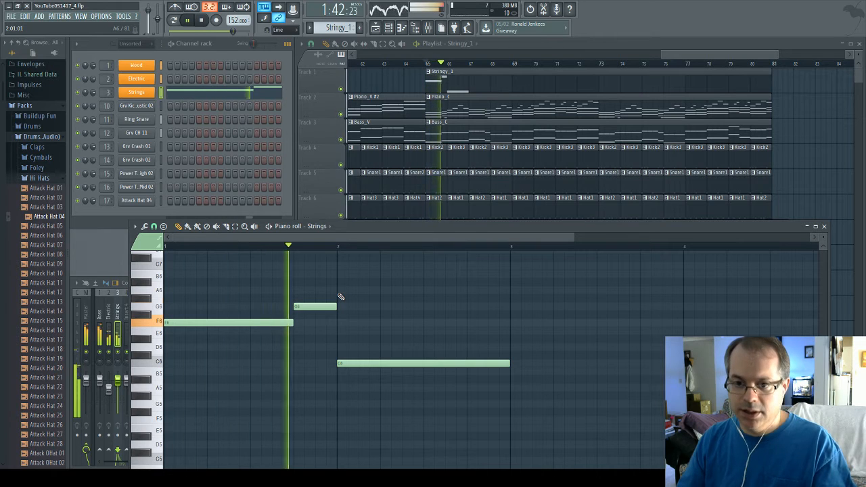
pyautogui.press('space')
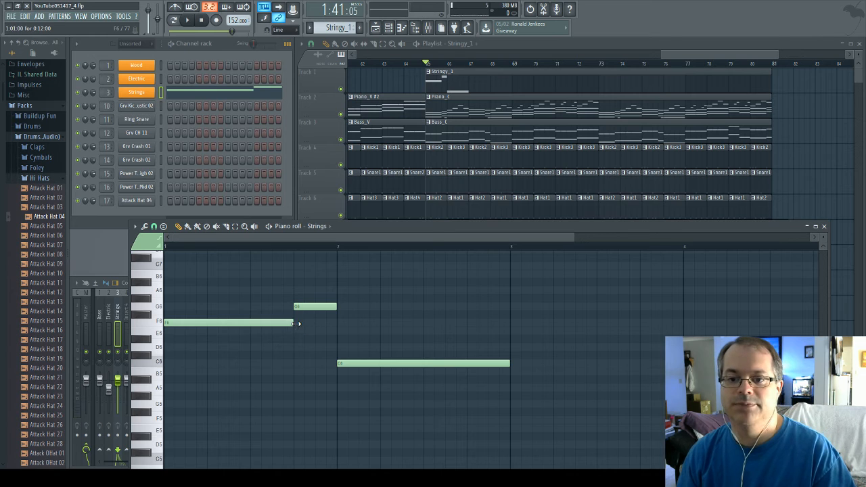
# Lengthen the F6 note to the full bar 1 and replace the G6 note with a one-beat G6 slide note on beat 4
pyautogui.moveTo(294, 323); pyautogui.dragTo(335, 325)
pyautogui.rightClick(318, 307)
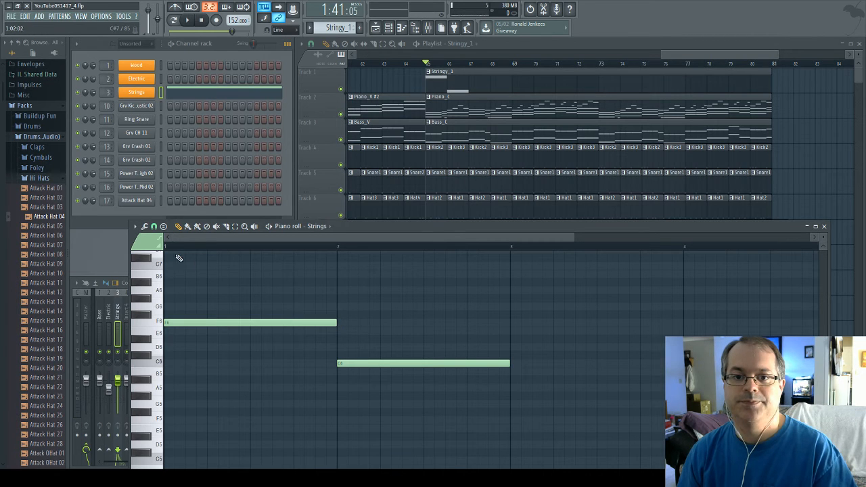
pyautogui.click(298, 307)
pyautogui.moveTo(464, 306); pyautogui.dragTo(334, 306)
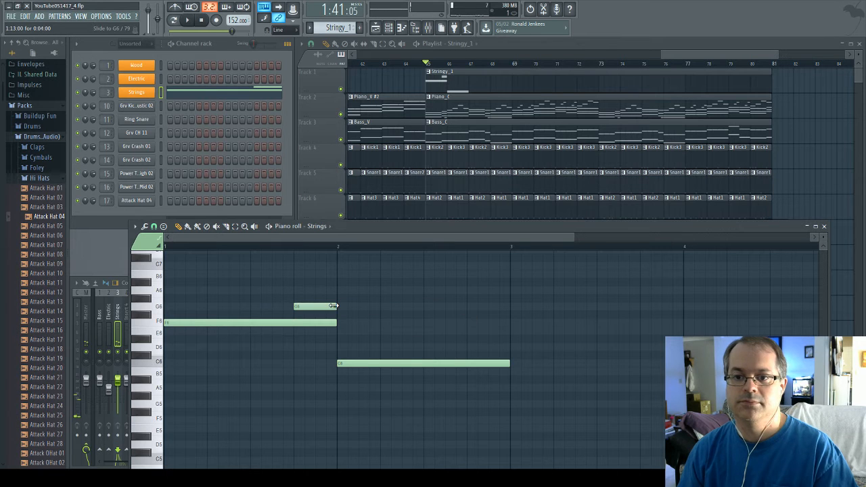
# Play the arrangement from bar 65 several times to hear the F6 note slide to G6 before the C6 note
pyautogui.press('space')
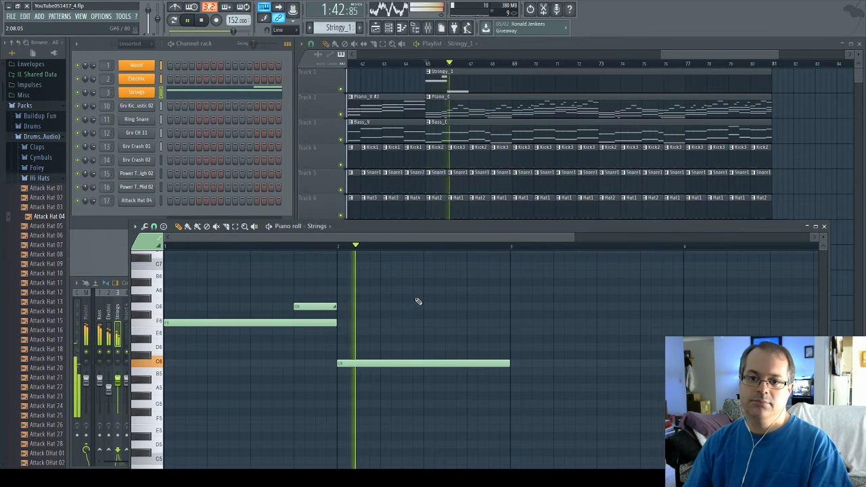
pyautogui.press('space')
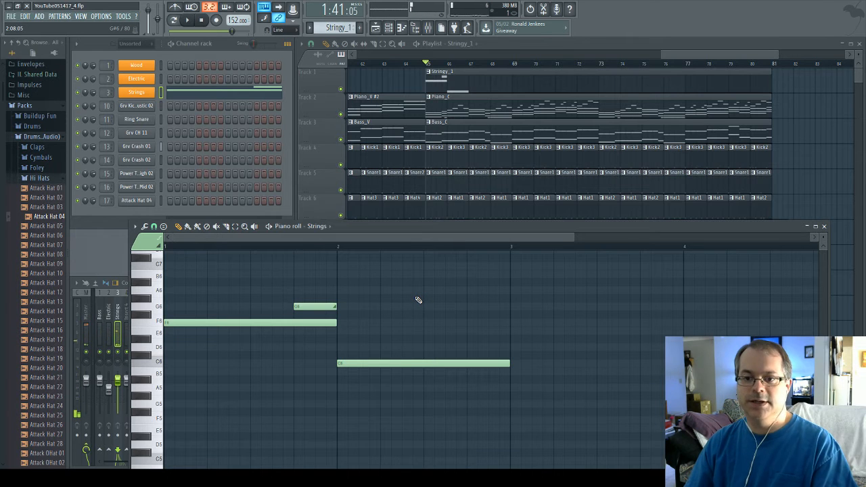
pyautogui.press('space')
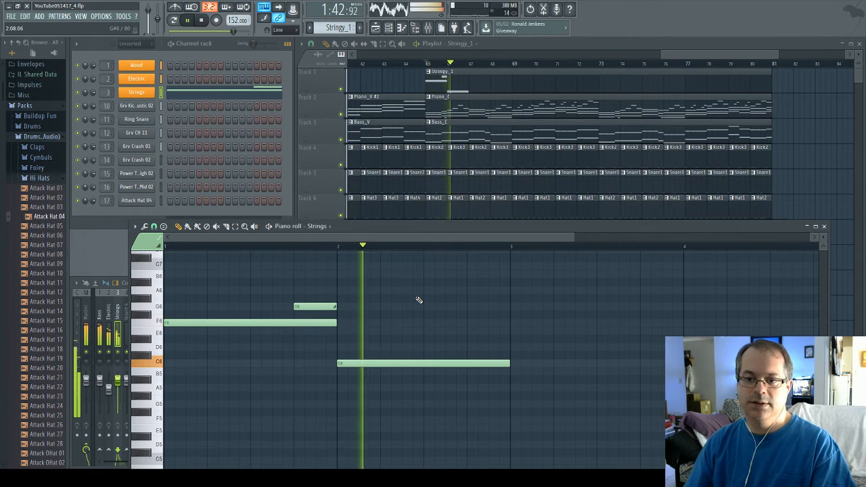
pyautogui.press('space')
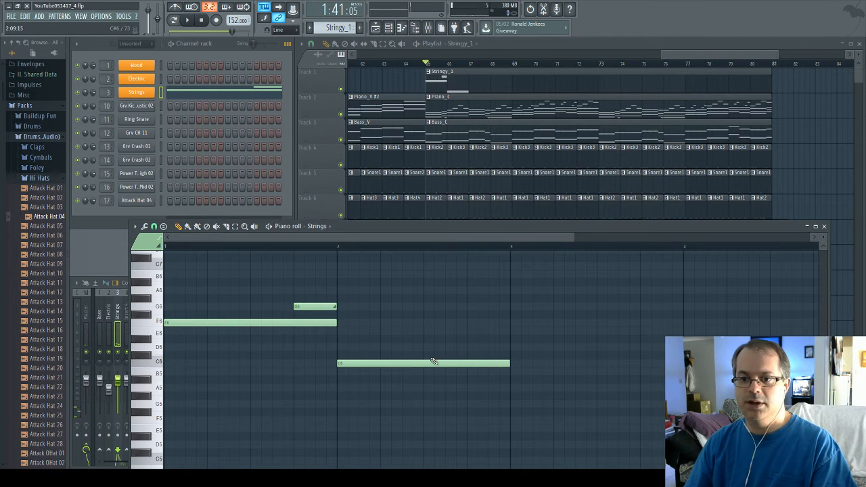
pyautogui.press('space')
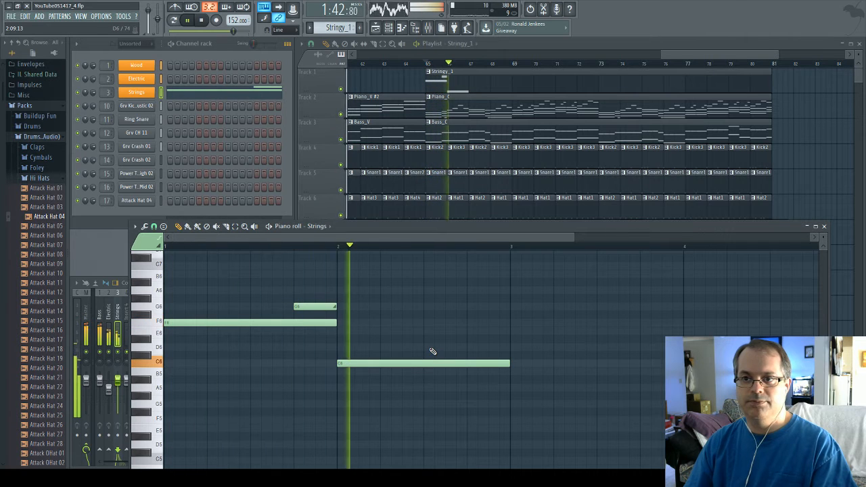
pyautogui.press('space')
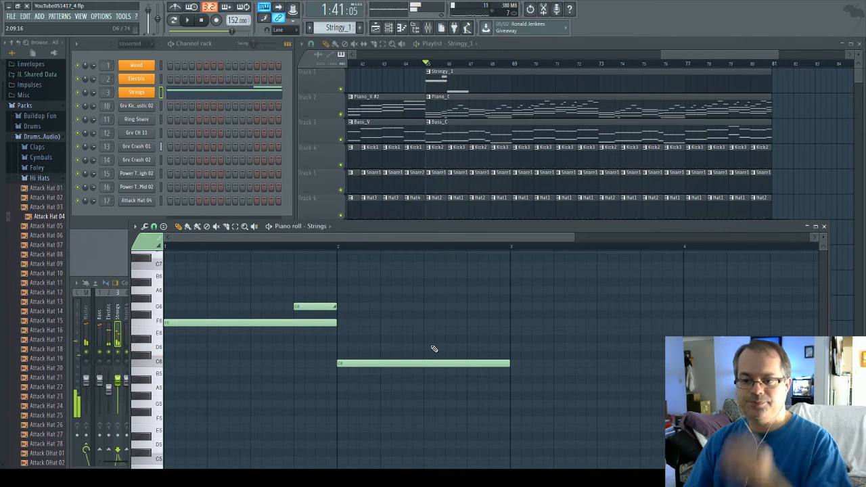
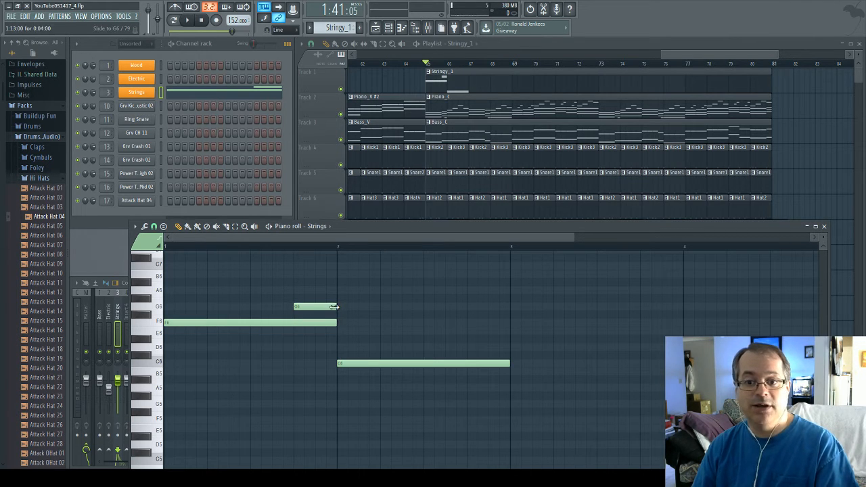
pyautogui.press('space')
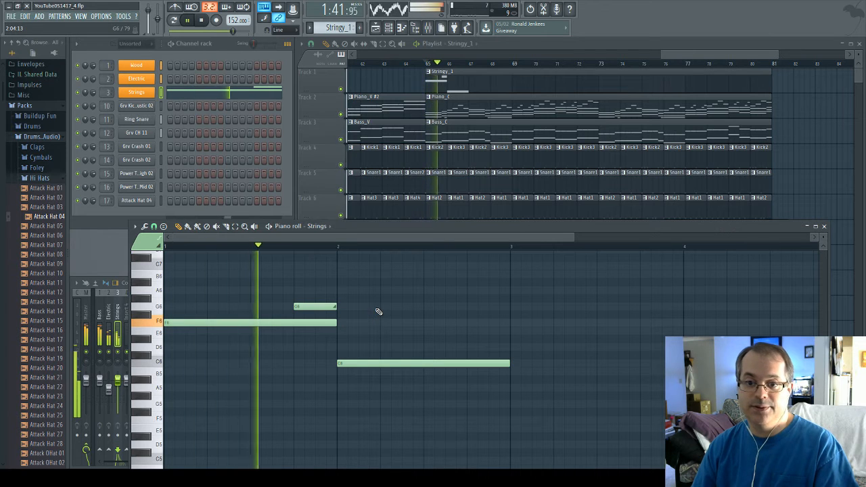
pyautogui.press('space')
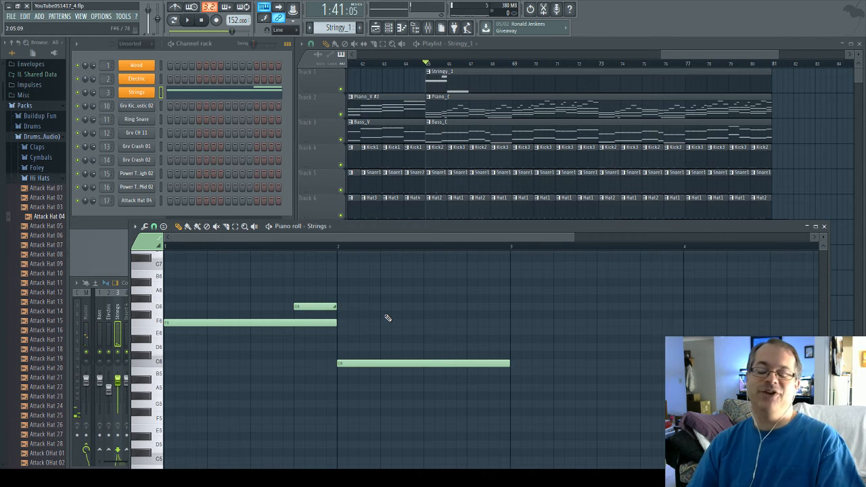
pyautogui.press('space')
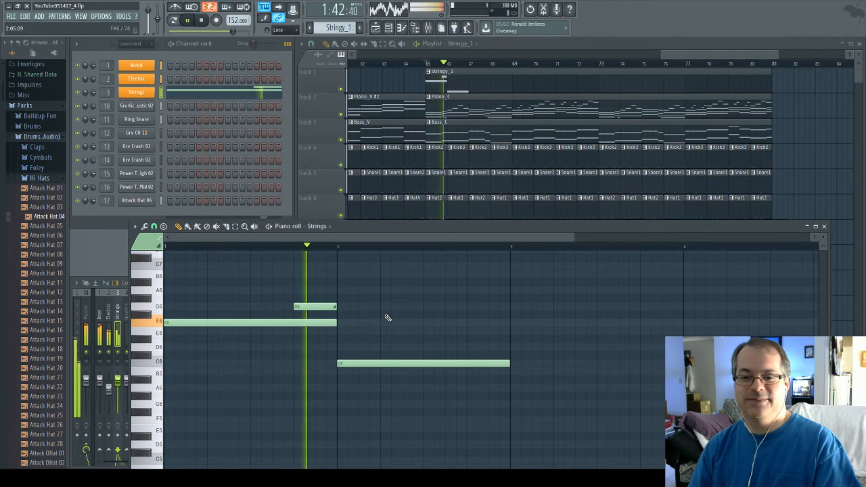
pyautogui.press('space')
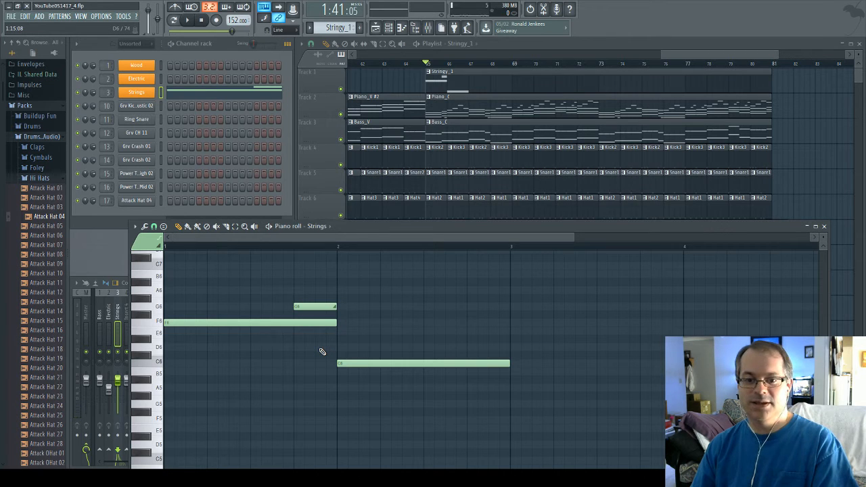
# Try a two-beat G6 slide note starting on beat 3 of bar 1 and play it from bar 65
pyautogui.moveTo(291, 306); pyautogui.dragTo(336, 306)
pyautogui.press('space')
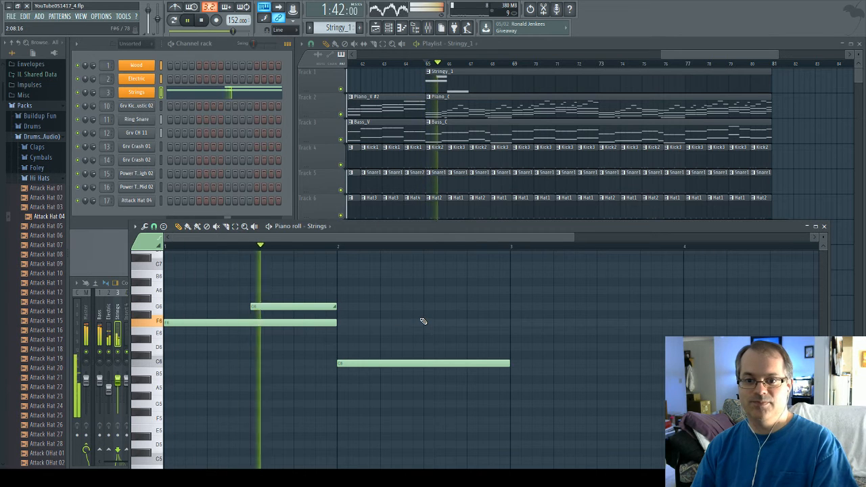
pyautogui.press('space')
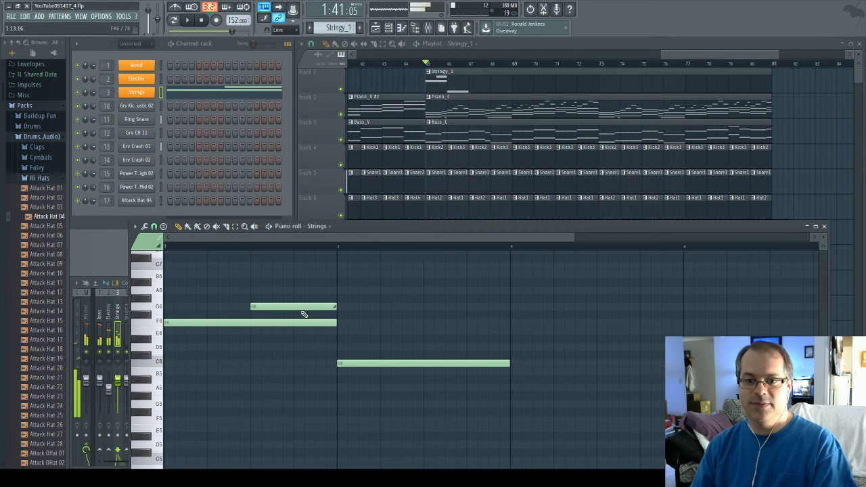
# Shorten the G6 slide note to the last half beat of bar 1 and play it twice from bar 65
pyautogui.moveTo(336, 306)
pyautogui.mouseDown()
pyautogui.moveTo(265, 306)
pyautogui.moveTo(329, 306)
pyautogui.mouseUp()
pyautogui.press('space')
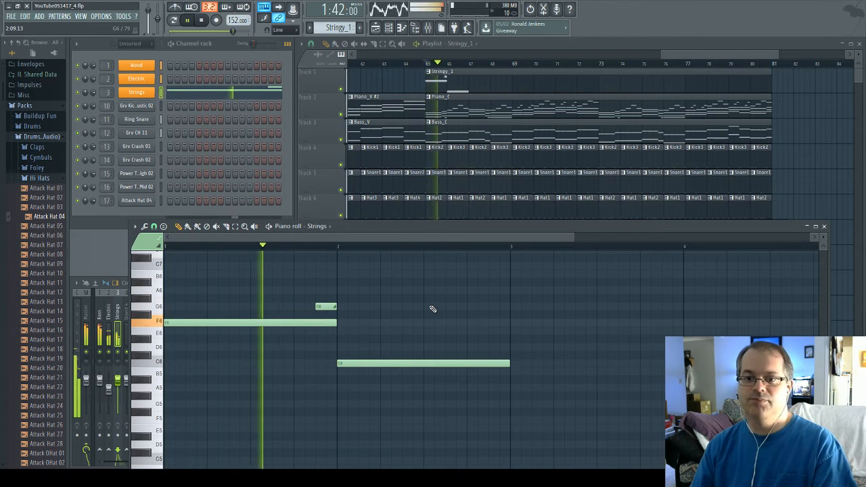
pyautogui.press('space')
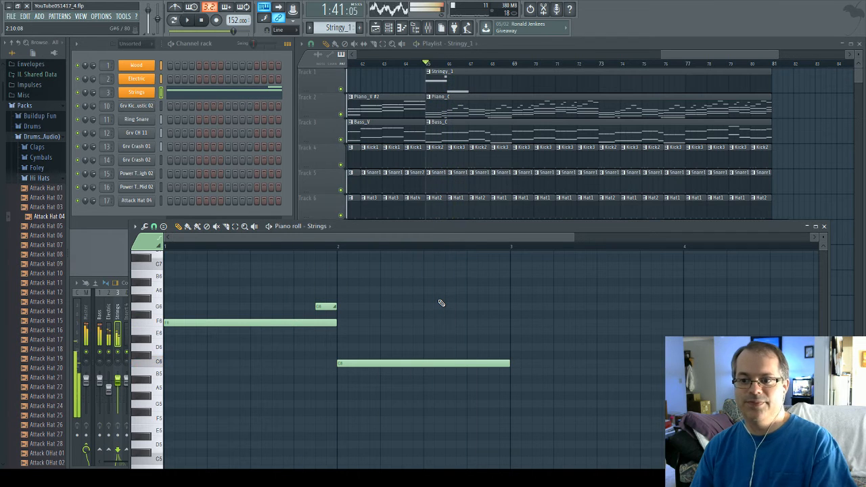
pyautogui.press('space')
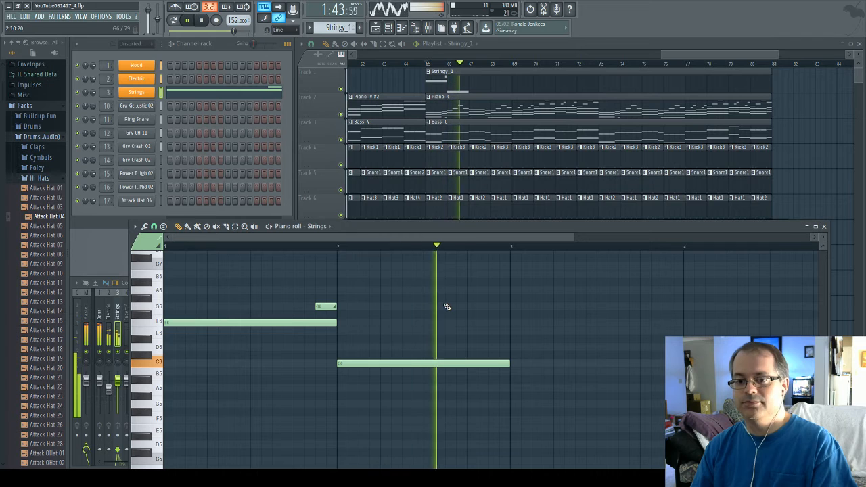
pyautogui.press('space')
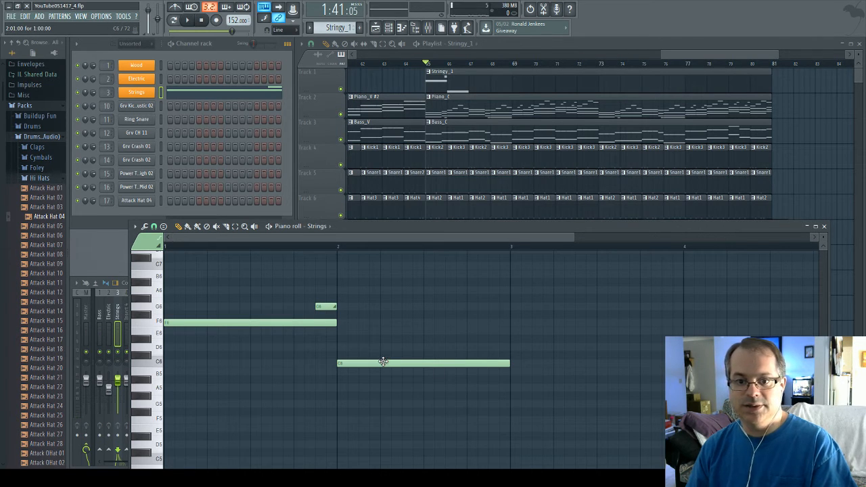
# Try a half-beat E6 slide note near the start of bar 2, and delete it
pyautogui.click(351, 333)
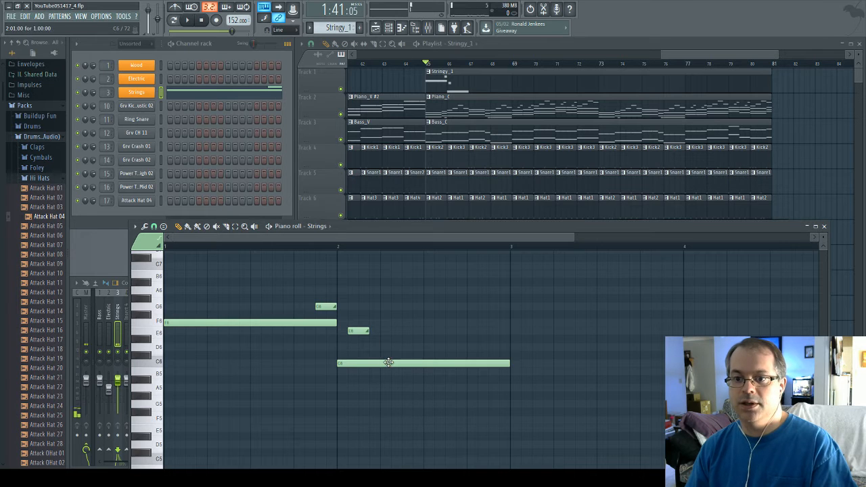
pyautogui.click(356, 332)
pyautogui.rightClick(351, 331)
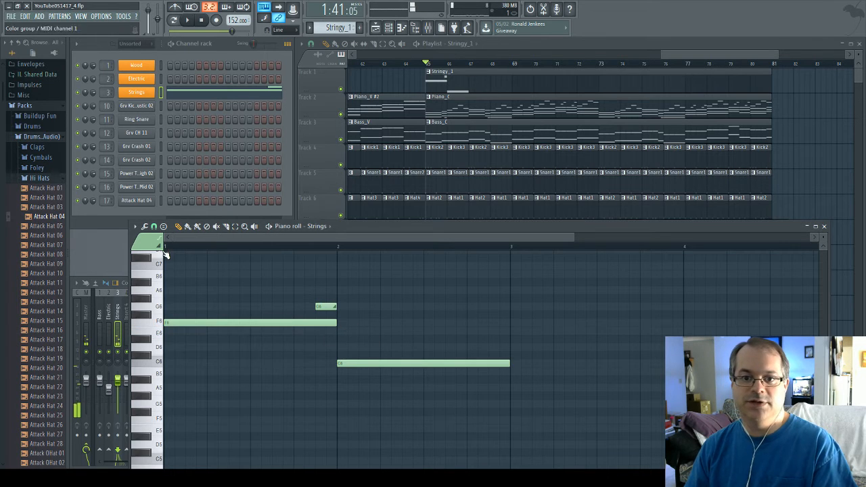
# Enter a half-beat E6 note at the start of bar 2, replace the G6 slide note with a portamento note and play from bar 65
pyautogui.click(345, 333)
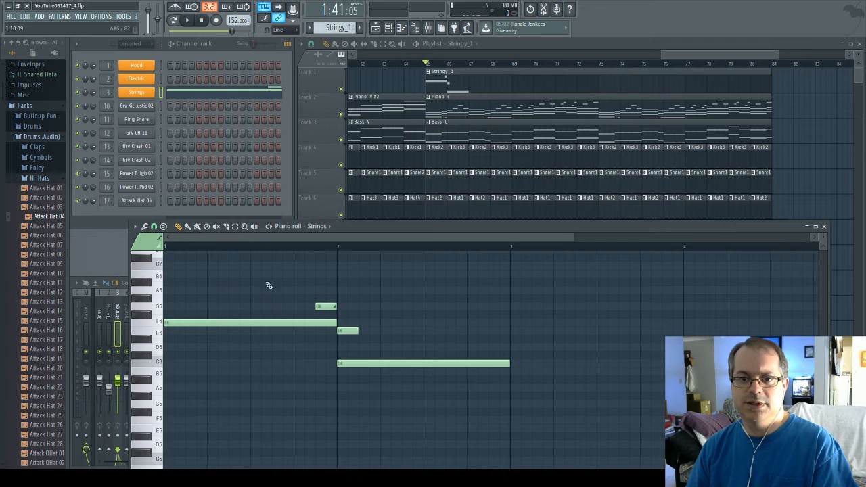
pyautogui.rightClick(323, 306)
pyautogui.click(318, 307)
pyautogui.press('space')
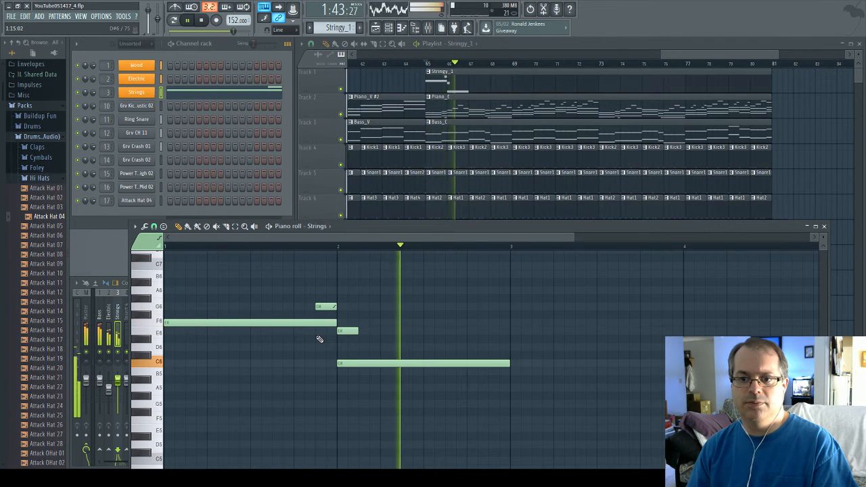
# Replace the G6 portamento note at the end of bar 1 with a half-beat G6 slide note, and play from bar 65
pyautogui.press('space')
pyautogui.press('space')
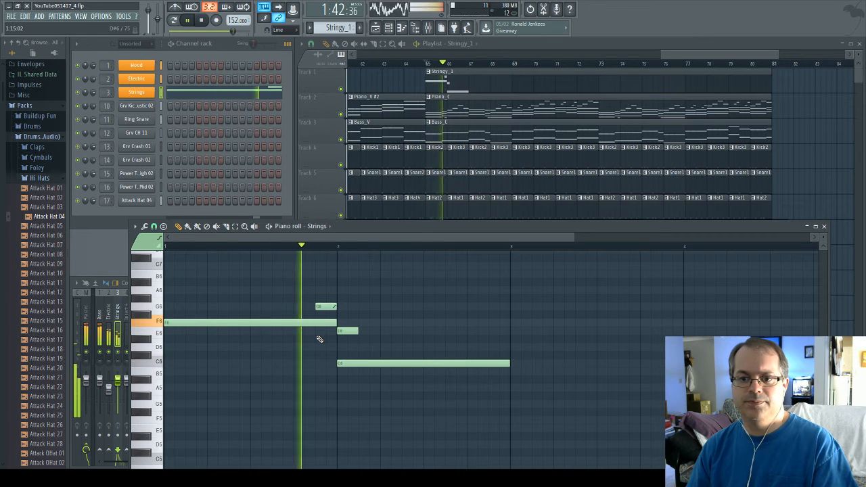
pyautogui.press('space')
pyautogui.rightClick(322, 307)
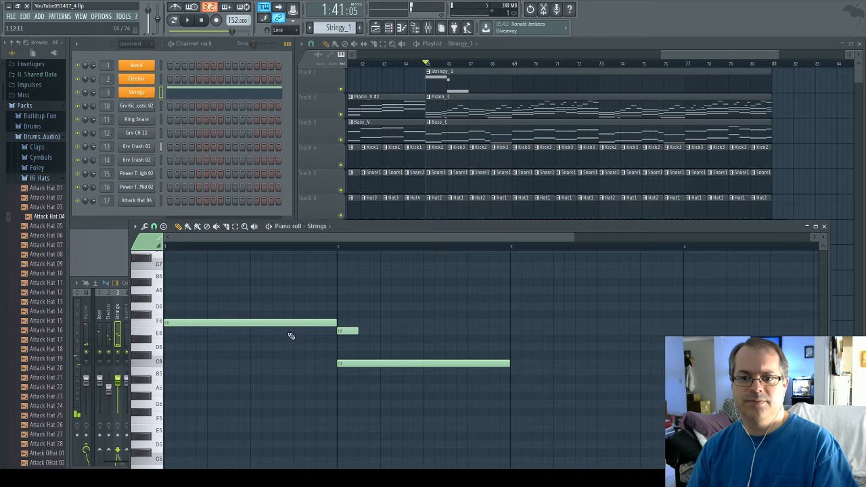
pyautogui.click(317, 307)
pyautogui.press('space')
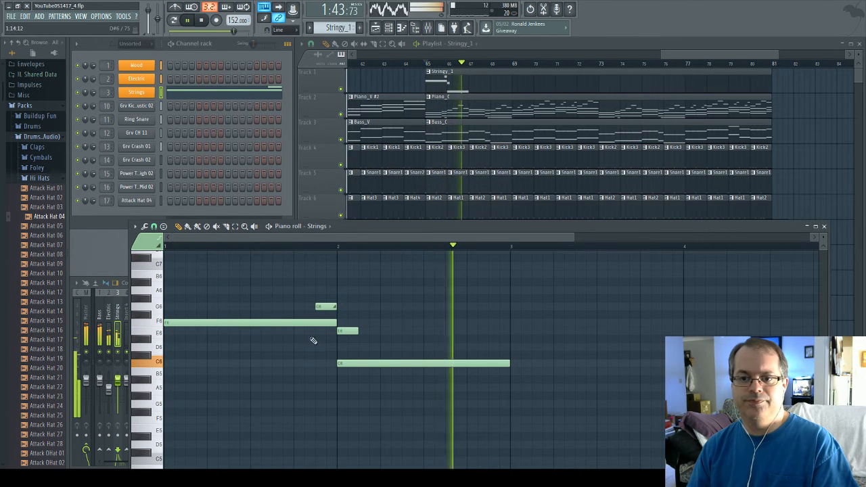
pyautogui.press('space')
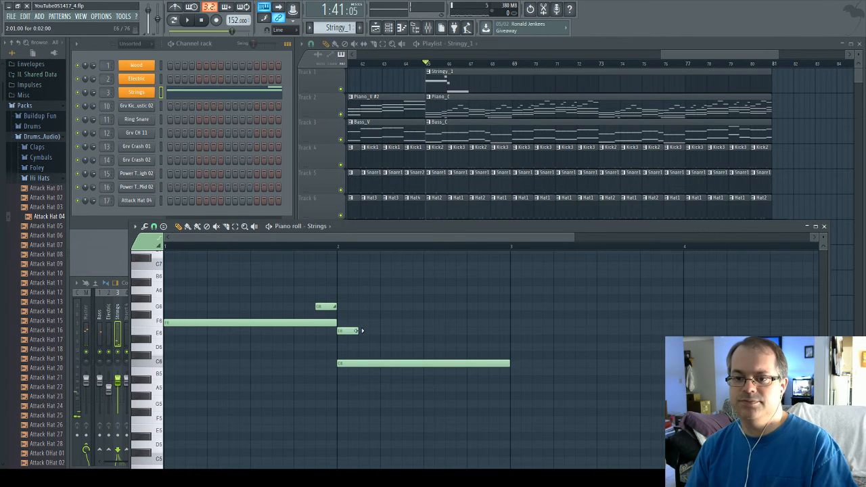
# Lengthen the E6 note to two beats, trim the C6 note to the last two beats of bar 2, and play twice from bar 65
pyautogui.moveTo(362, 330); pyautogui.dragTo(403, 330)
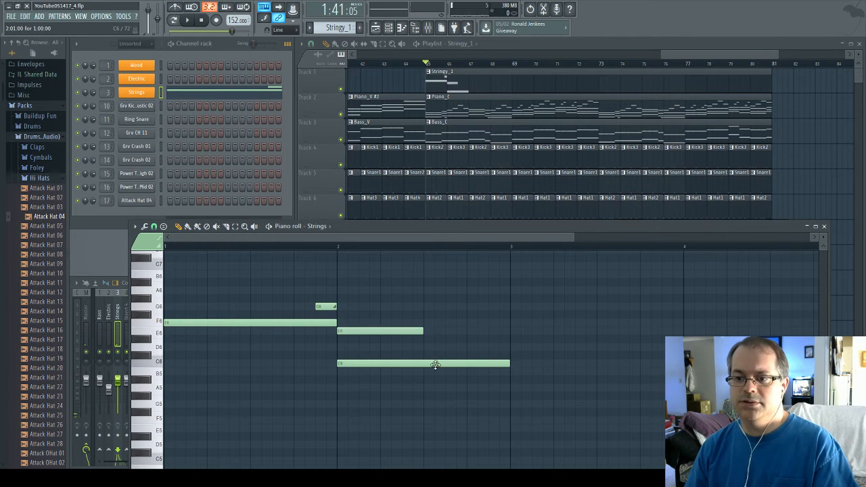
pyautogui.moveTo(508, 364); pyautogui.dragTo(476, 363)
pyautogui.press('space')
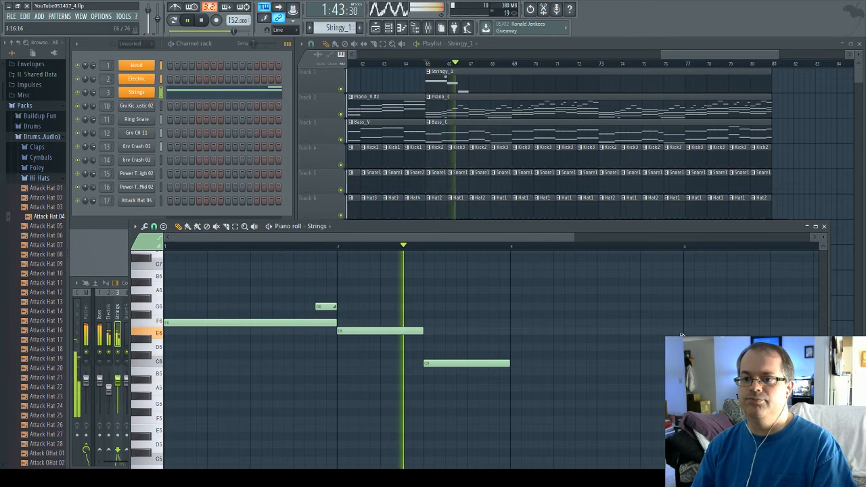
pyautogui.press('space')
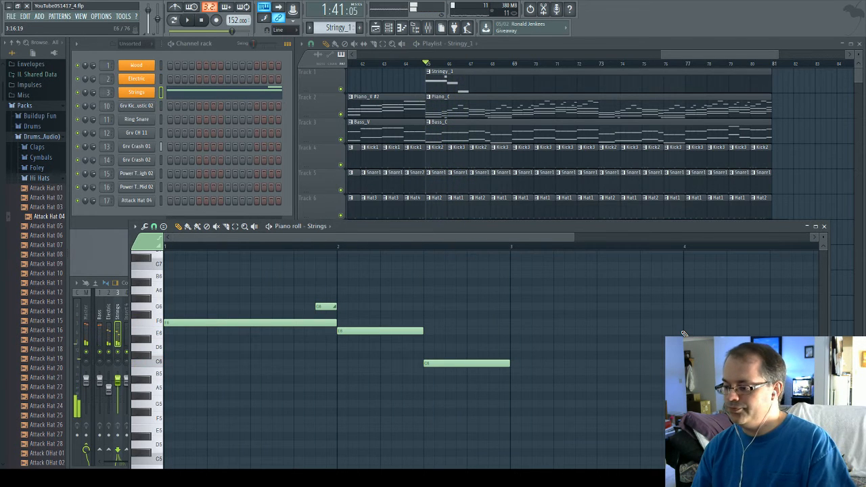
pyautogui.press('space')
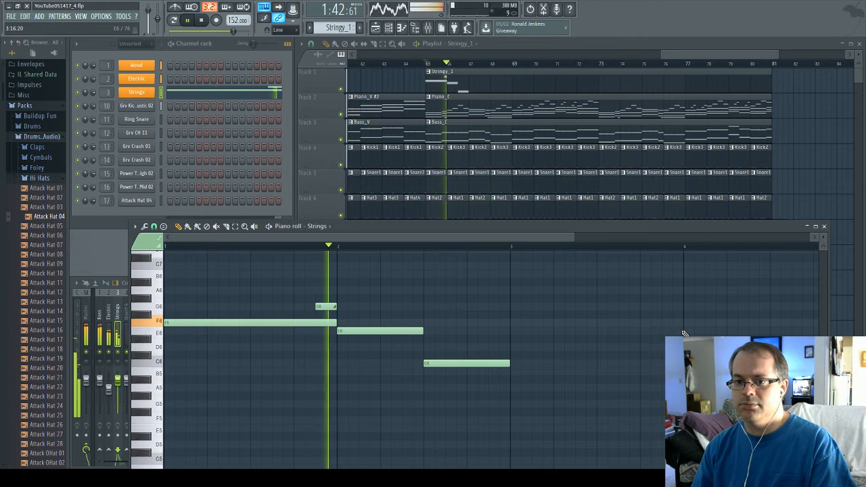
pyautogui.press('space')
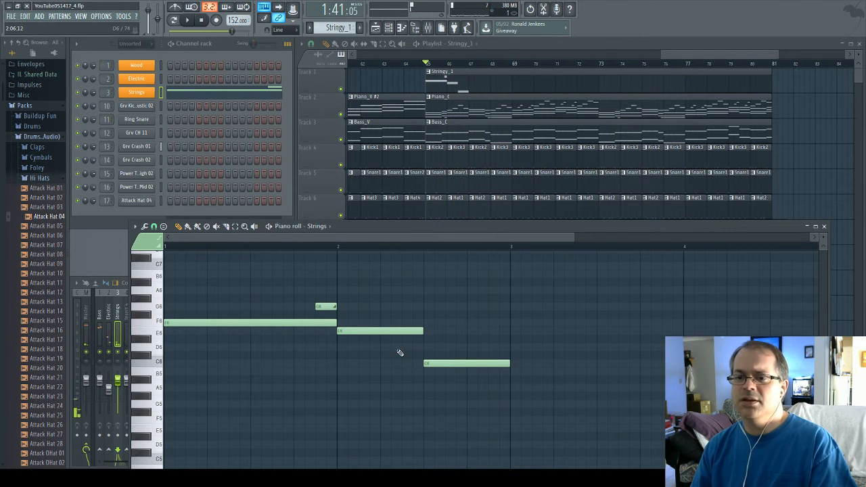
# Audition bar 2's E6 and C6 notes, raise the C6 note to G6 and play from bar 65
pyautogui.click(383, 331)
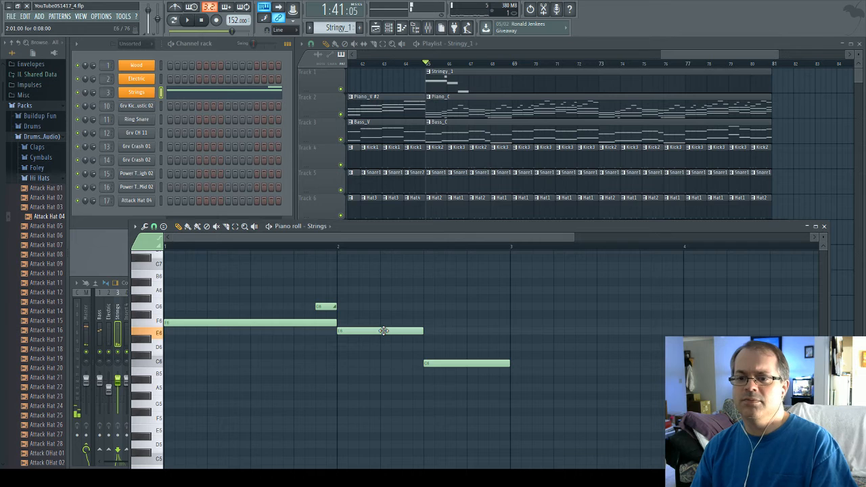
pyautogui.click(440, 362)
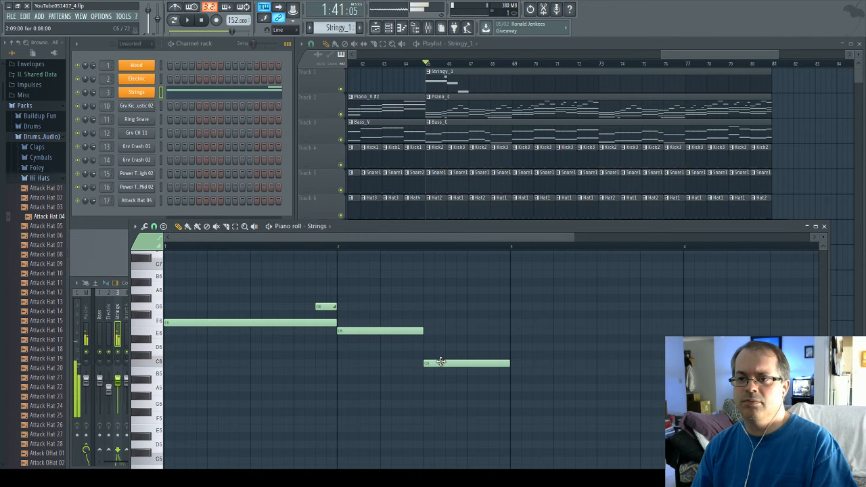
pyautogui.press('space')
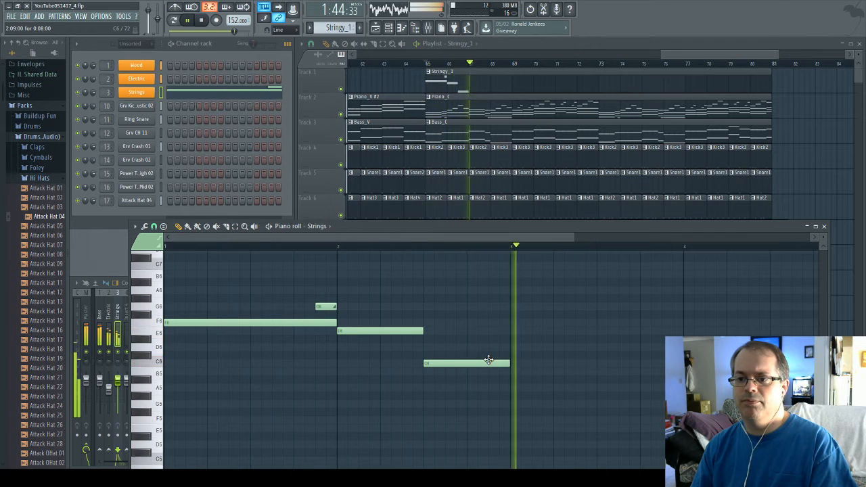
pyautogui.press('space')
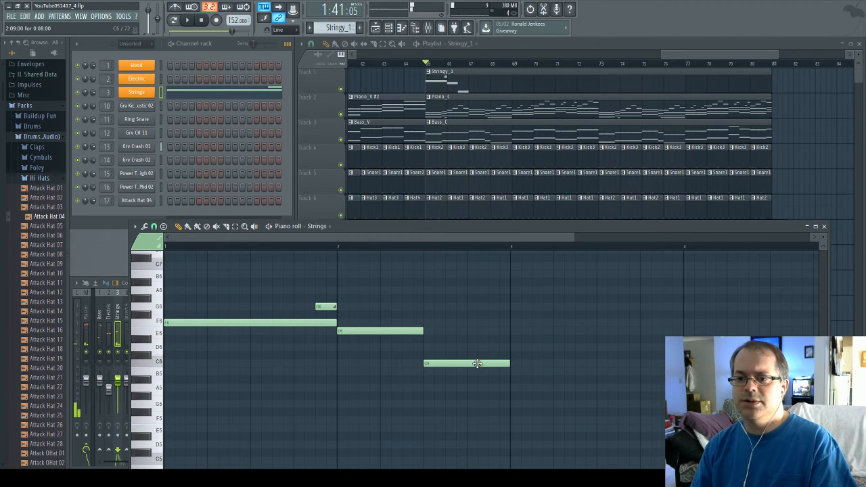
pyautogui.moveTo(479, 361); pyautogui.dragTo(480, 308)
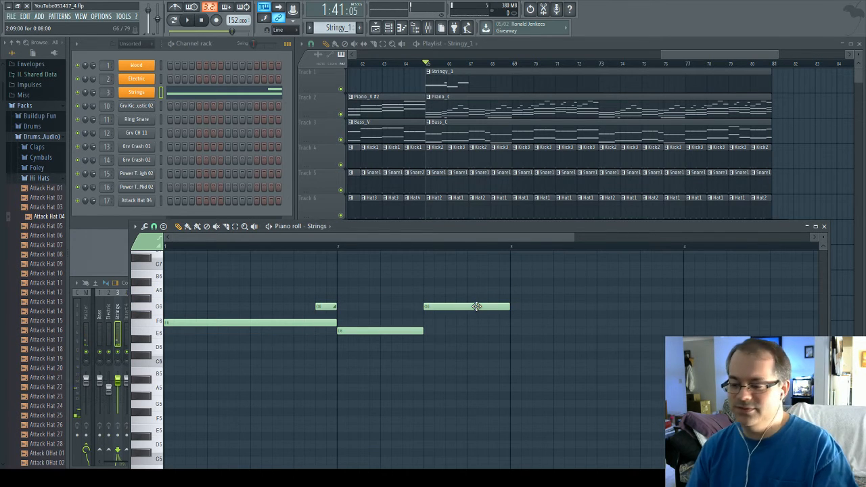
pyautogui.press('space')
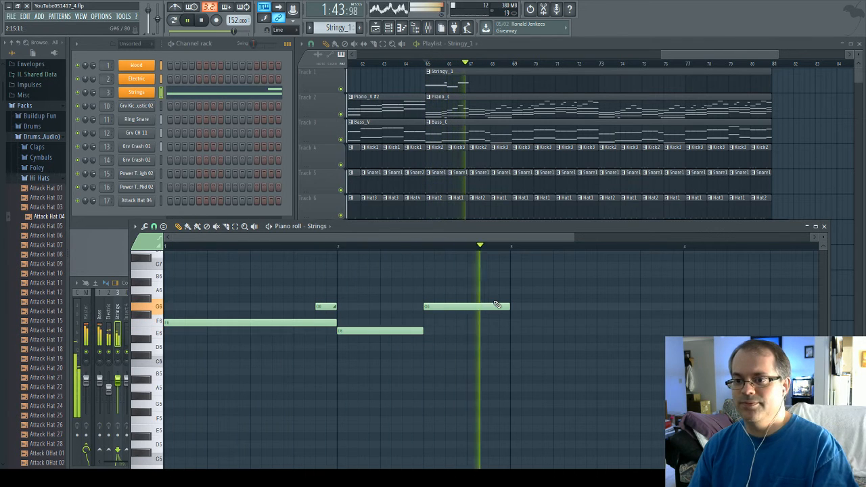
pyautogui.press('space')
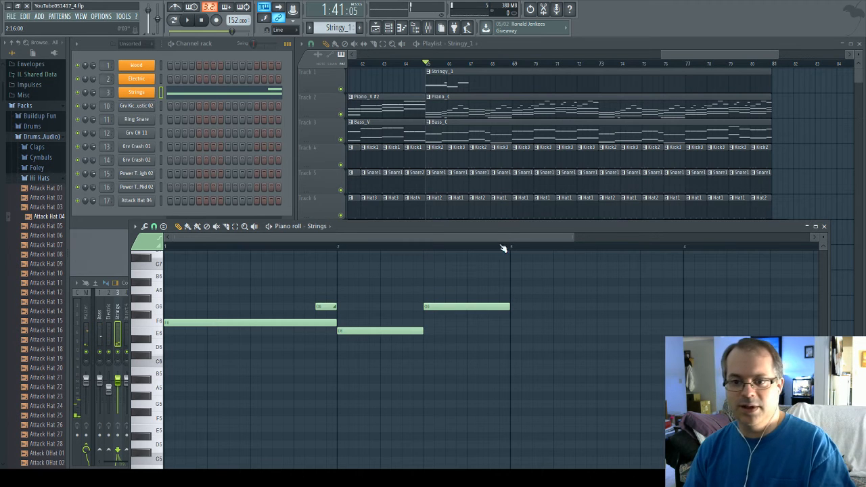
# Copy the two-bar strings phrase so that it starts exactly at bar 3
pyautogui.moveTo(210, 287); pyautogui.dragTo(563, 375)
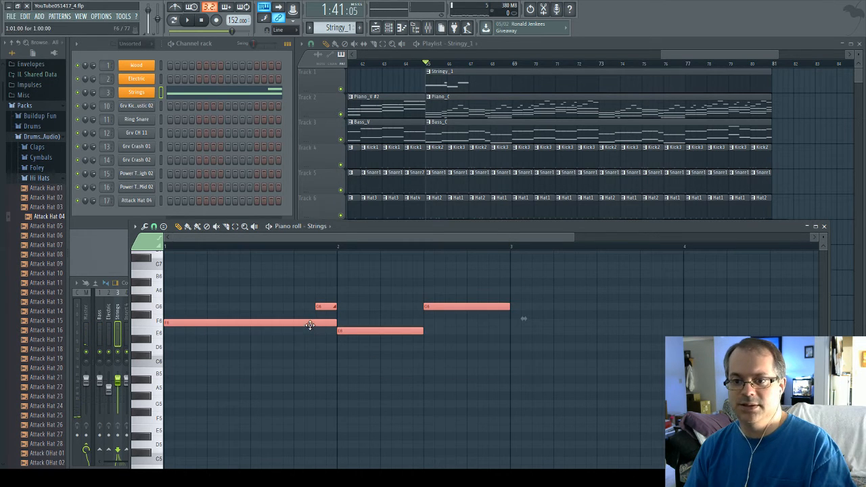
pyautogui.moveTo(309, 324); pyautogui.dragTo(669, 320)
pyautogui.click(667, 316)
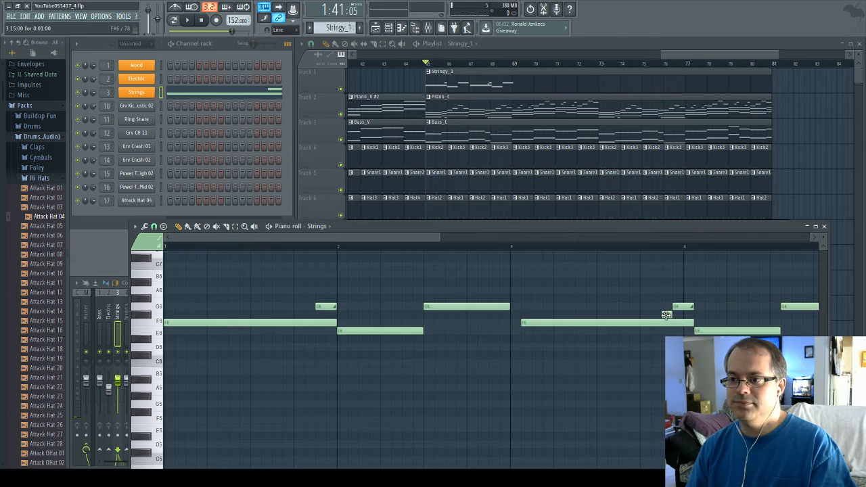
pyautogui.moveTo(418, 238); pyautogui.dragTo(478, 239)
pyautogui.click(444, 282)
pyautogui.rightClick(586, 283)
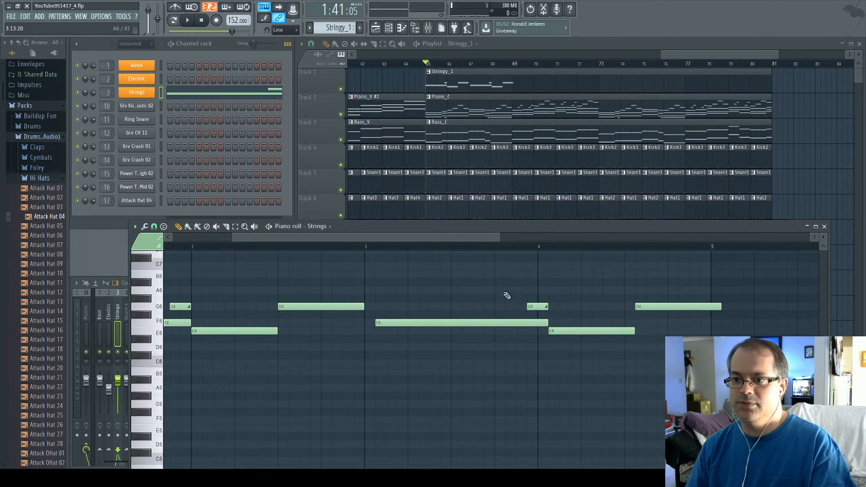
pyautogui.moveTo(467, 287); pyautogui.dragTo(679, 381)
pyautogui.moveTo(490, 322); pyautogui.dragTo(479, 323)
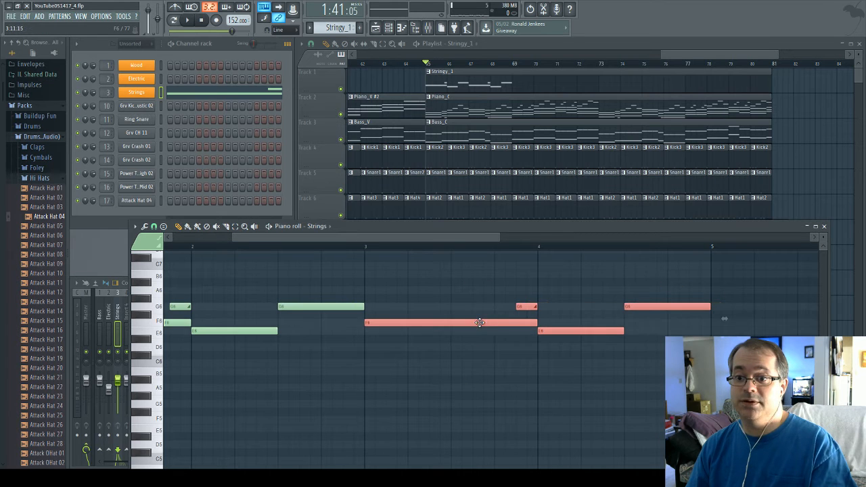
# Lower bar 3's F6 note and its G6 slide note to D6 and E6, and play from bar 65
pyautogui.moveTo(469, 238); pyautogui.dragTo(491, 237)
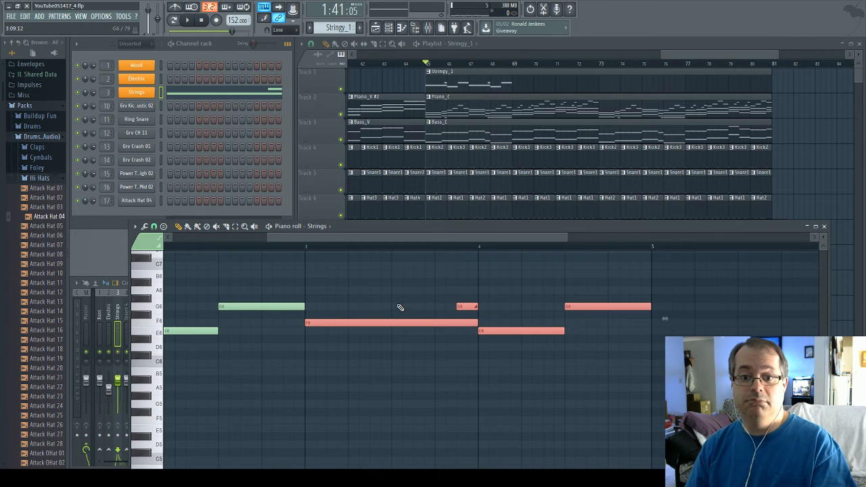
pyautogui.moveTo(437, 237); pyautogui.dragTo(404, 241)
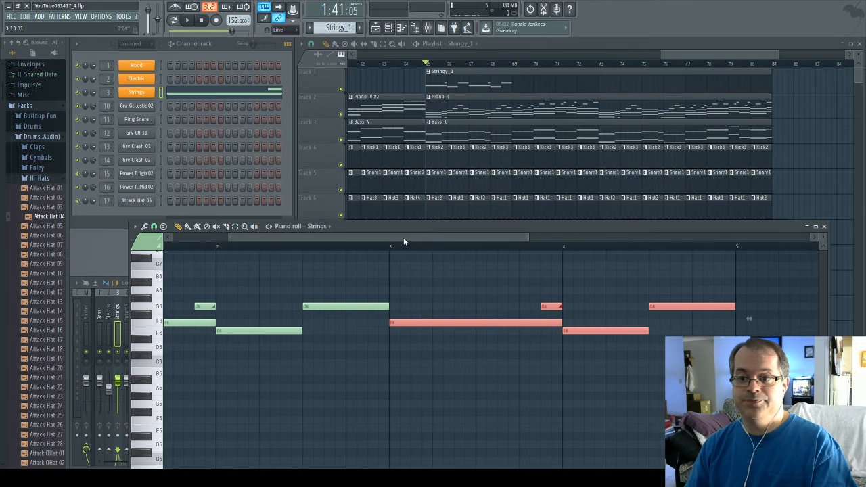
pyautogui.moveTo(431, 268); pyautogui.dragTo(519, 349)
pyautogui.moveTo(459, 235); pyautogui.dragTo(480, 235)
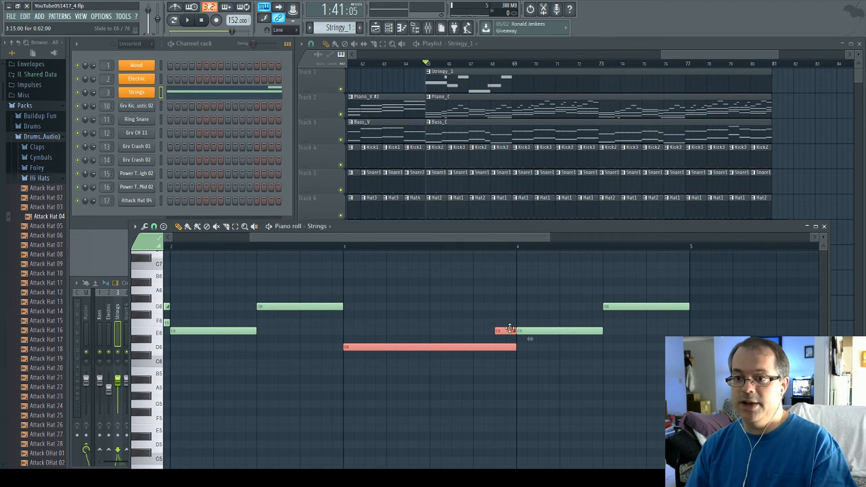
pyautogui.moveTo(502, 237); pyautogui.dragTo(473, 236)
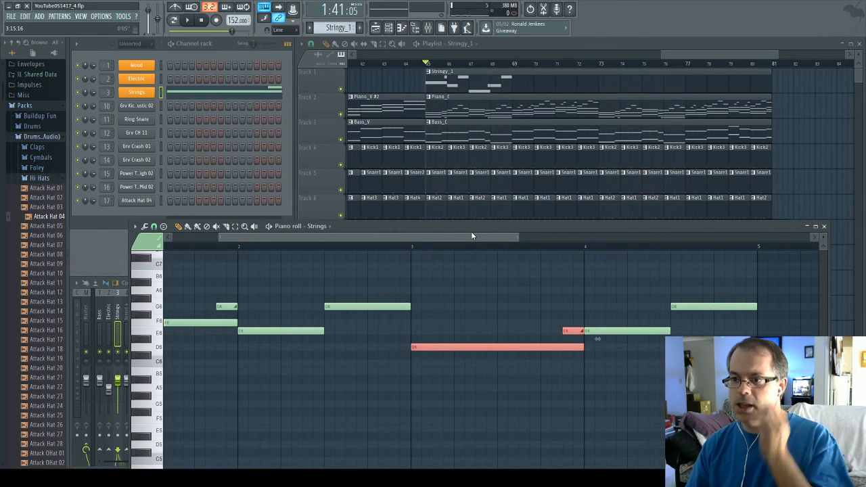
pyautogui.moveTo(472, 235)
pyautogui.mouseDown()
pyautogui.moveTo(380, 235)
pyautogui.moveTo(484, 236)
pyautogui.mouseUp()
pyautogui.press('space')
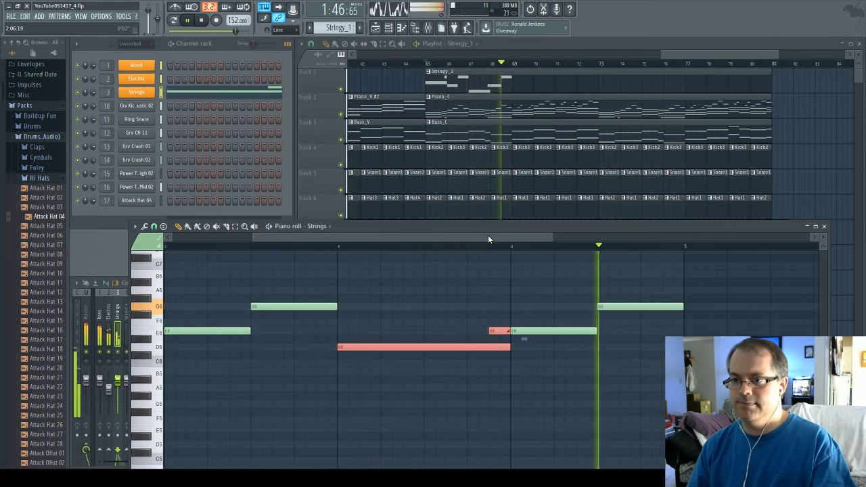
pyautogui.moveTo(488, 235); pyautogui.dragTo(503, 235)
pyautogui.press('space')
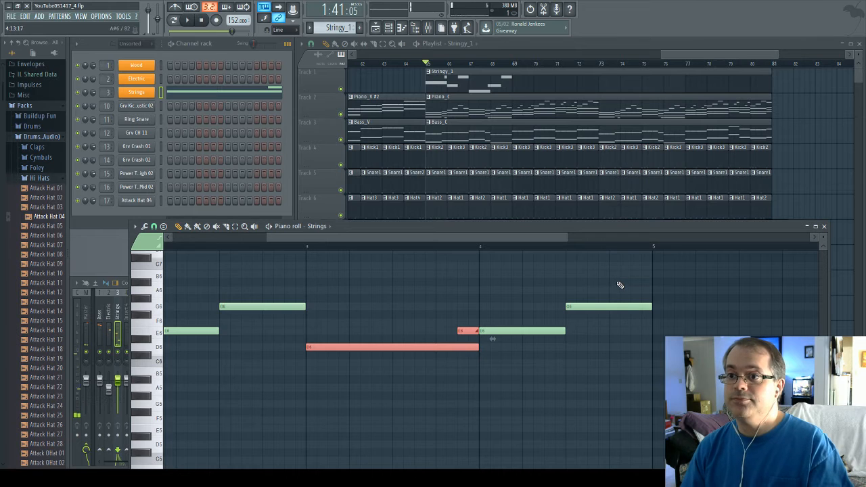
# Examine the Piano_C chords and melody notes in bars 5 to 8 in an enlarged piano roll
pyautogui.moveTo(552, 236); pyautogui.dragTo(675, 237)
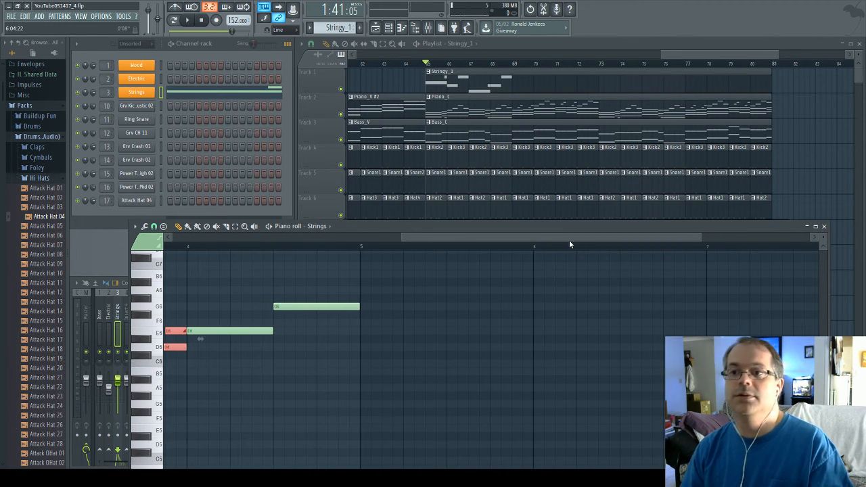
pyautogui.click(521, 108)
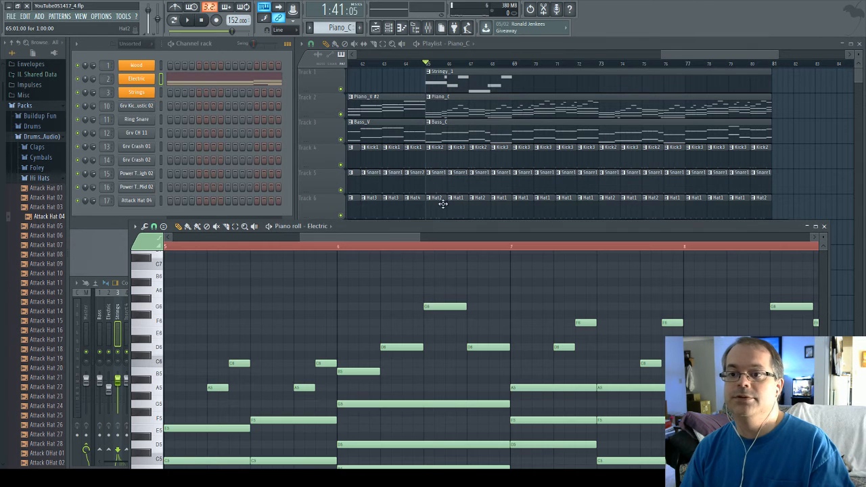
pyautogui.moveTo(466, 224); pyautogui.dragTo(478, 199)
pyautogui.doubleClick(478, 200)
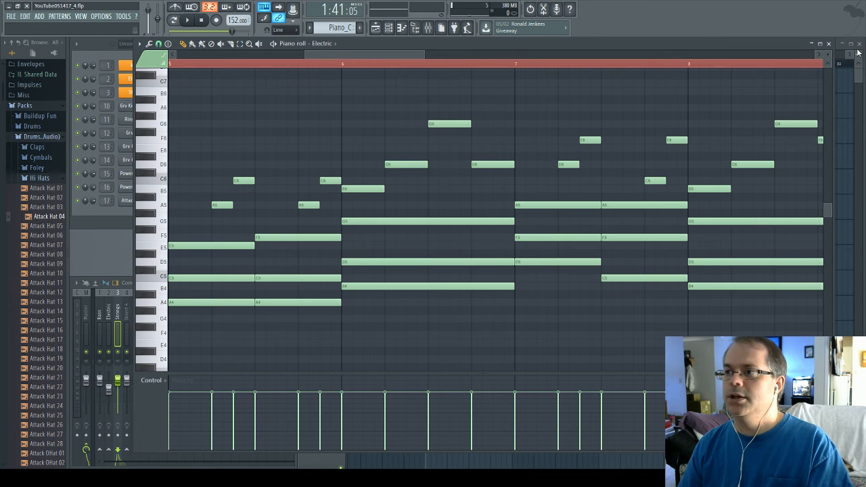
pyautogui.click(828, 43)
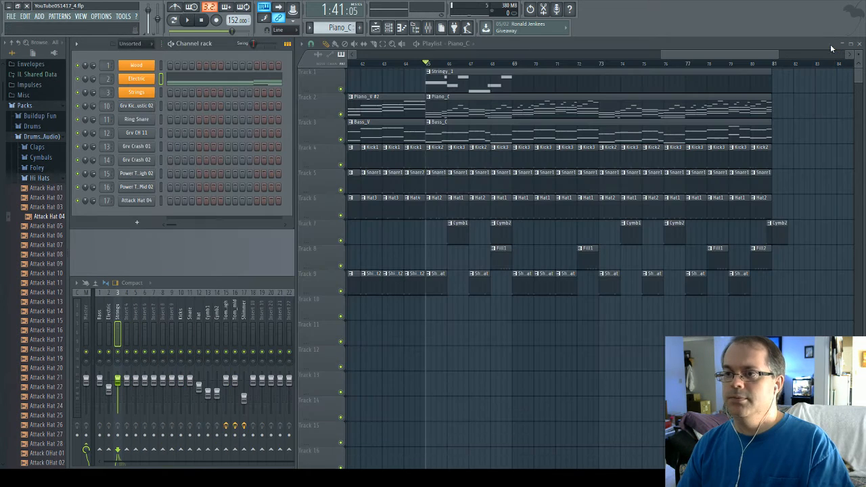
# Enter a two-beat A6 note at the start of bar 5 in the Stringy_1 strings part
pyautogui.doubleClick(519, 92)
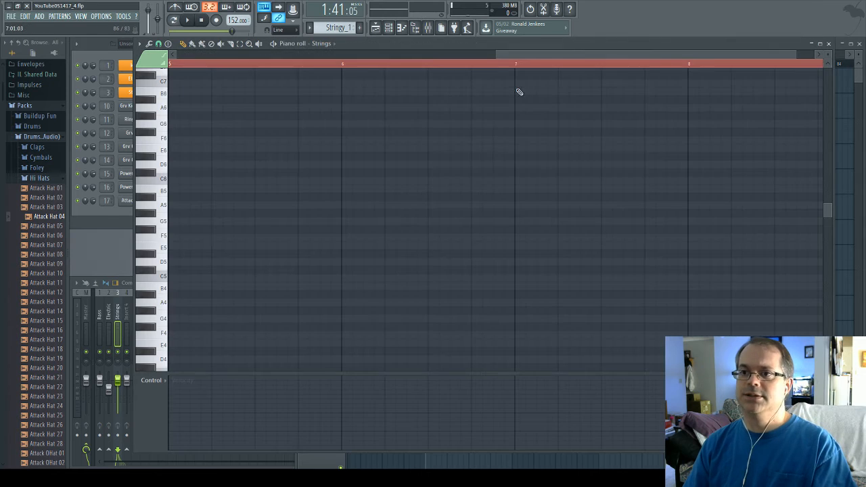
pyautogui.moveTo(542, 56); pyautogui.dragTo(443, 56)
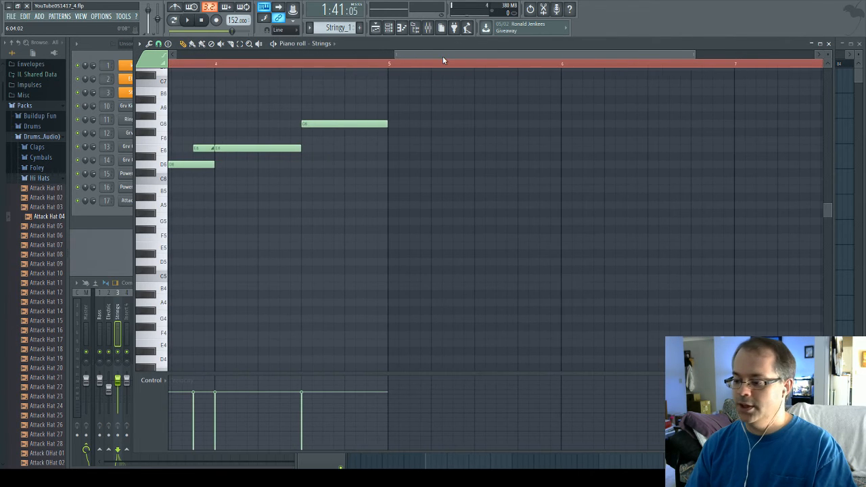
pyautogui.scroll(1, 413, 222)
pyautogui.scroll(3, 413, 222)
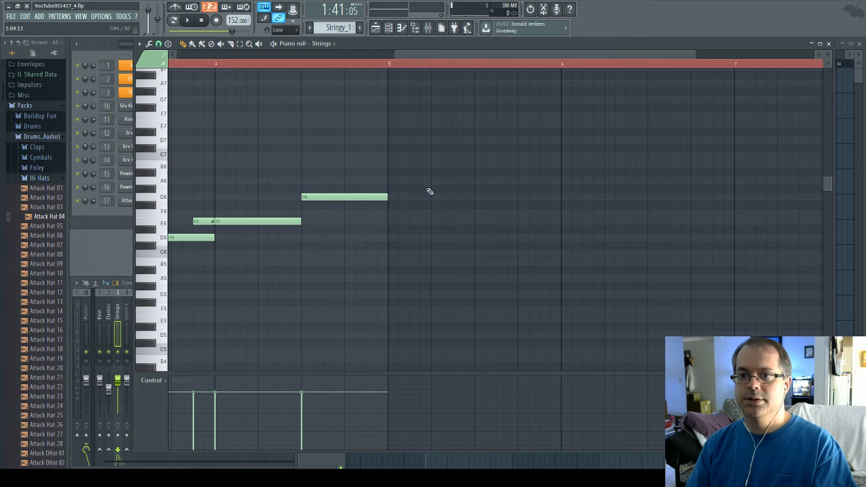
pyautogui.click(391, 197)
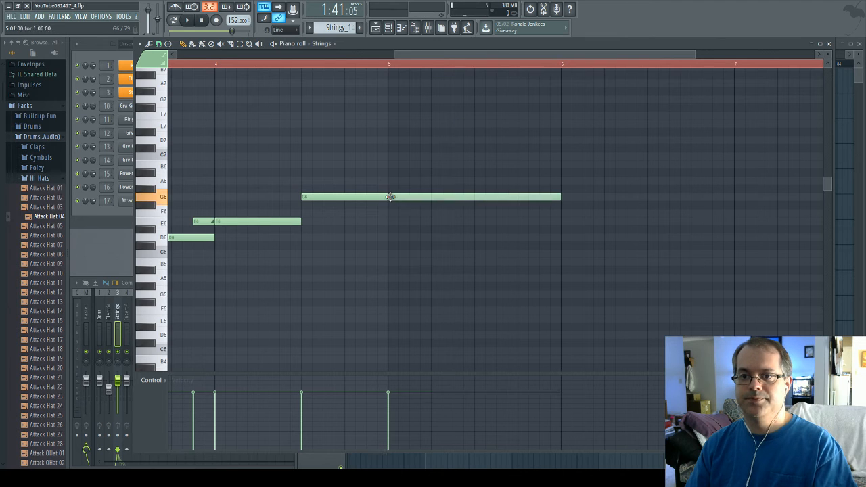
pyautogui.moveTo(553, 198); pyautogui.dragTo(387, 197)
pyautogui.click(454, 183)
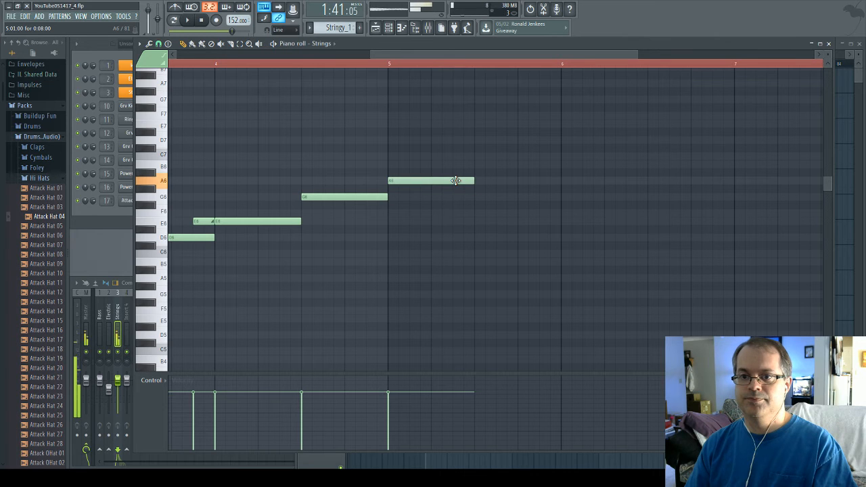
# Lower bar 5's A6 note to A5 and add a two-beat F6 note on beat 3 of bar 5
pyautogui.moveTo(455, 181); pyautogui.dragTo(454, 278)
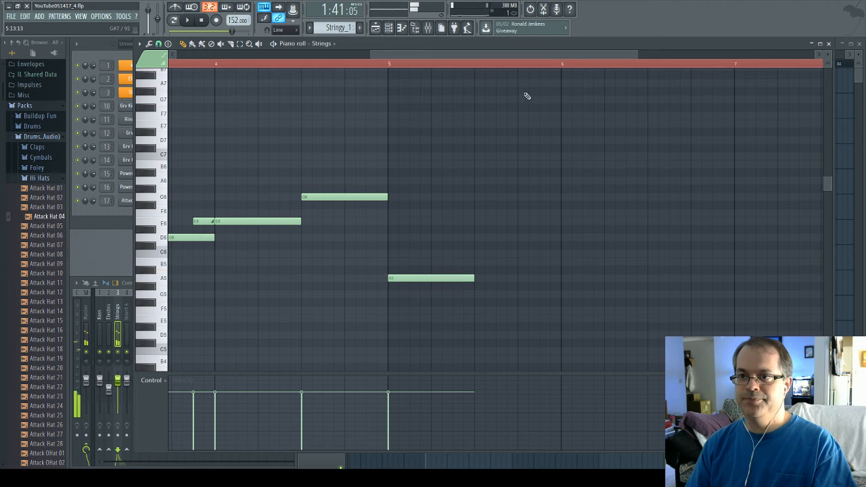
pyautogui.moveTo(649, 47); pyautogui.dragTo(655, 76)
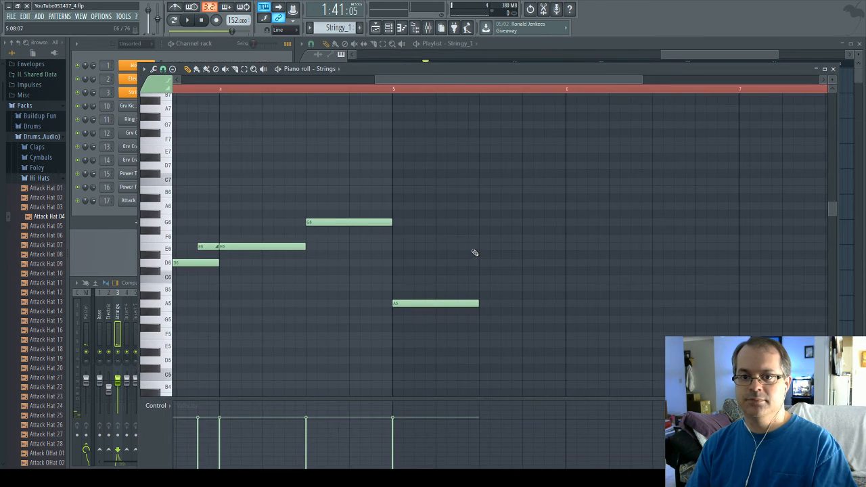
pyautogui.click(484, 238)
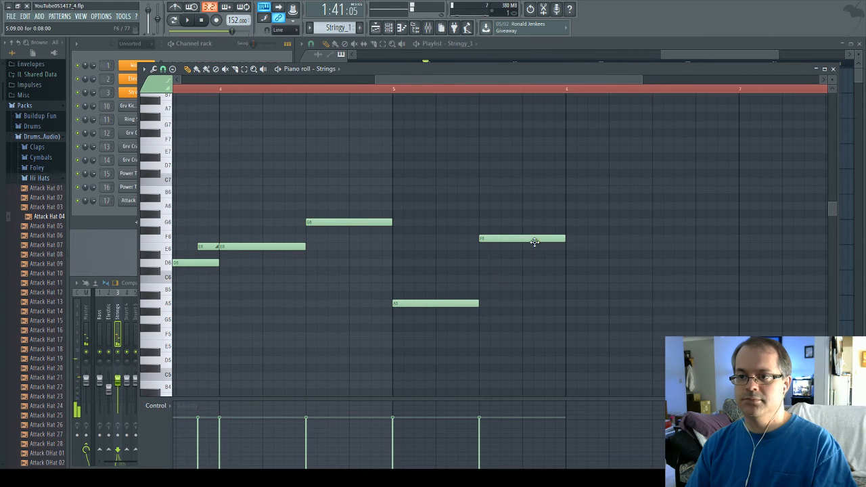
# Enter a two-beat G6 note at the start of bar 6 and a two-beat D6 note on beat 3
pyautogui.moveTo(522, 79); pyautogui.dragTo(554, 77)
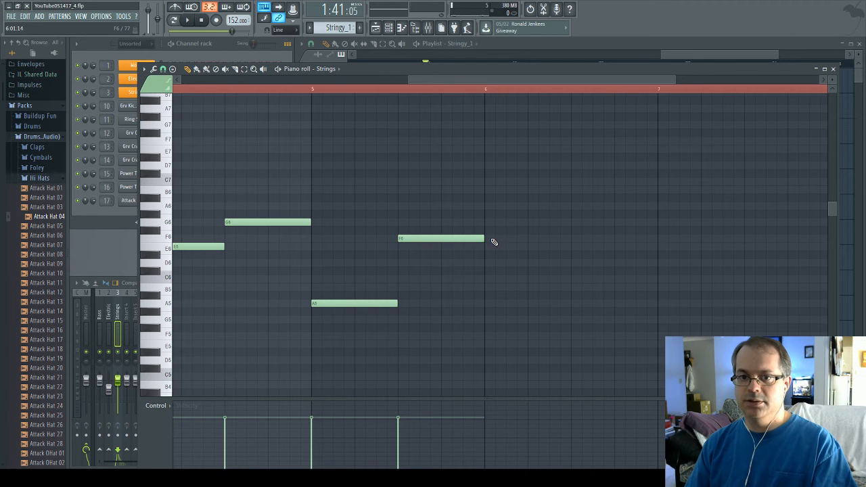
pyautogui.click(489, 222)
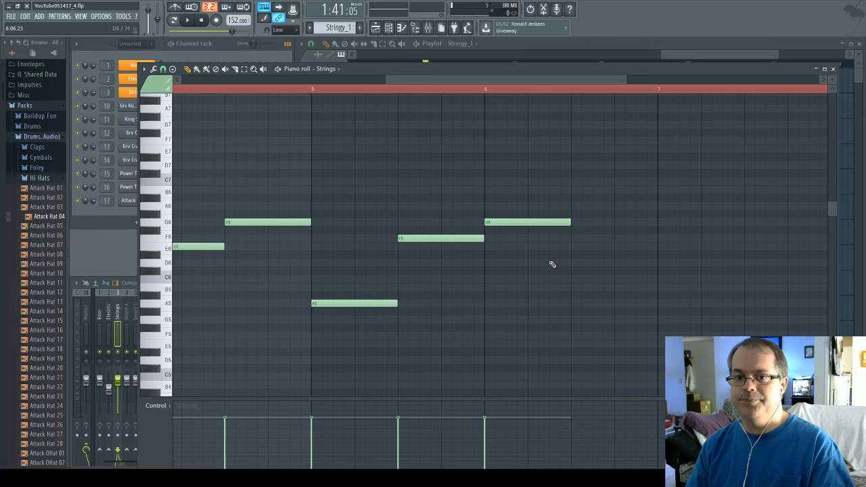
pyautogui.click(580, 264)
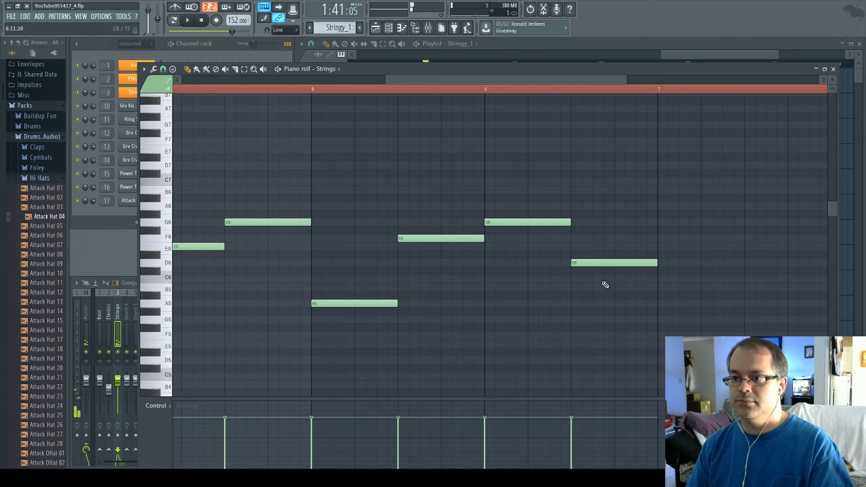
pyautogui.moveTo(645, 264)
pyautogui.mouseDown()
pyautogui.moveTo(622, 264)
pyautogui.moveTo(641, 264)
pyautogui.mouseUp()
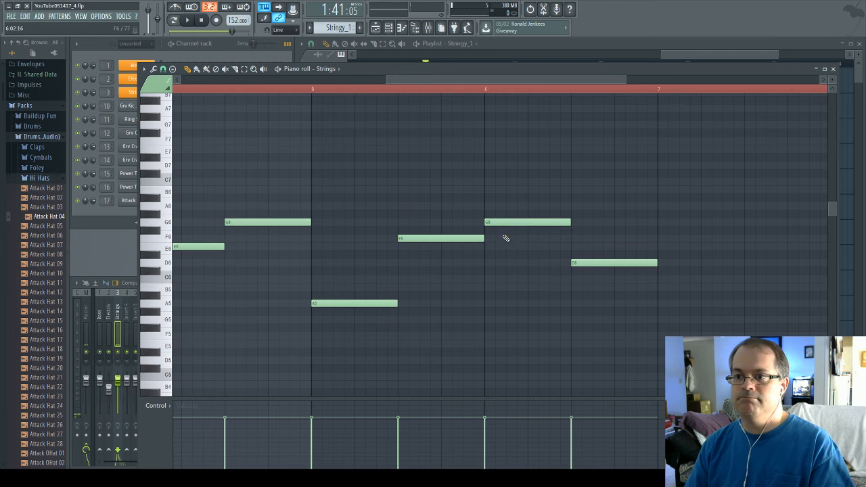
# Add half-beat slide notes in bar 6: D6 just before beat 3 and B5 at the end of the bar
pyautogui.click(562, 238)
pyautogui.moveTo(590, 239); pyautogui.dragTo(563, 263)
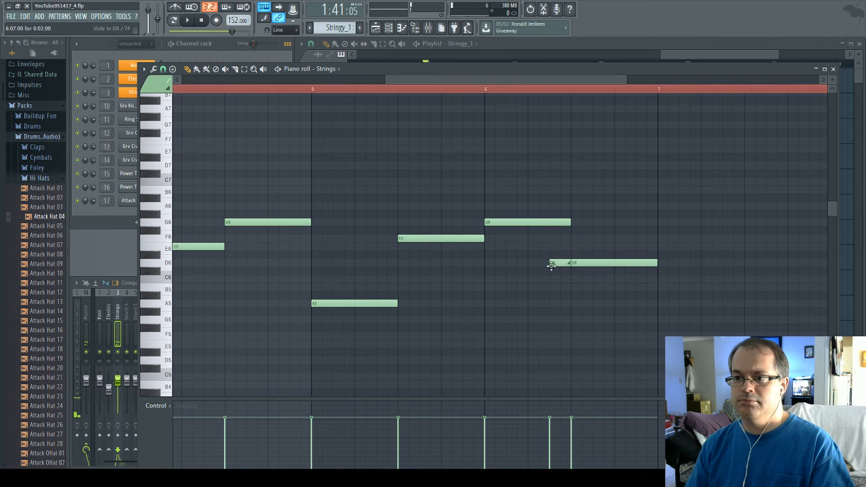
pyautogui.moveTo(651, 277); pyautogui.dragTo(644, 288)
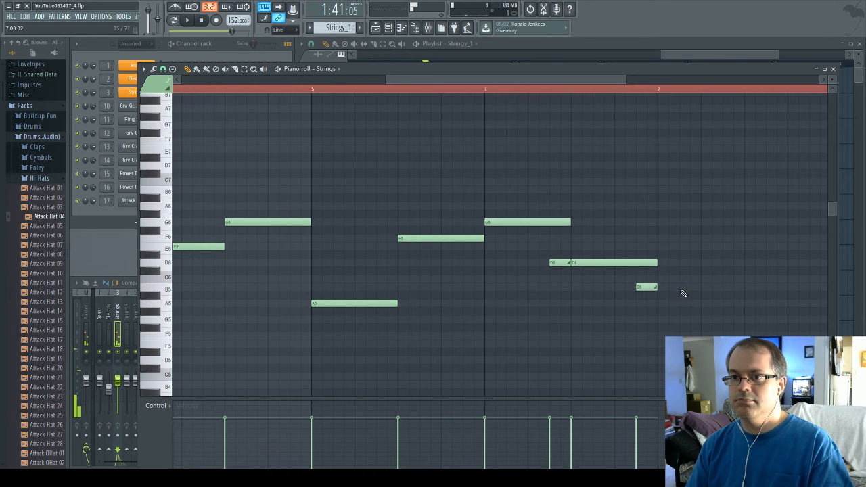
# Play the strings part from bar 6 and again from bar 1 to check the new notes
pyautogui.click(488, 90)
pyautogui.press('space')
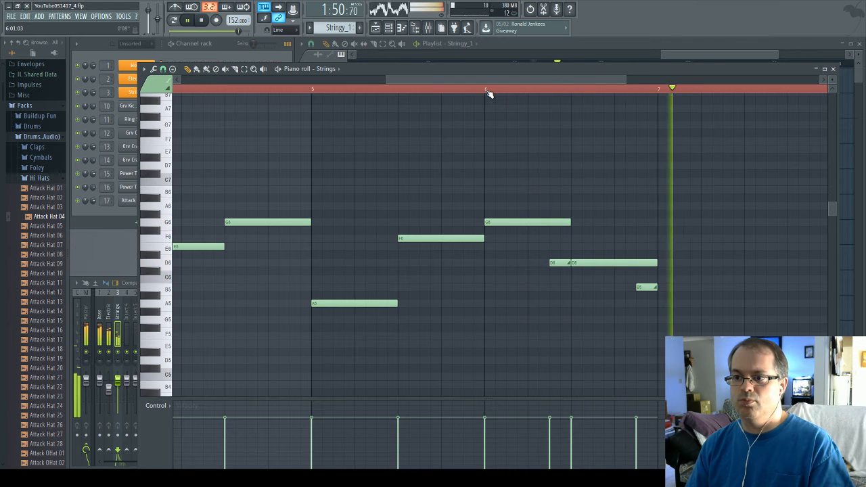
pyautogui.press('space')
pyautogui.moveTo(483, 85); pyautogui.dragTo(198, 75)
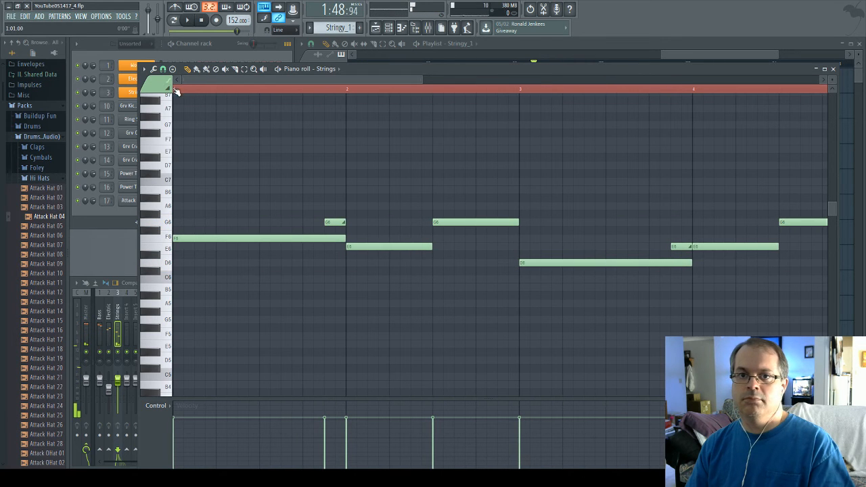
pyautogui.press('space')
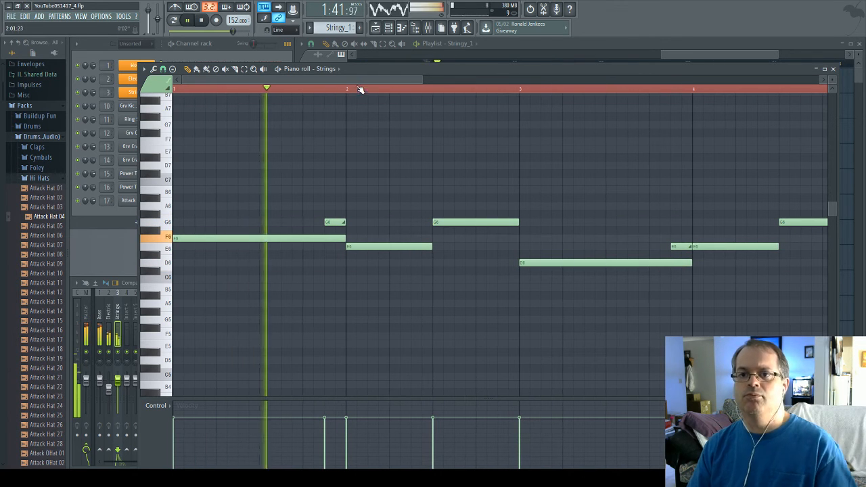
pyautogui.moveTo(357, 81); pyautogui.dragTo(588, 81)
pyautogui.press('space')
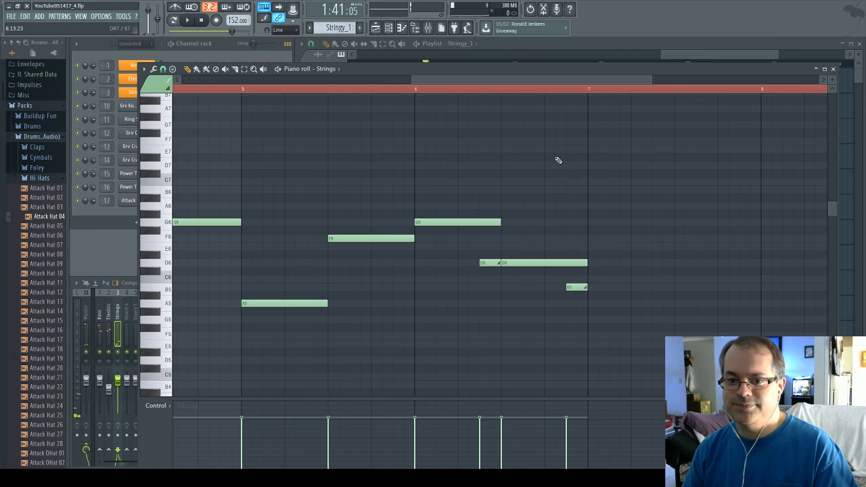
# Copy the phrase in bars 5 and 6 so that it starts at bar 7, and play from bar 5
pyautogui.moveTo(613, 85); pyautogui.dragTo(625, 80)
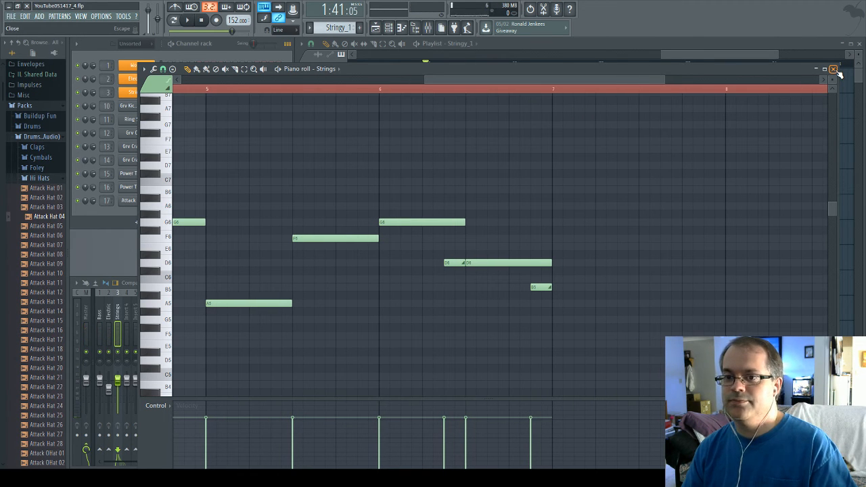
pyautogui.moveTo(284, 188); pyautogui.dragTo(541, 339)
pyautogui.moveTo(288, 306); pyautogui.dragTo(604, 307)
pyautogui.click(210, 90)
pyautogui.press('space')
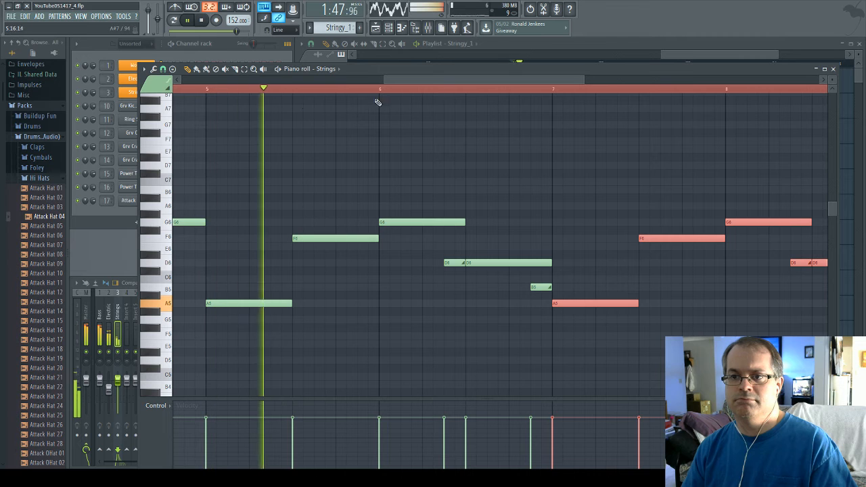
pyautogui.moveTo(474, 76); pyautogui.dragTo(549, 82)
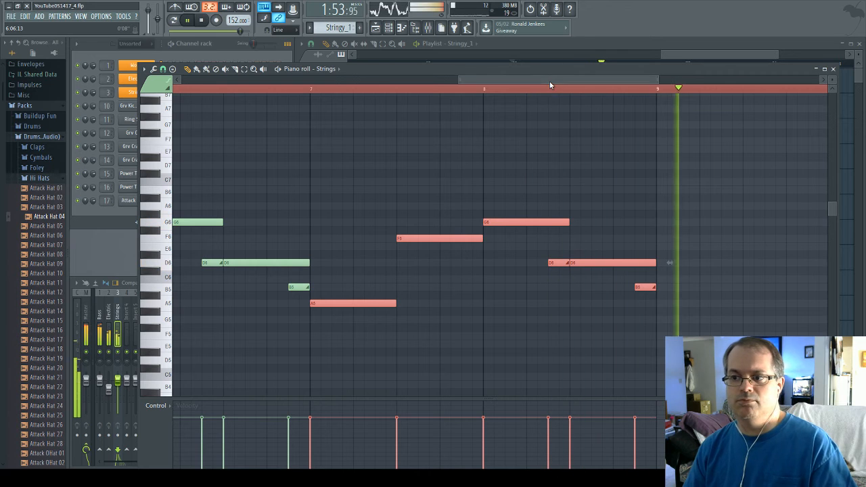
# Copy the entire eight-bar strings line so that the copy starts exactly at bar 9
pyautogui.moveTo(631, 69)
pyautogui.mouseDown()
pyautogui.moveTo(626, 202)
pyautogui.moveTo(621, 136)
pyautogui.moveTo(592, 72)
pyautogui.moveTo(592, 47)
pyautogui.moveTo(188, 56)
pyautogui.mouseUp()
pyautogui.moveTo(183, 123)
pyautogui.mouseDown()
pyautogui.moveTo(388, 344)
pyautogui.moveTo(481, 315)
pyautogui.moveTo(463, 297)
pyautogui.mouseUp()
pyautogui.rightClick(263, 125)
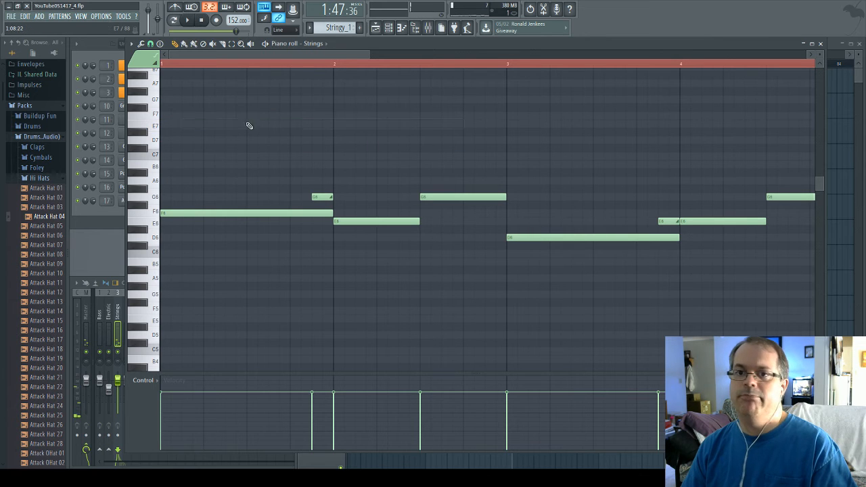
pyautogui.moveTo(184, 103); pyautogui.dragTo(652, 355)
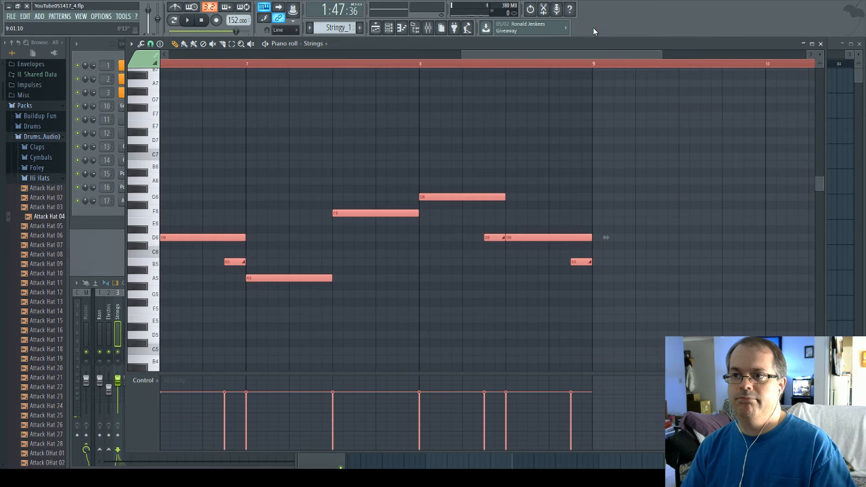
pyautogui.moveTo(599, 53); pyautogui.dragTo(249, 124)
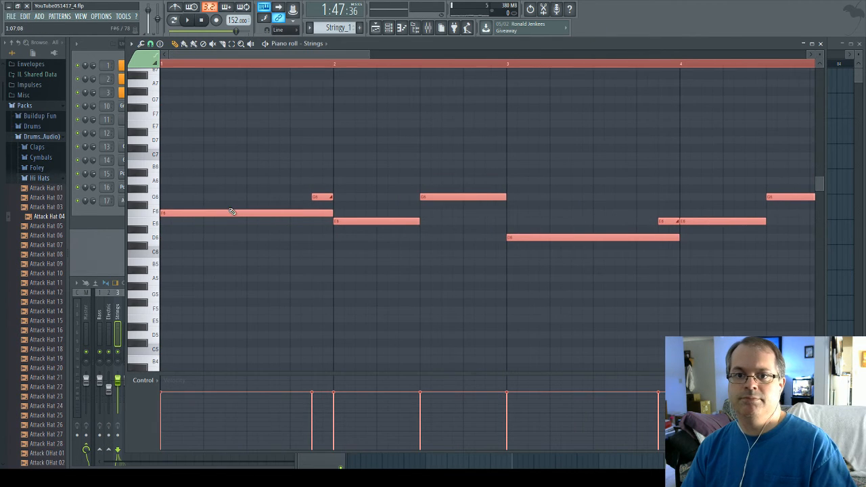
pyautogui.moveTo(231, 212); pyautogui.dragTo(647, 219)
pyautogui.moveTo(426, 54); pyautogui.dragTo(494, 55)
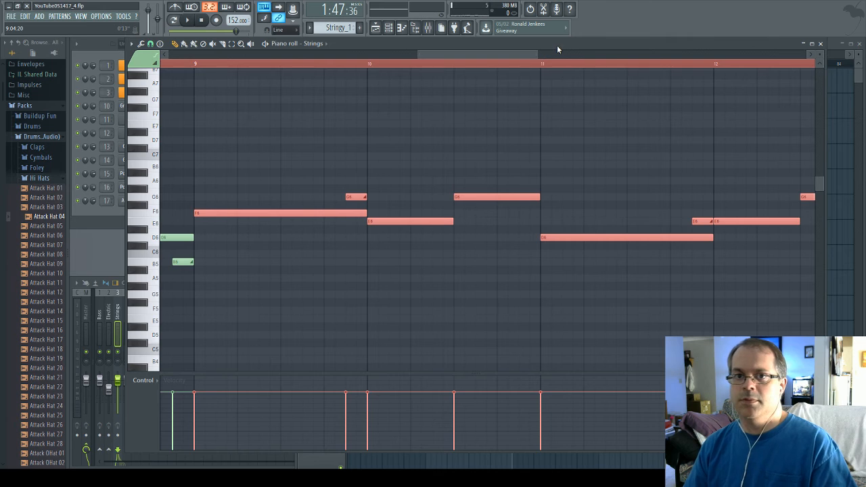
pyautogui.moveTo(557, 44); pyautogui.dragTo(580, 222)
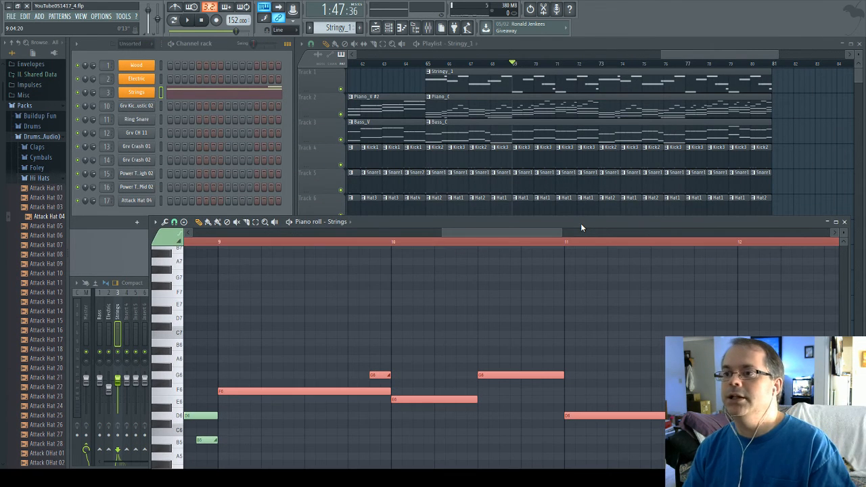
pyautogui.moveTo(581, 223); pyautogui.dragTo(584, 90)
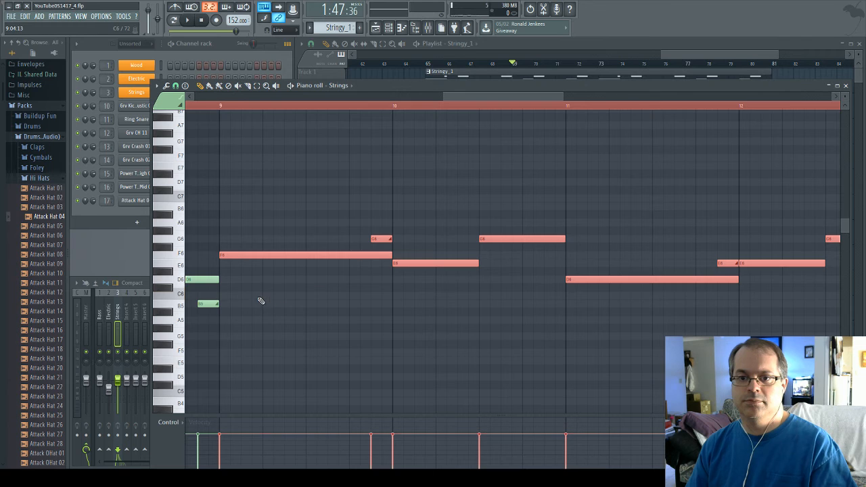
# Add full-bar, non-slide lower harmony notes to the copied line: C6 in bar 9 and A5 in bar 11
pyautogui.moveTo(261, 296)
pyautogui.mouseDown()
pyautogui.moveTo(252, 296)
pyautogui.moveTo(286, 296)
pyautogui.moveTo(235, 298)
pyautogui.moveTo(255, 295)
pyautogui.mouseUp()
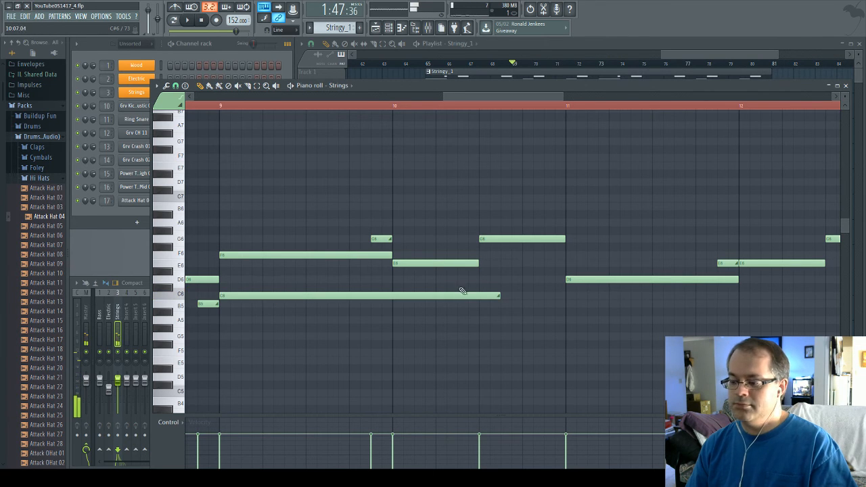
pyautogui.rightClick(498, 296)
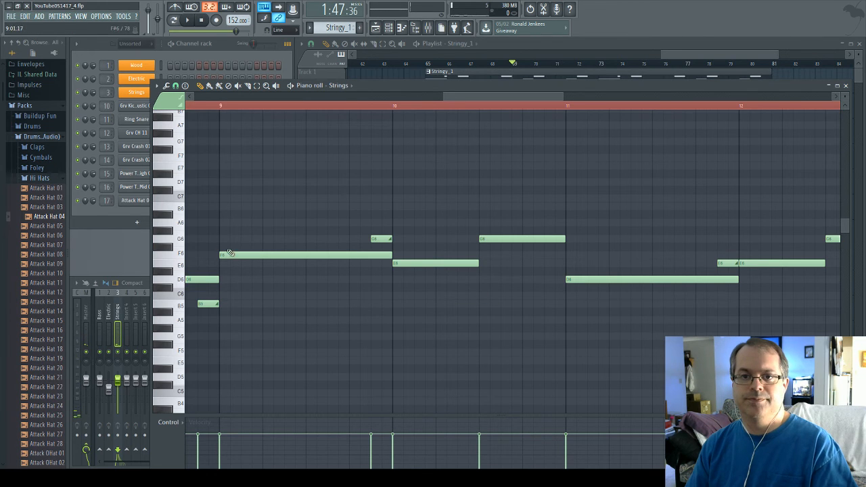
pyautogui.click(228, 297)
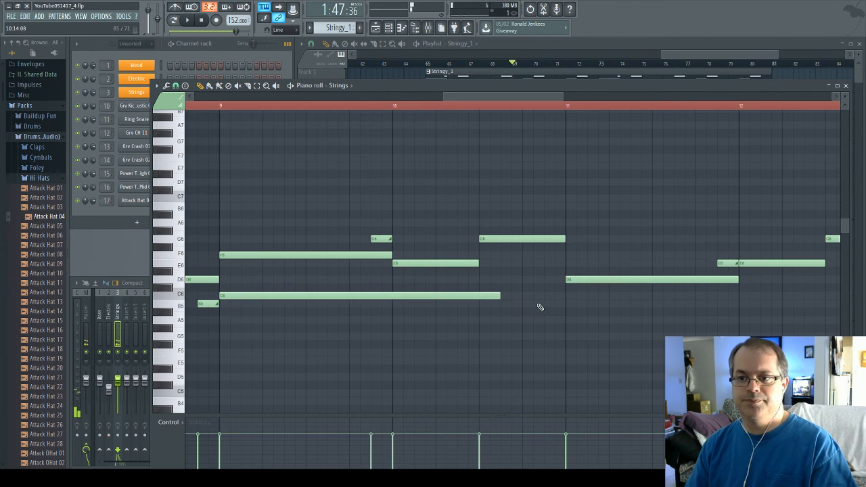
pyautogui.moveTo(501, 298); pyautogui.dragTo(305, 300)
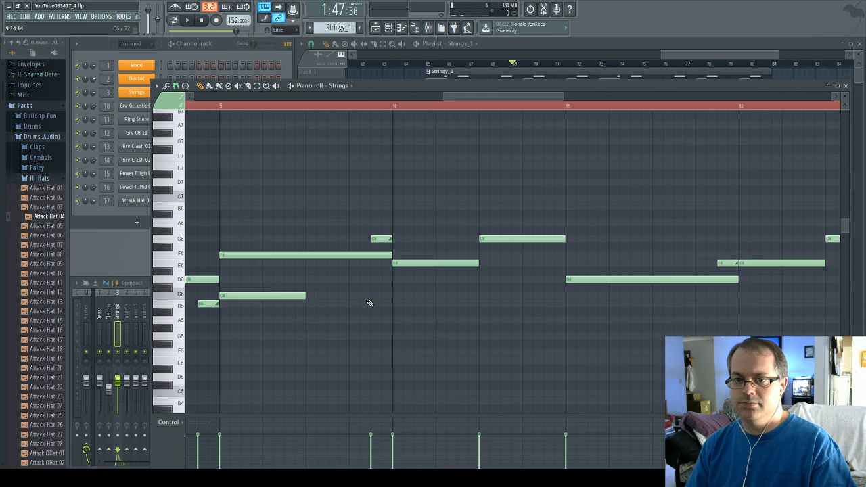
pyautogui.moveTo(307, 296); pyautogui.dragTo(380, 298)
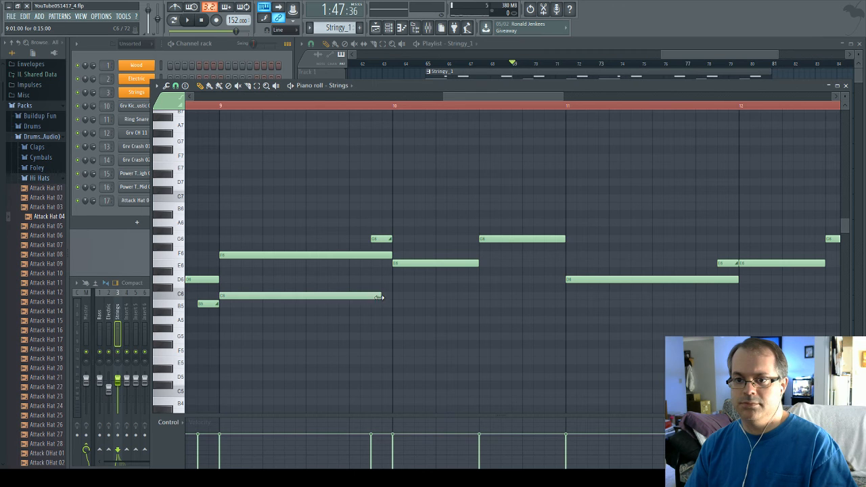
pyautogui.click(578, 305)
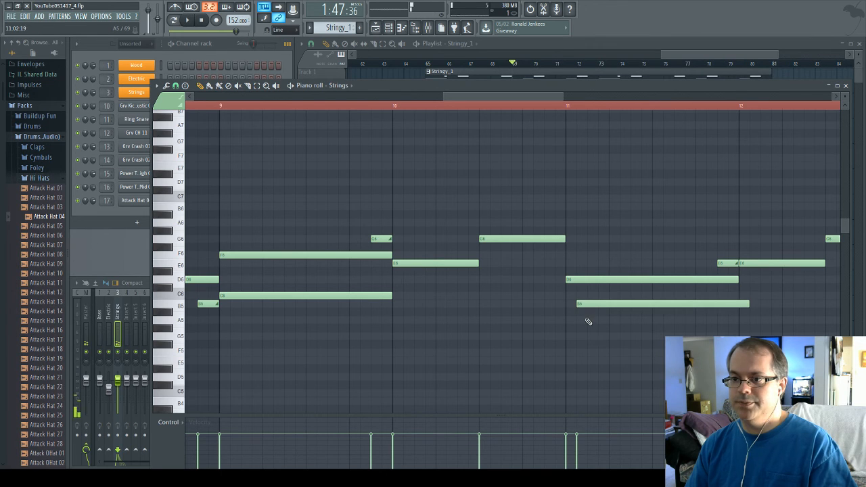
pyautogui.moveTo(590, 303); pyautogui.dragTo(575, 320)
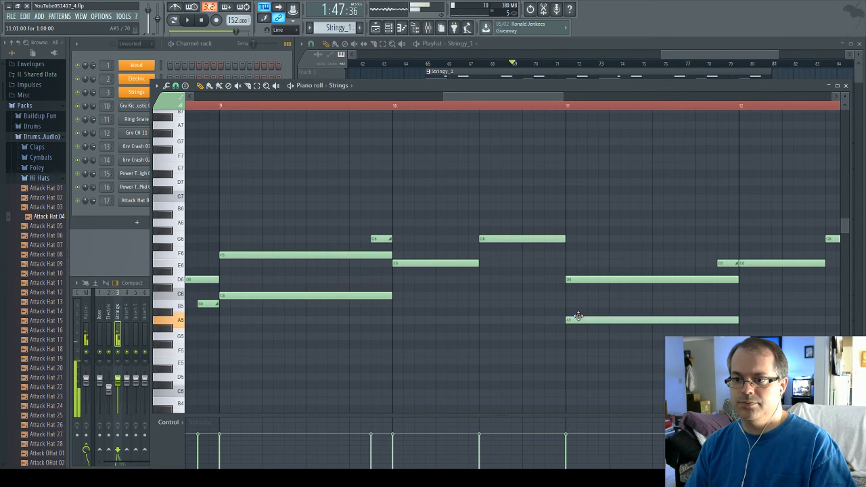
# Add a three-beat C6 harmony note from beat 2 of bar 13 and copy it to the same position in bar 15
pyautogui.moveTo(514, 98); pyautogui.dragTo(611, 89)
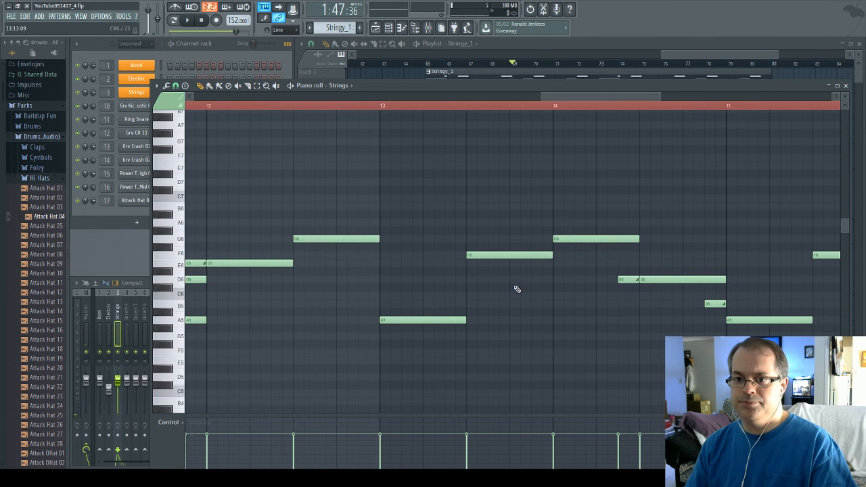
pyautogui.click(429, 296)
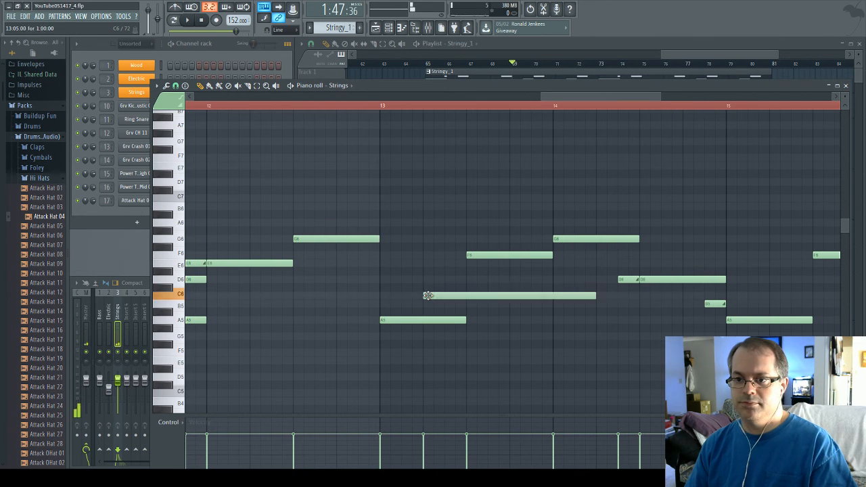
pyautogui.moveTo(595, 296); pyautogui.dragTo(467, 296)
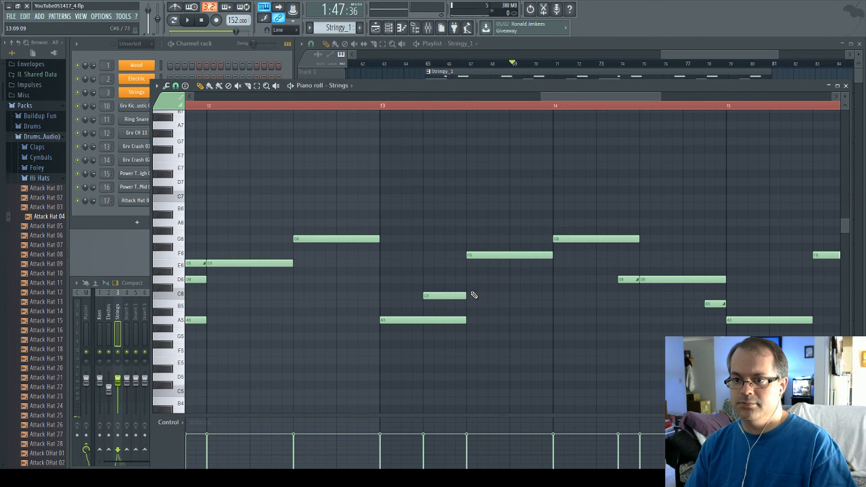
pyautogui.moveTo(465, 295); pyautogui.dragTo(546, 295)
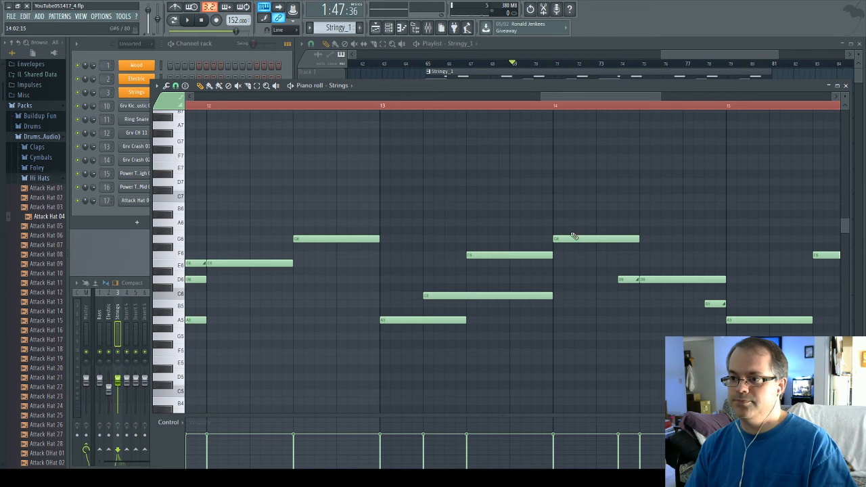
pyautogui.moveTo(580, 95); pyautogui.dragTo(610, 95)
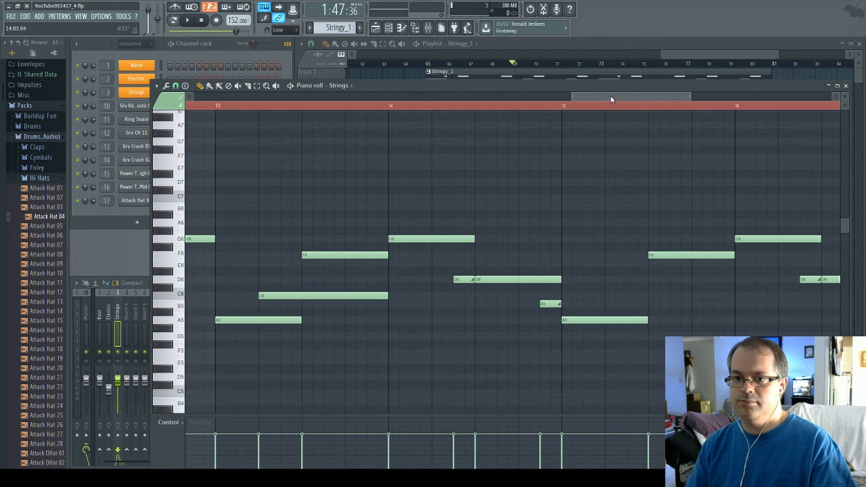
pyautogui.moveTo(341, 296); pyautogui.dragTo(686, 297)
pyautogui.moveTo(633, 99); pyautogui.dragTo(700, 103)
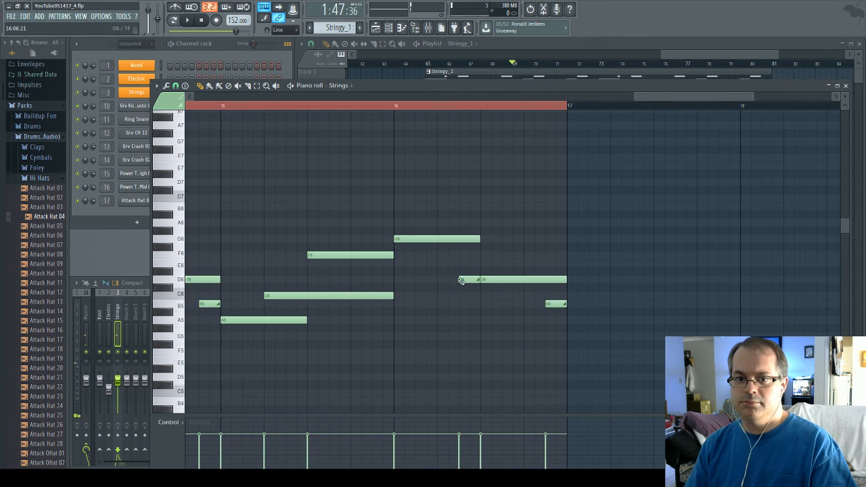
# Add a full-bar G5 harmony note in bar 16 of the strings line and return to the playlist
pyautogui.click(397, 306)
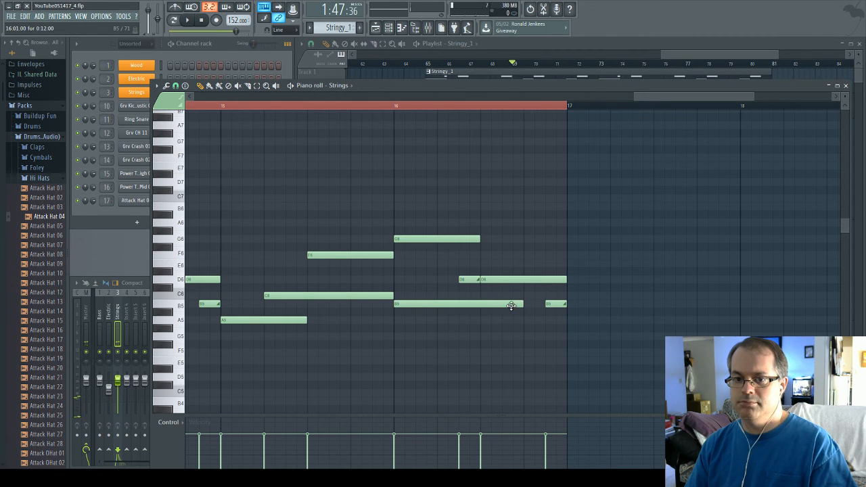
pyautogui.moveTo(512, 309); pyautogui.dragTo(564, 338)
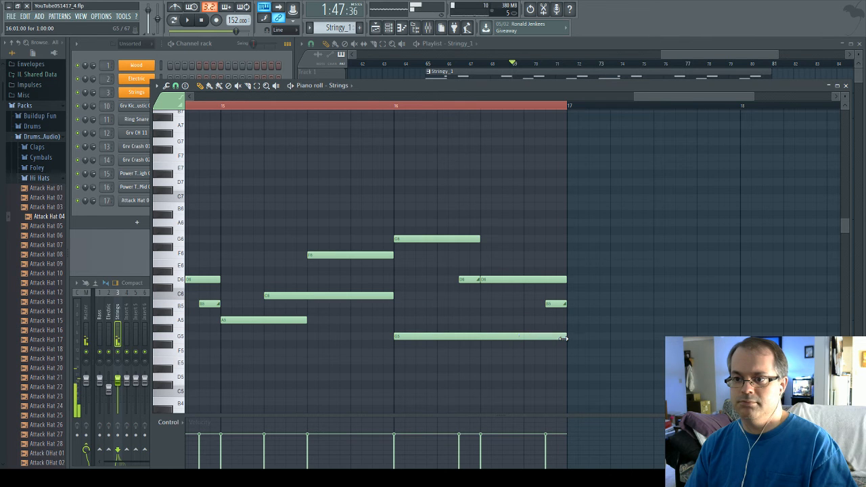
pyautogui.moveTo(680, 97); pyautogui.dragTo(283, 91)
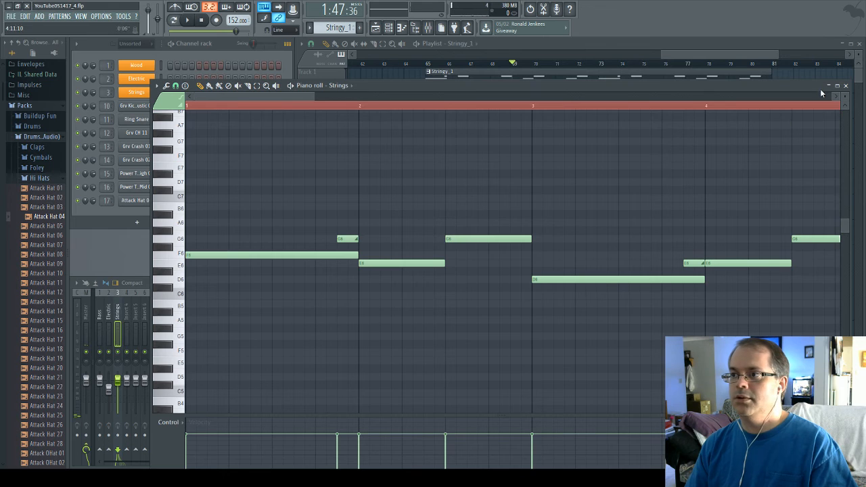
pyautogui.click(848, 87)
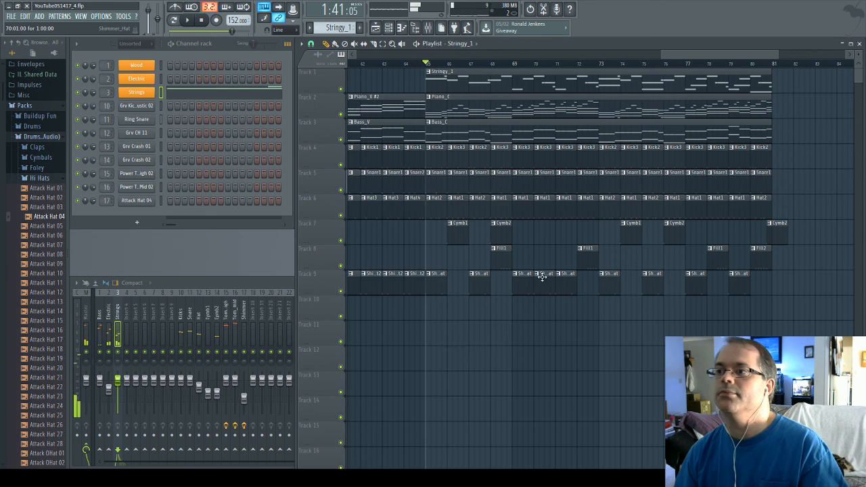
# Shorten the A5 harmony note in bar 11 and the G5 in bar 16 to end where the slide notes begin, and play from bar 11
pyautogui.doubleClick(626, 86)
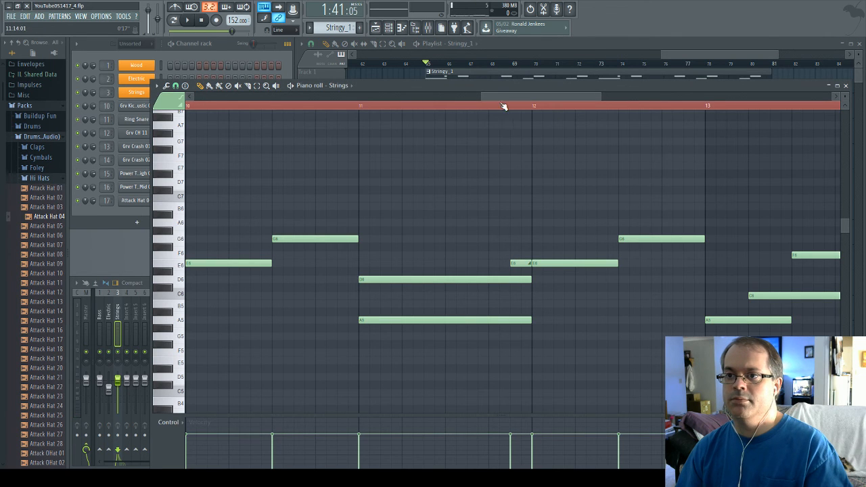
pyautogui.moveTo(504, 97); pyautogui.dragTo(293, 110)
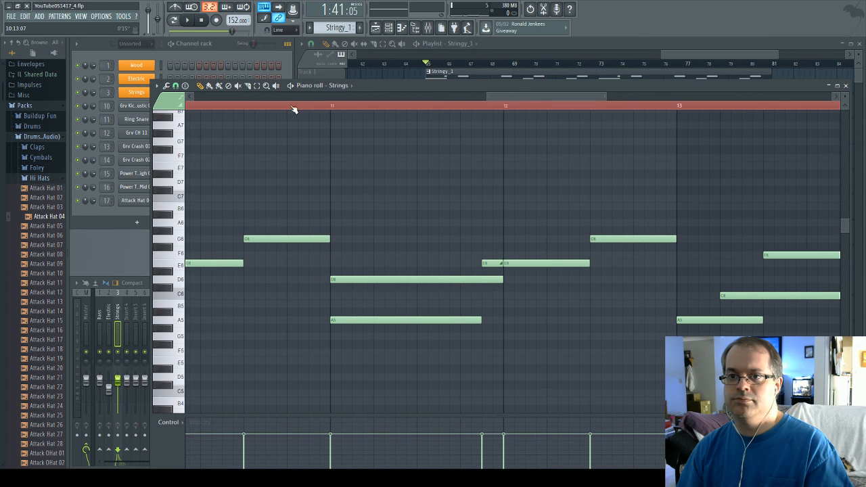
pyautogui.click(331, 107)
pyautogui.press('space')
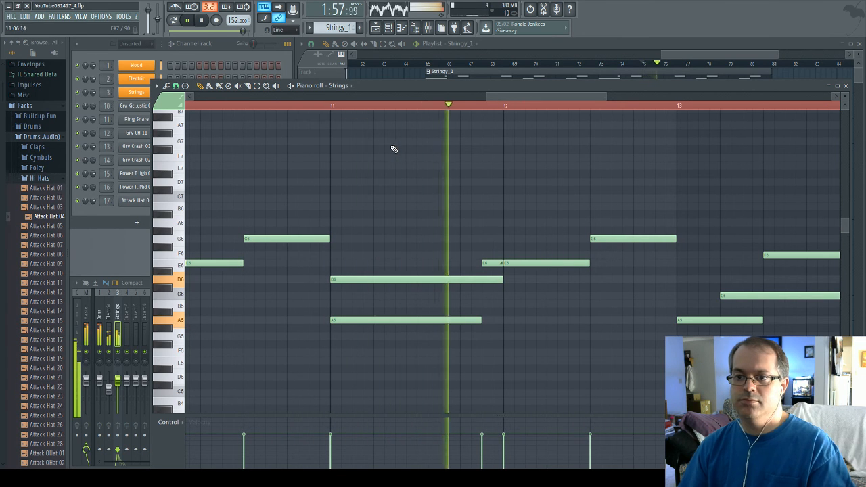
pyautogui.moveTo(515, 94); pyautogui.dragTo(664, 96)
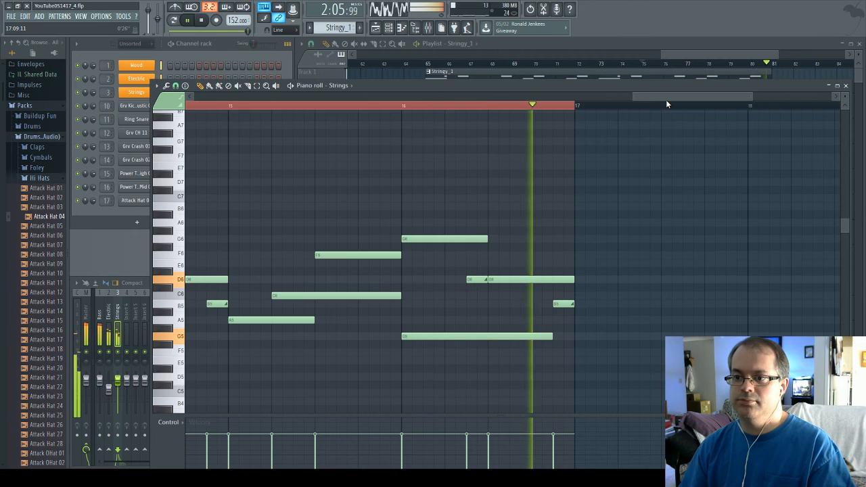
pyautogui.press('space')
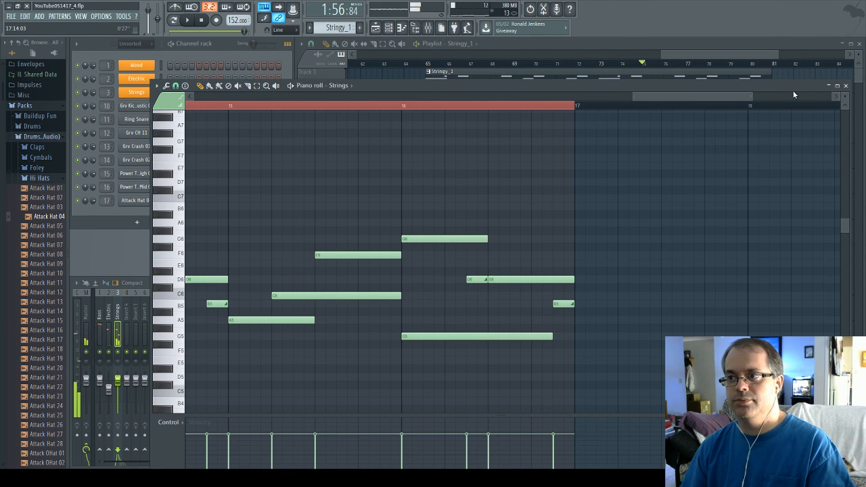
pyautogui.click(846, 86)
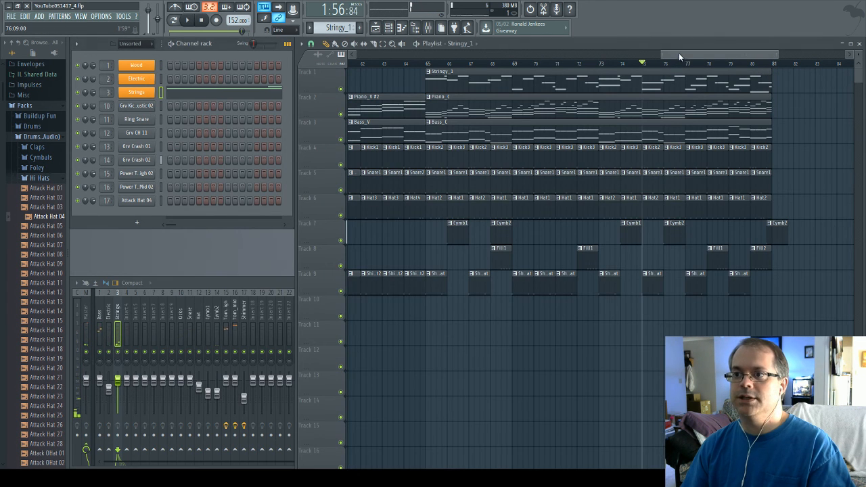
# Copy the Stringy_1 clip from bar 65 to bar 33 on Track 1, above the earlier chorus parts
pyautogui.moveTo(679, 53)
pyautogui.mouseDown()
pyautogui.moveTo(584, 52)
pyautogui.moveTo(674, 53)
pyautogui.mouseUp()
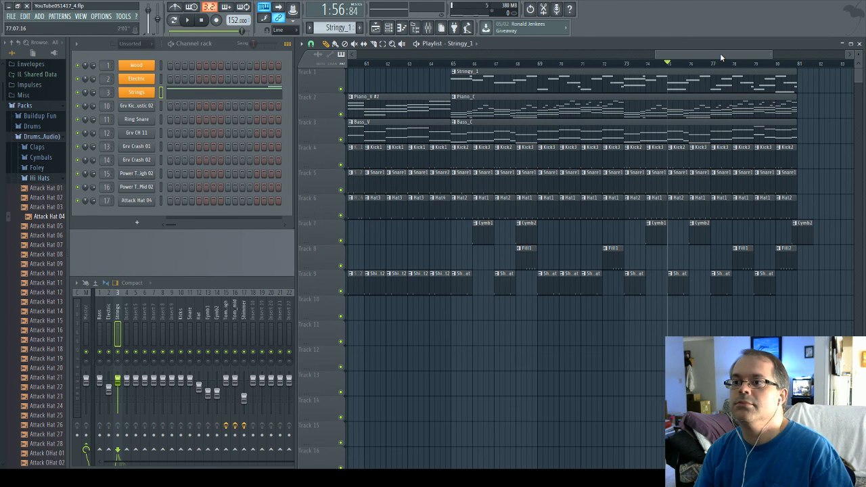
pyautogui.moveTo(721, 54); pyautogui.dragTo(715, 54)
pyautogui.moveTo(834, 71); pyautogui.dragTo(381, 71)
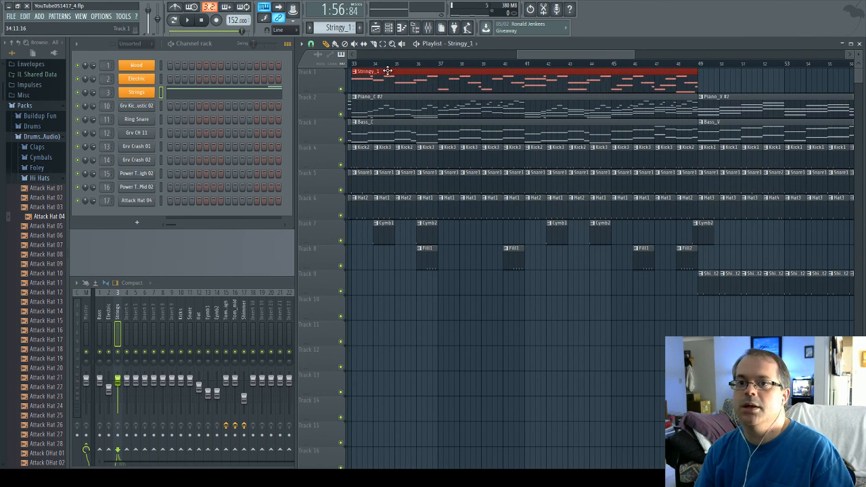
# Play the arrangement from bar 33 through the copied strings section into the part starting at bar 49
pyautogui.moveTo(539, 53); pyautogui.dragTo(525, 55)
pyautogui.click(424, 65)
pyautogui.press('space')
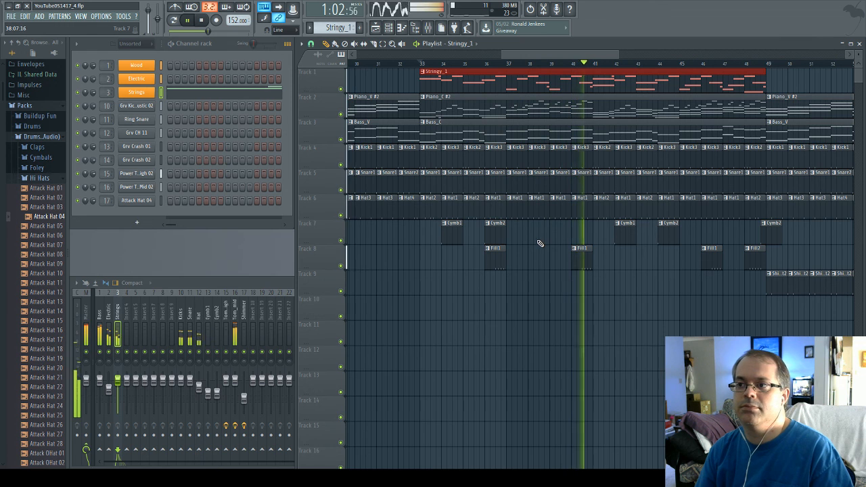
pyautogui.moveTo(591, 52); pyautogui.dragTo(611, 52)
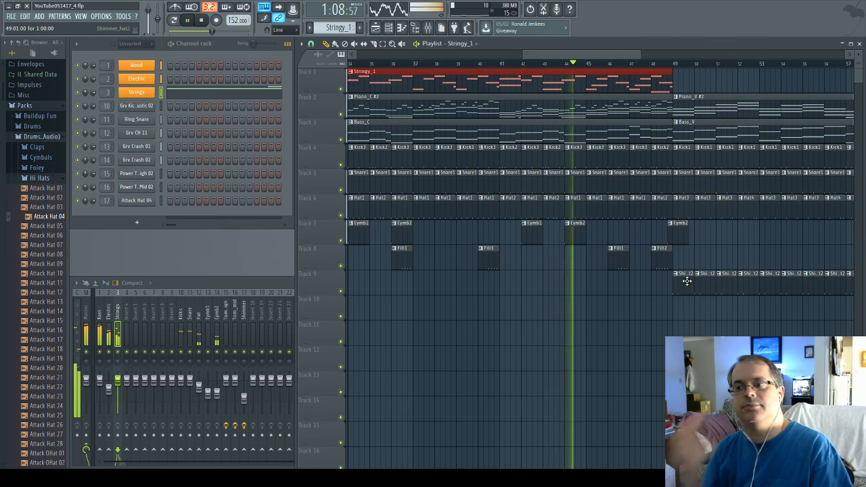
pyautogui.scroll(-1, 711, 300)
pyautogui.scroll(1, 608, 175)
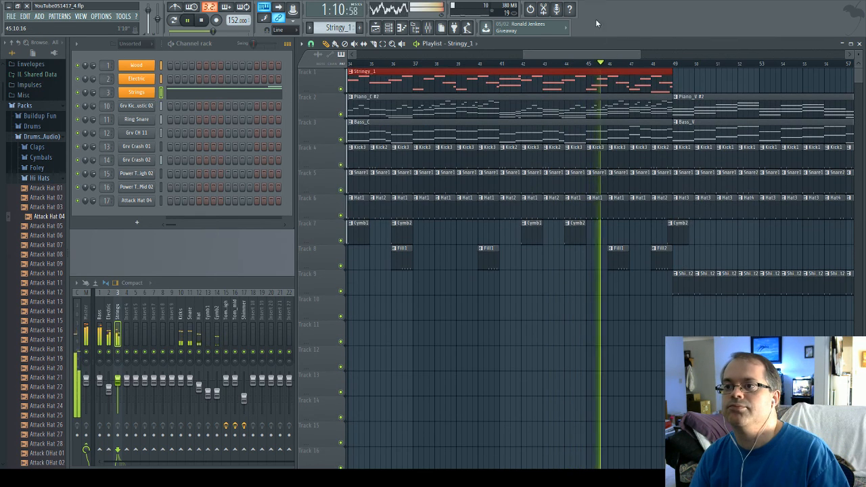
pyautogui.moveTo(599, 52); pyautogui.dragTo(648, 52)
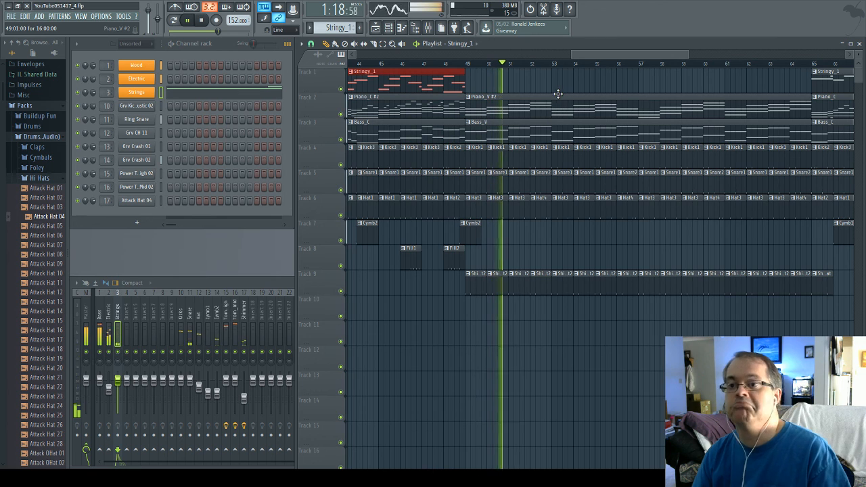
pyautogui.press('space')
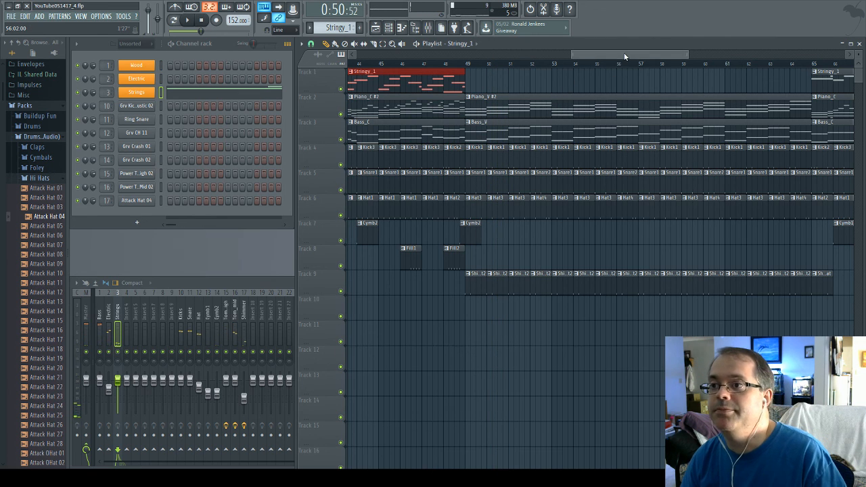
pyautogui.moveTo(625, 57); pyautogui.dragTo(398, 59)
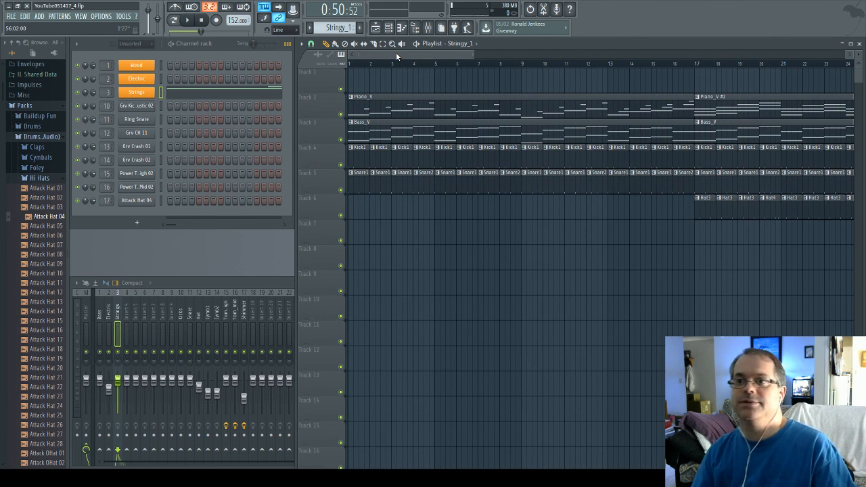
pyautogui.moveTo(396, 52); pyautogui.dragTo(460, 58)
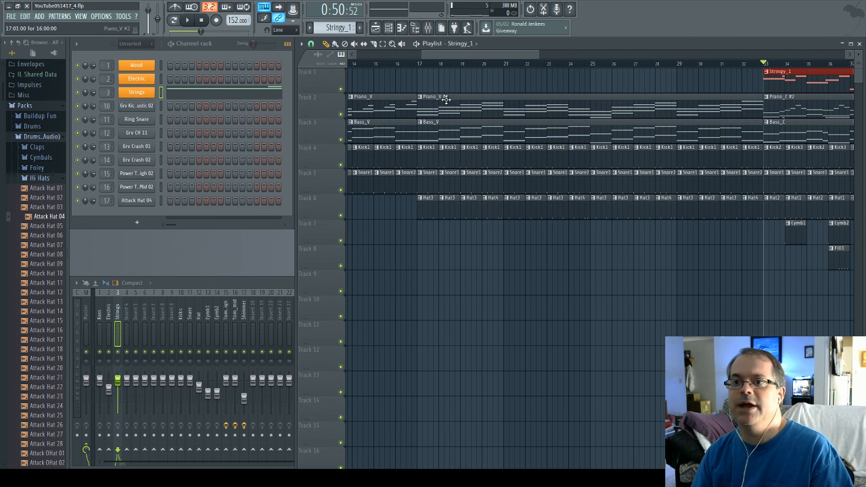
pyautogui.moveTo(513, 56); pyautogui.dragTo(428, 55)
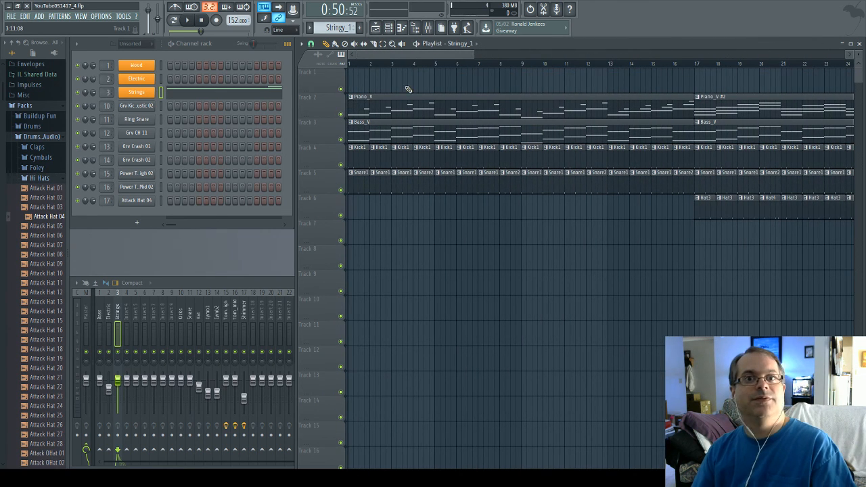